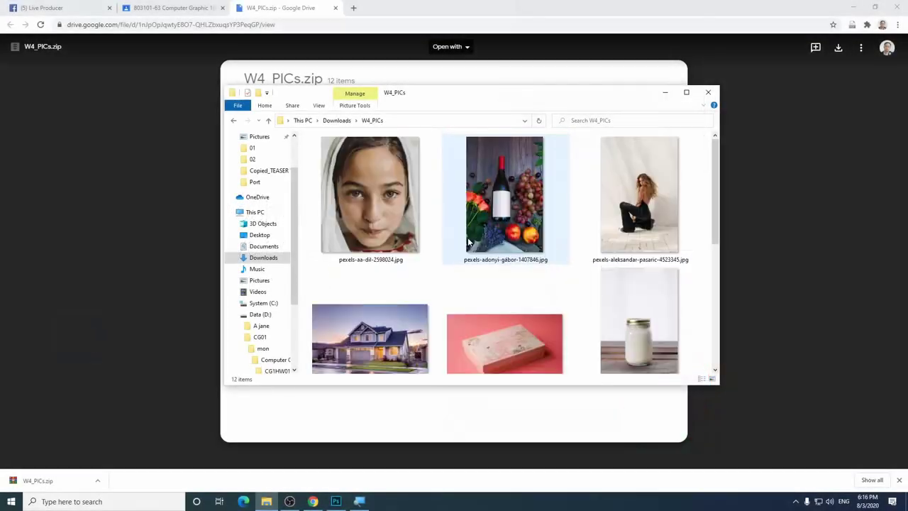
Step: After previewing the wine photo, create a blank white 1920 × 1080 px document in Photoshop
double_click(509, 204)
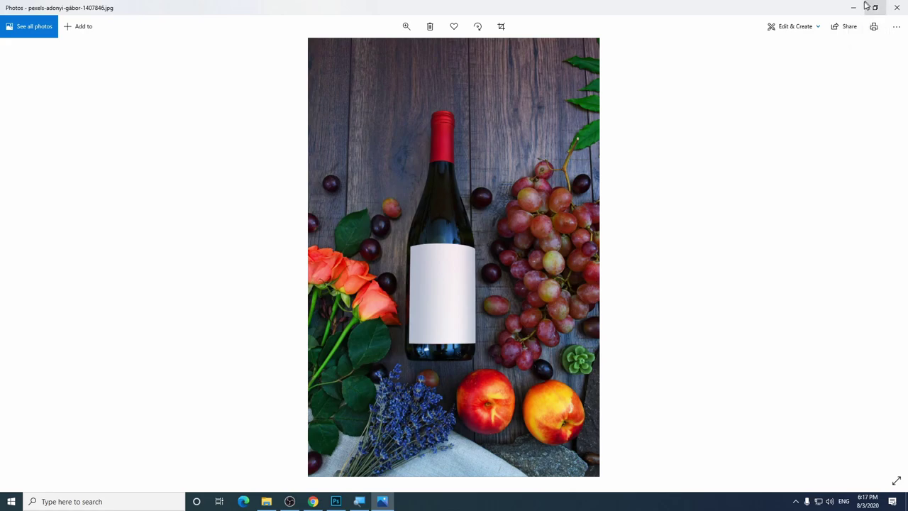
click(853, 7)
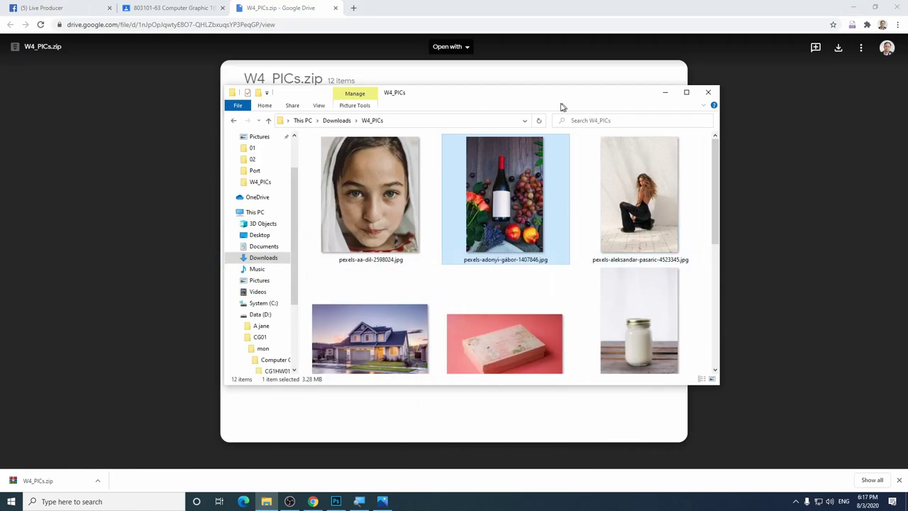
click(335, 500)
click(25, 6)
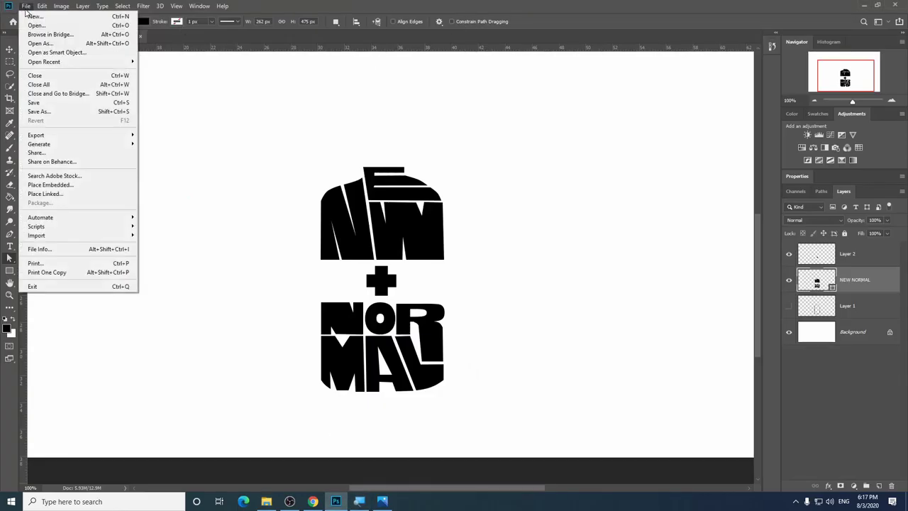
click(35, 16)
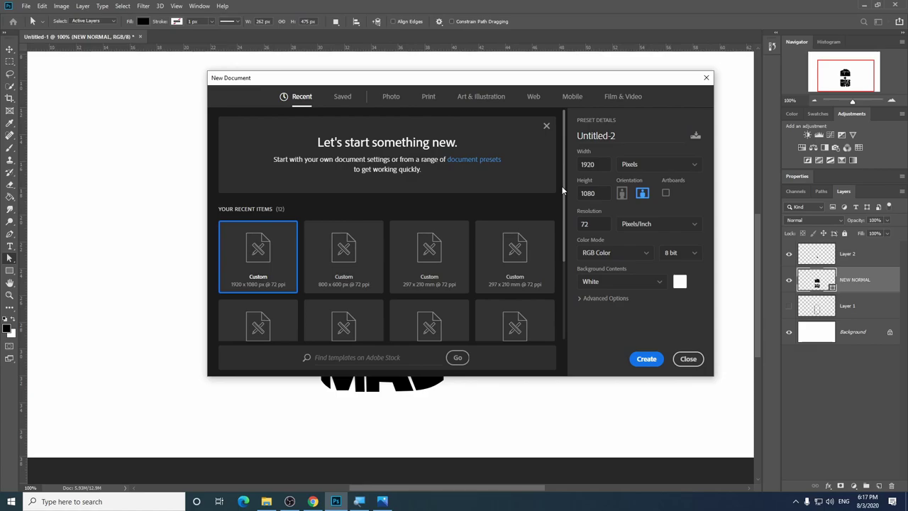
click(646, 359)
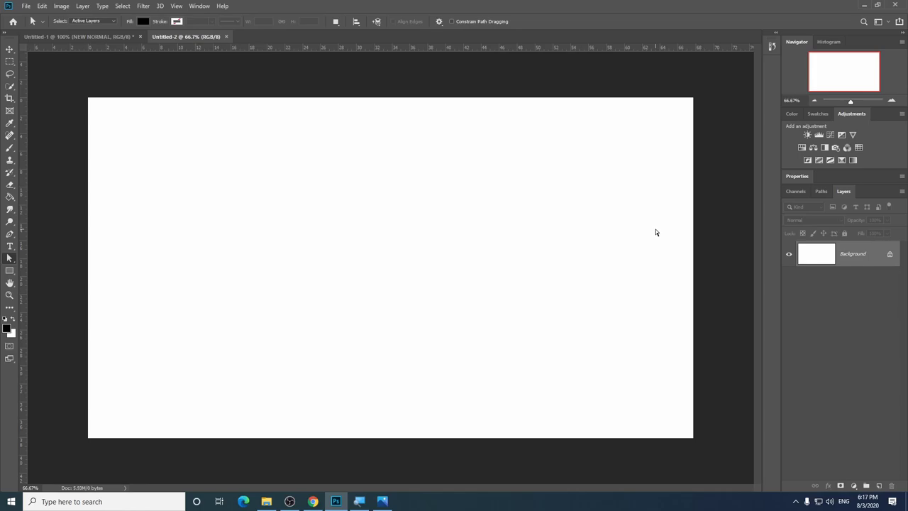
Step: Drag the wine bottle photo from the W4_PICs folder onto the canvas and commit the placement
click(266, 501)
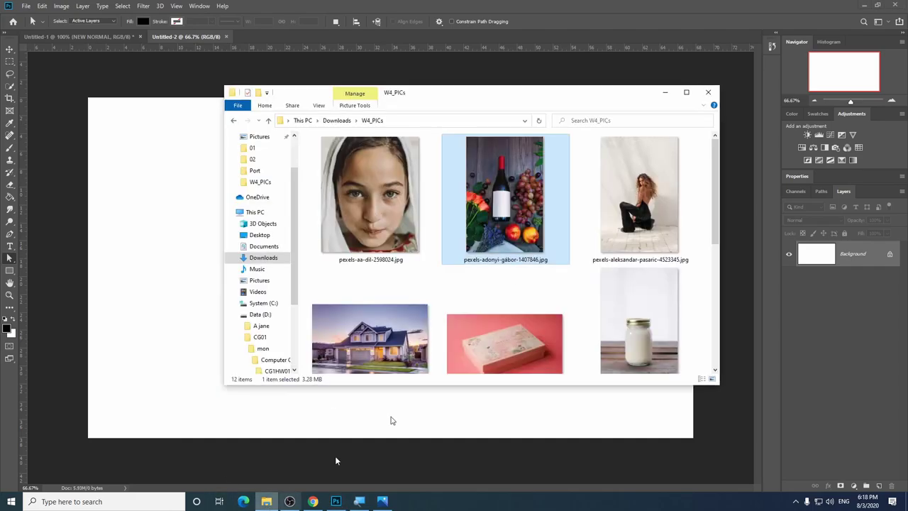
scroll(556, 200, down, 5)
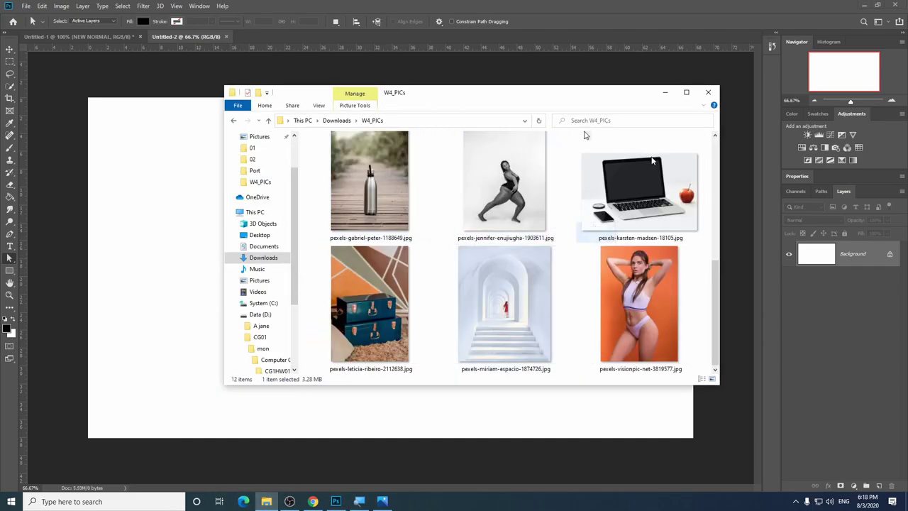
scroll(638, 227, up, 5)
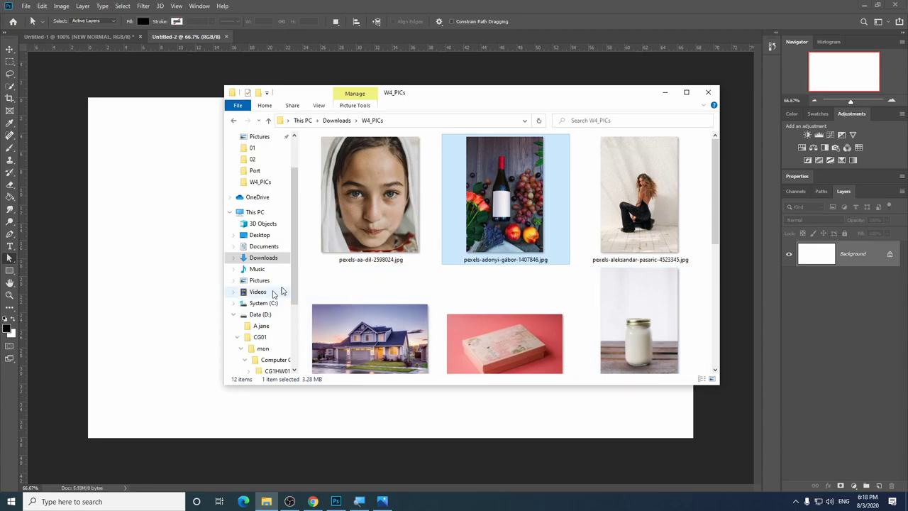
scroll(533, 244, down, 5)
scroll(485, 227, up, 5)
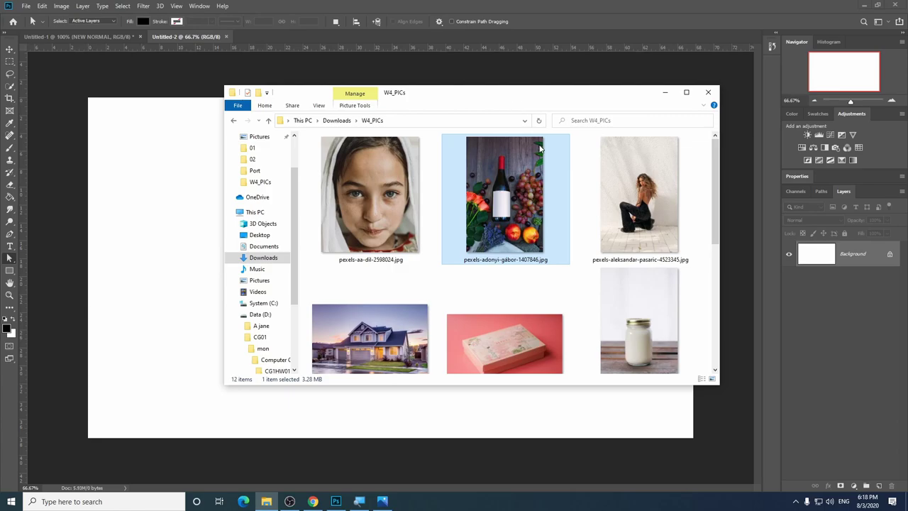
mouse_move(524, 195)
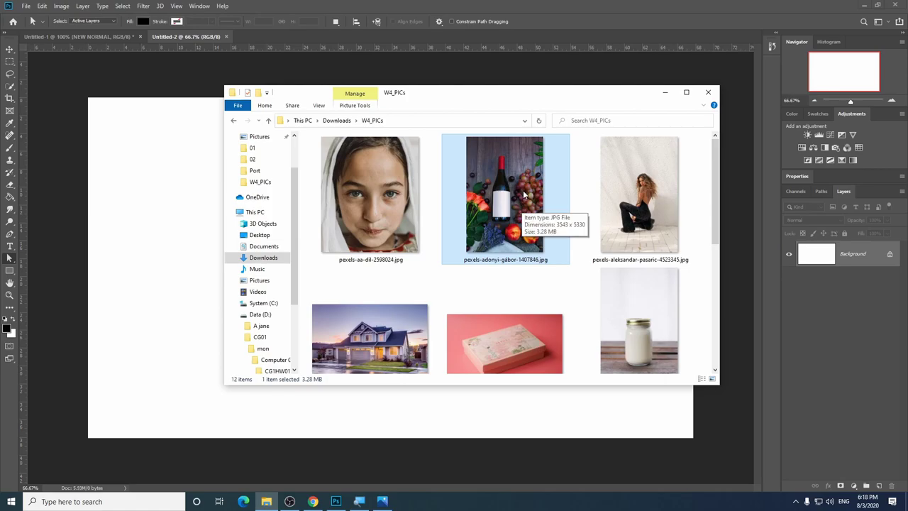
drag(524, 194, 200, 208)
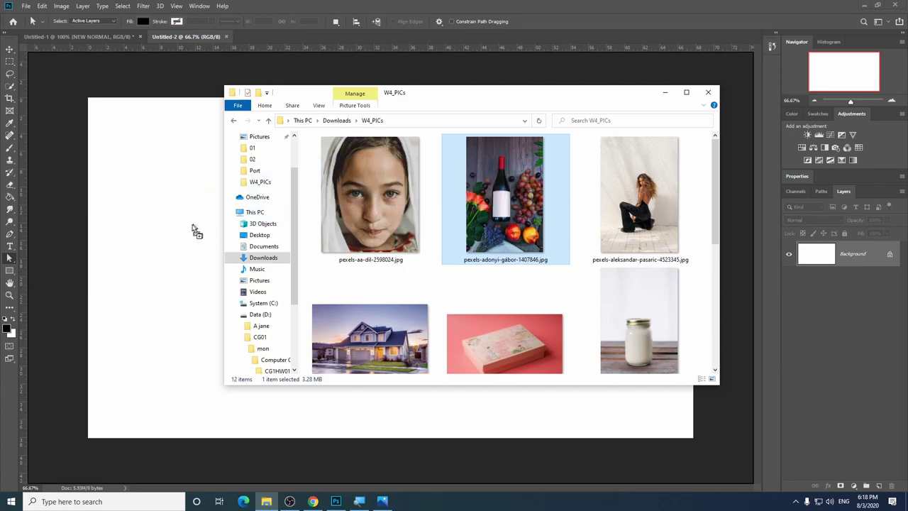
drag(200, 207, 189, 231)
drag(189, 230, 189, 228)
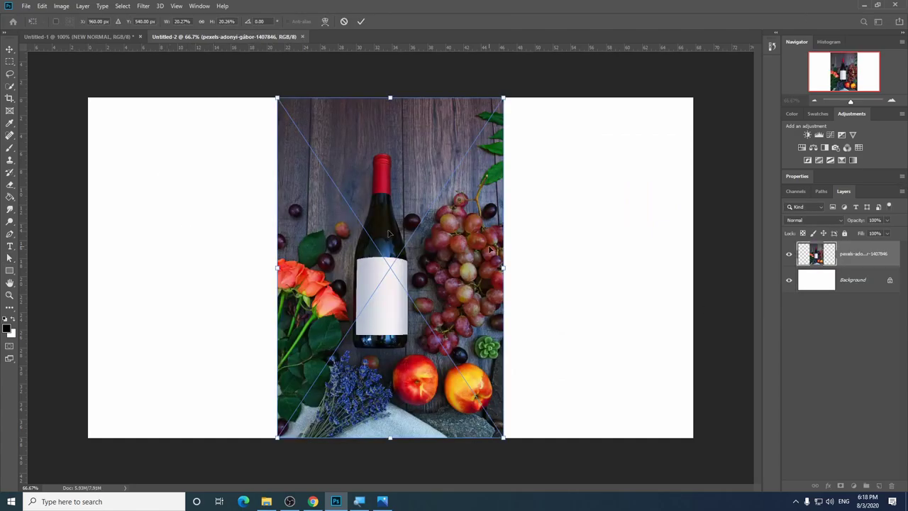
key(a)
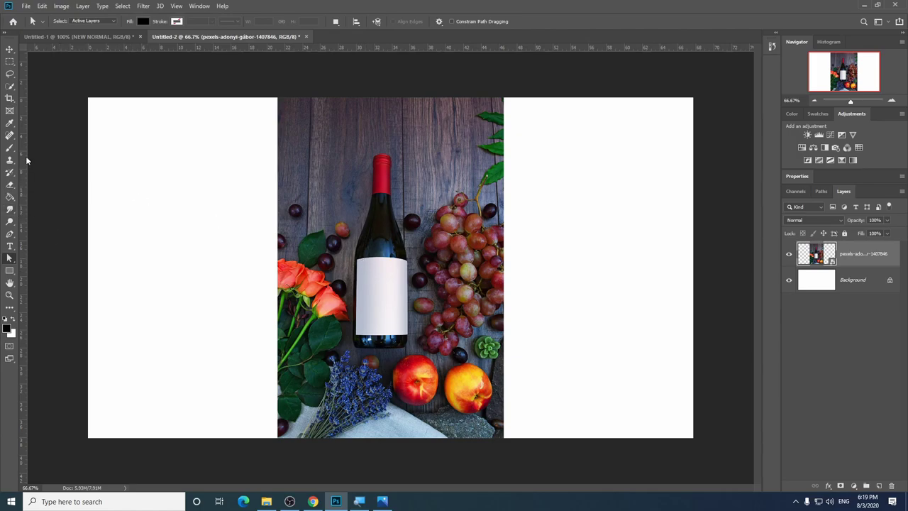
Step: Place Pen tool anchors around the bottle's red cap, undoing one misplaced point
click(10, 233)
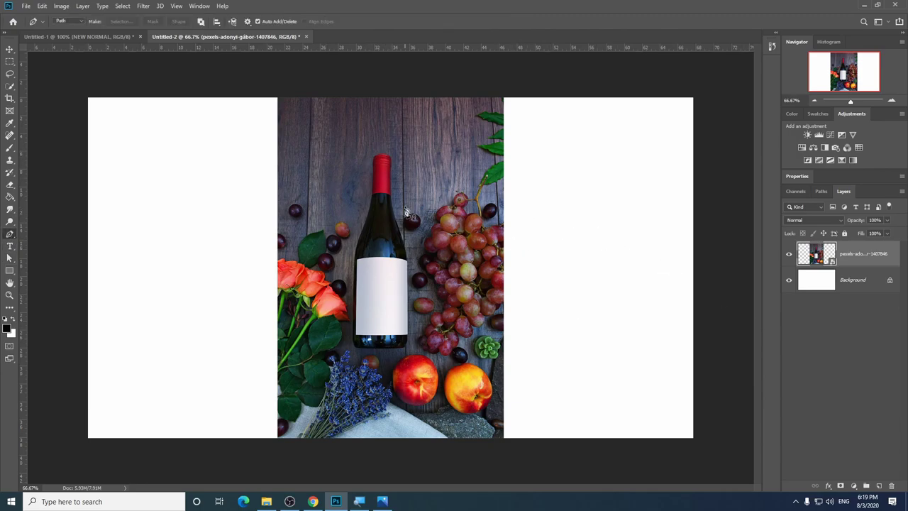
key(ctrl+plus)
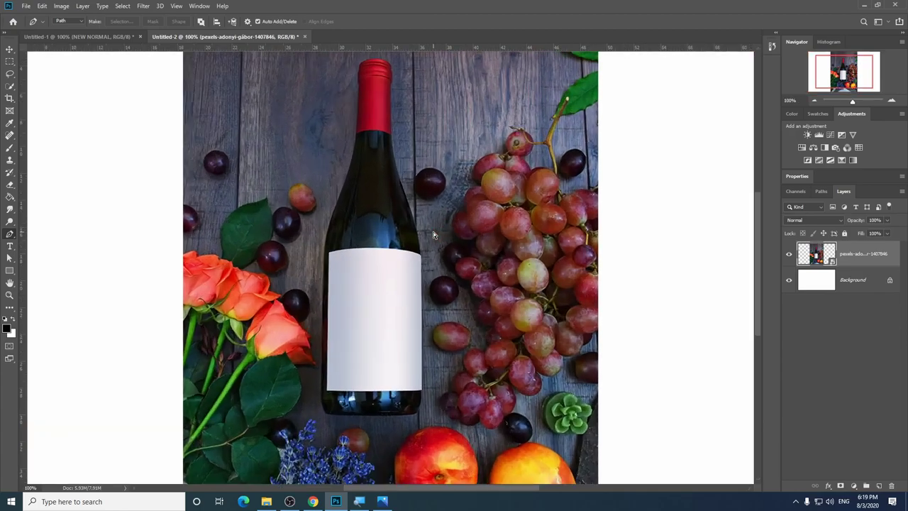
key(ctrl+plus)
key(ctrl+plus)
key(ctrl+plus)
mouse_move(357, 73)
mouse_down()
mouse_move(416, 232)
mouse_move(387, 436)
mouse_up()
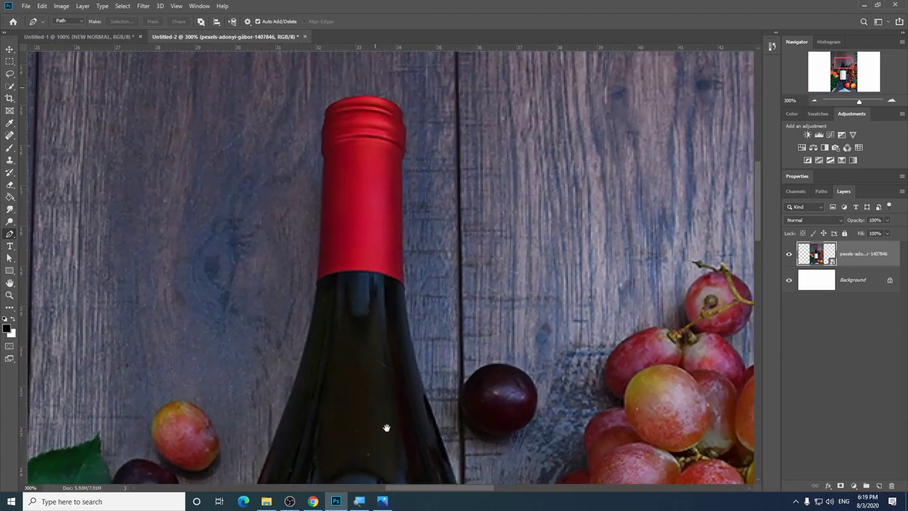
click(324, 158)
drag(325, 121, 333, 111)
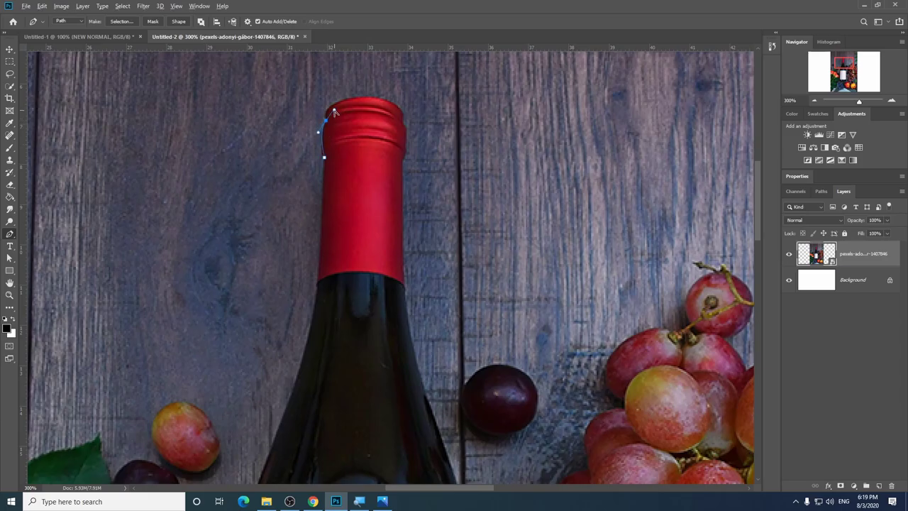
scroll(321, 117, up, 3)
mouse_move(487, 249)
mouse_down()
mouse_move(565, 324)
mouse_move(555, 324)
mouse_up()
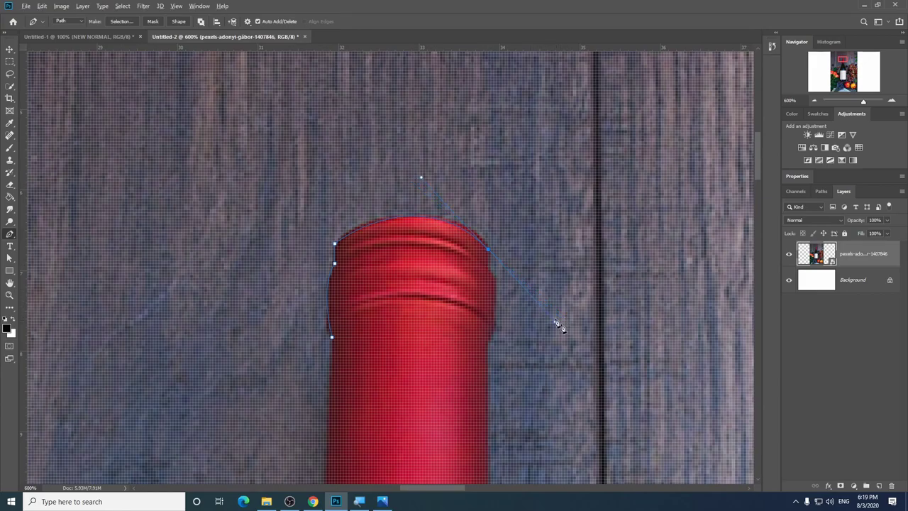
alt+click(488, 250)
click(495, 277)
key(ctrl+z)
Step: Continue the path down the right shoulder and label corner to the bottom-right corner
scroll(496, 287, down, 1)
scroll(469, 298, down, 2)
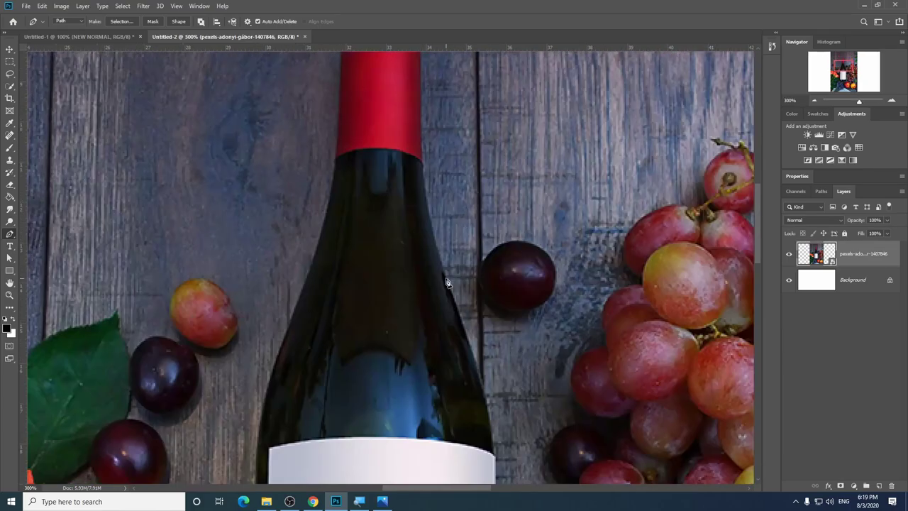
scroll(422, 170, up, 2)
scroll(429, 334, down, 4)
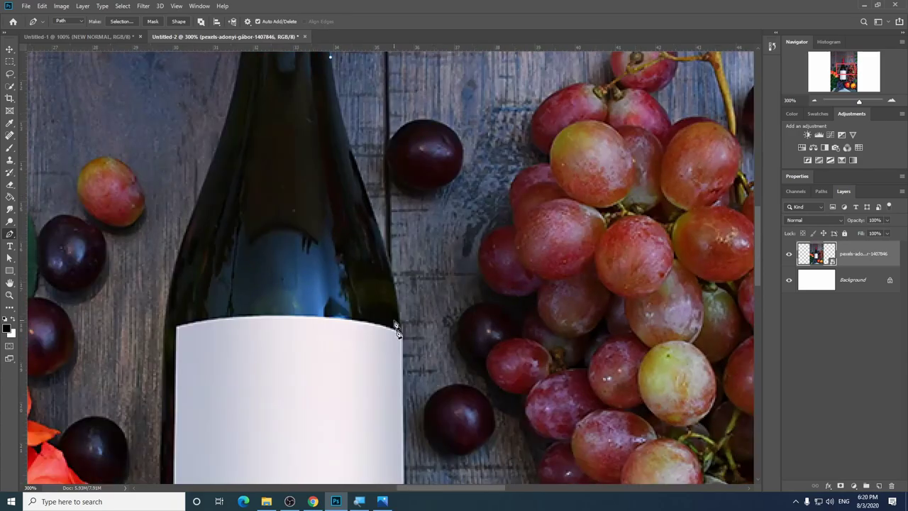
drag(341, 139, 390, 264)
drag(403, 342, 405, 362)
scroll(408, 319, down, 5)
scroll(407, 284, up, 2)
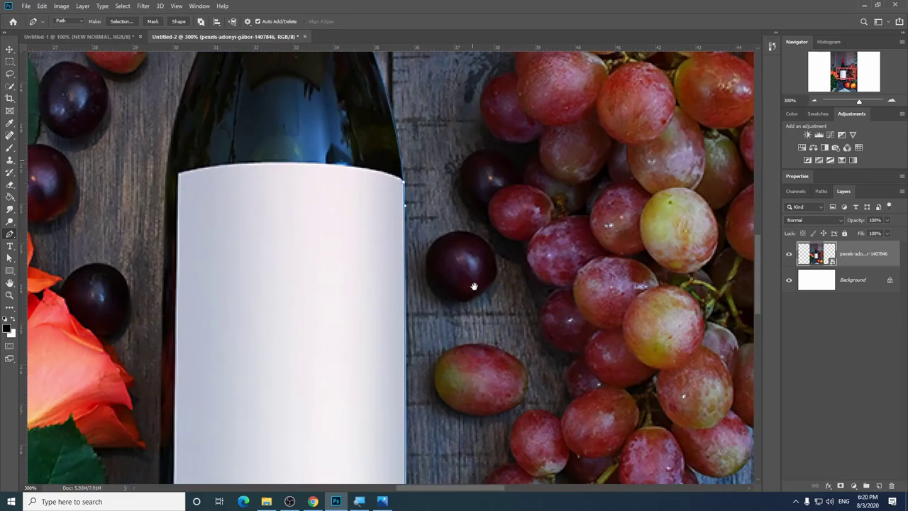
scroll(419, 284, down, 5)
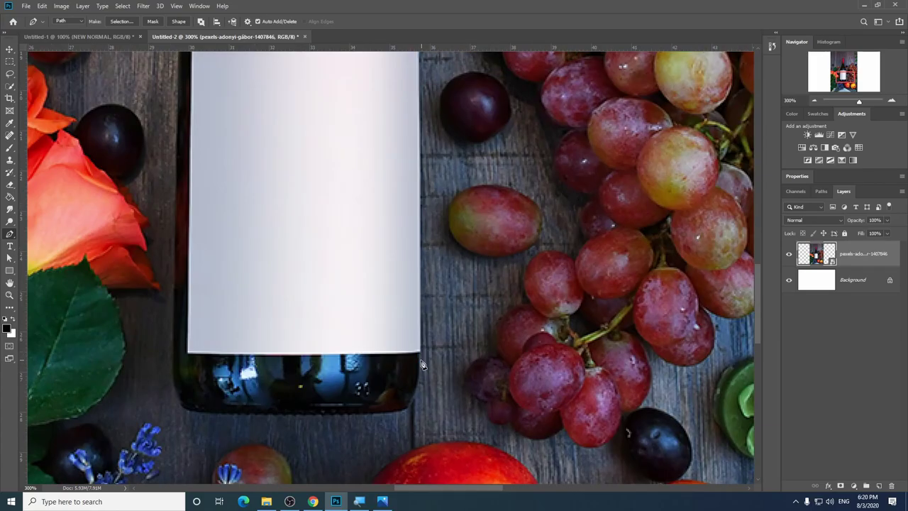
scroll(426, 355, down, 2)
key(ctrl+plus)
drag(440, 331, 410, 334)
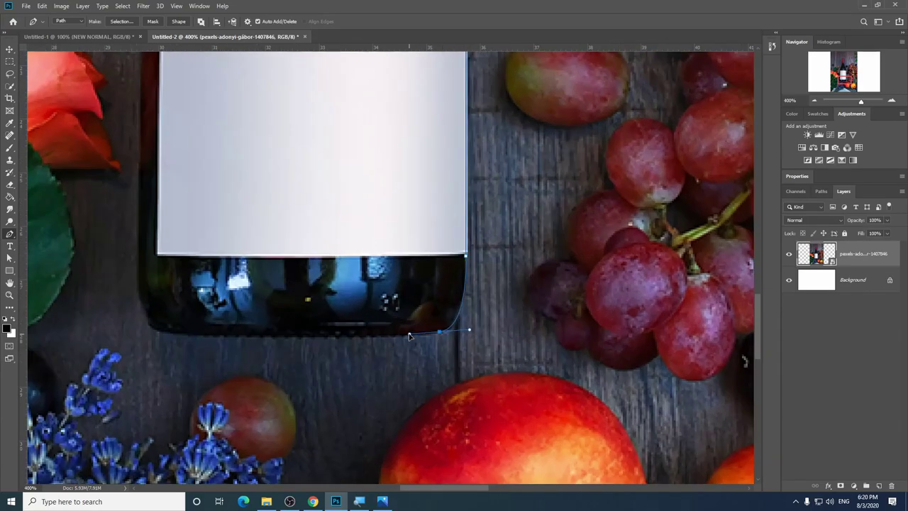
Step: Carry the path back up the bottle's left neck toward the cap
drag(210, 339, 412, 348)
drag(405, 182, 401, 468)
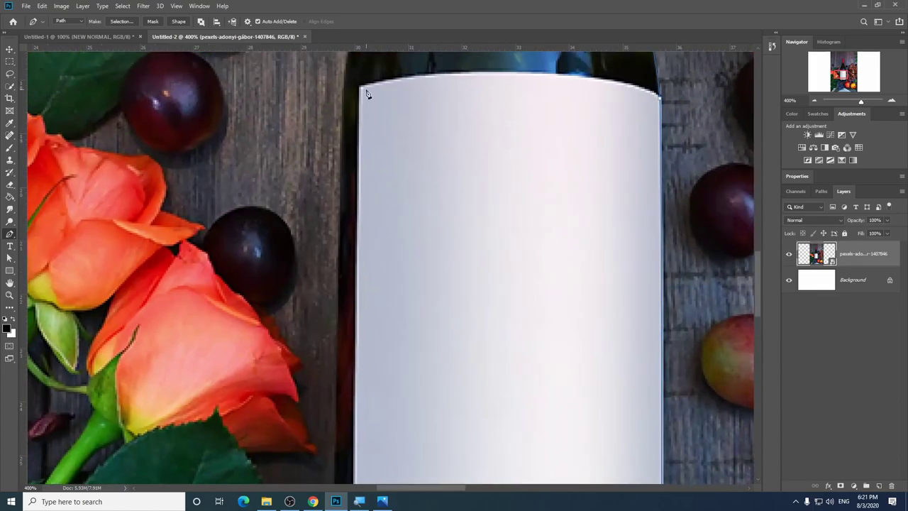
mouse_move(367, 93)
mouse_down()
mouse_move(390, 354)
mouse_move(372, 483)
mouse_up()
drag(379, 142, 374, 117)
mouse_move(350, 299)
mouse_down()
mouse_move(375, 206)
mouse_move(433, 176)
mouse_move(405, 447)
mouse_move(388, 506)
mouse_up()
Step: Close the path and round its bottom corners and the curves beside the cap
click(424, 163)
key(ctrl+1)
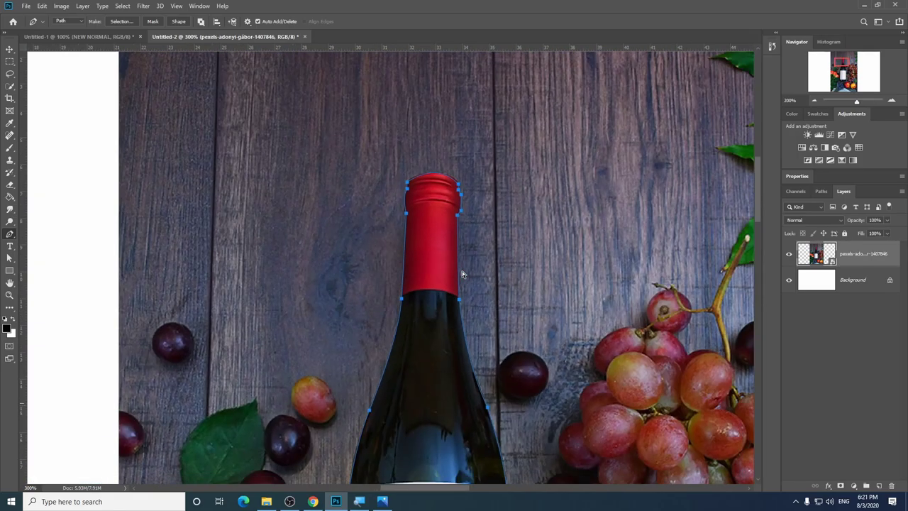
scroll(366, 368, up, 5)
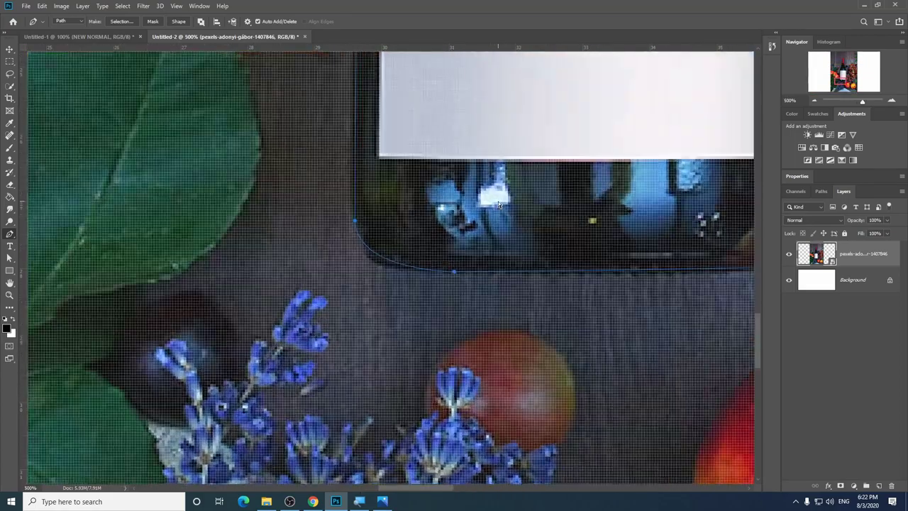
drag(10, 233, 53, 278)
mouse_move(457, 273)
mouse_down()
mouse_move(516, 274)
mouse_move(496, 275)
mouse_up()
scroll(496, 275, right, 5)
scroll(546, 314, up, 5)
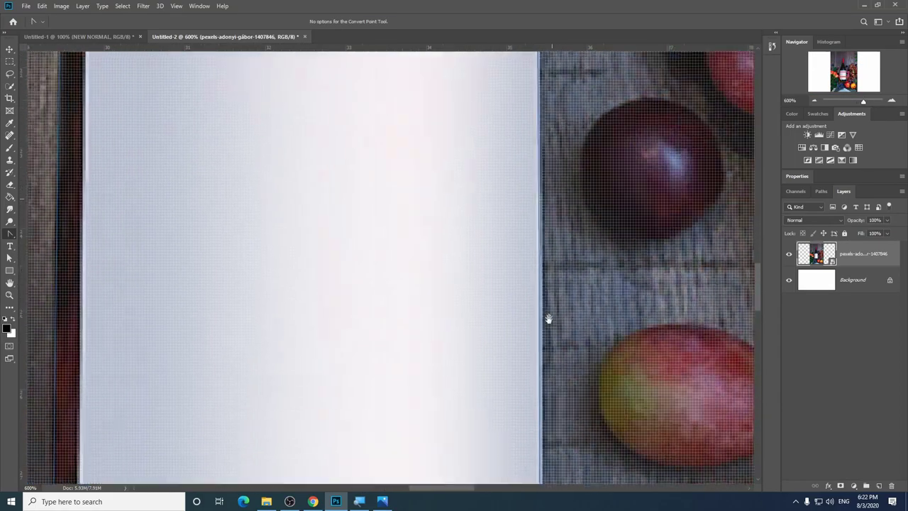
scroll(527, 170, up, 5)
scroll(385, 222, up, 5)
drag(384, 214, 380, 216)
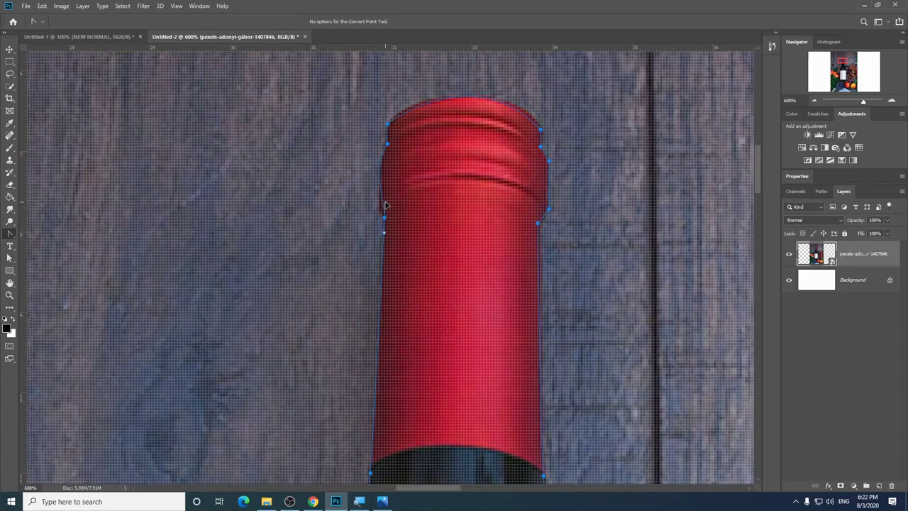
drag(386, 146, 375, 171)
drag(549, 209, 547, 220)
Step: Select the anchors on the cap's right and upper-left sides with Direct Selection
click(9, 258)
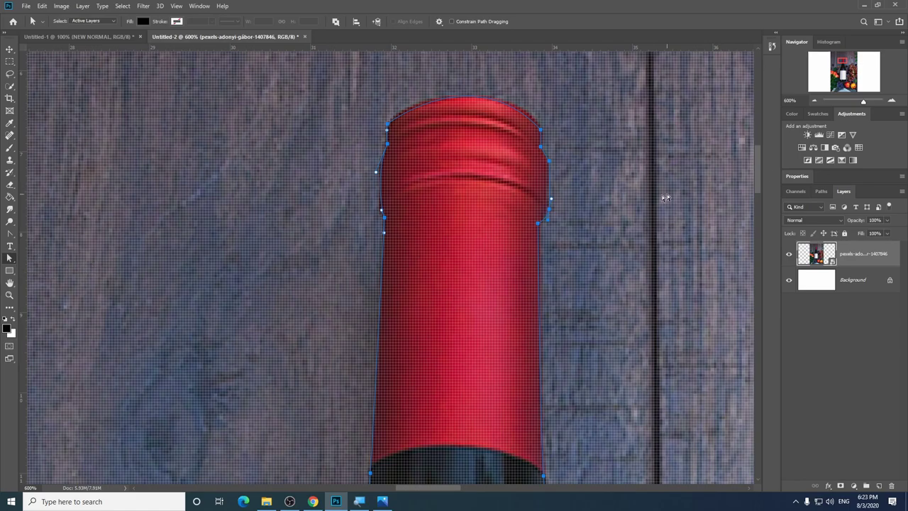
click(549, 207)
key(ctrl+minus)
key(ctrl+minus)
key(ctrl+minus)
key(ctrl+minus)
key(ctrl+minus)
key(ctrl+plus)
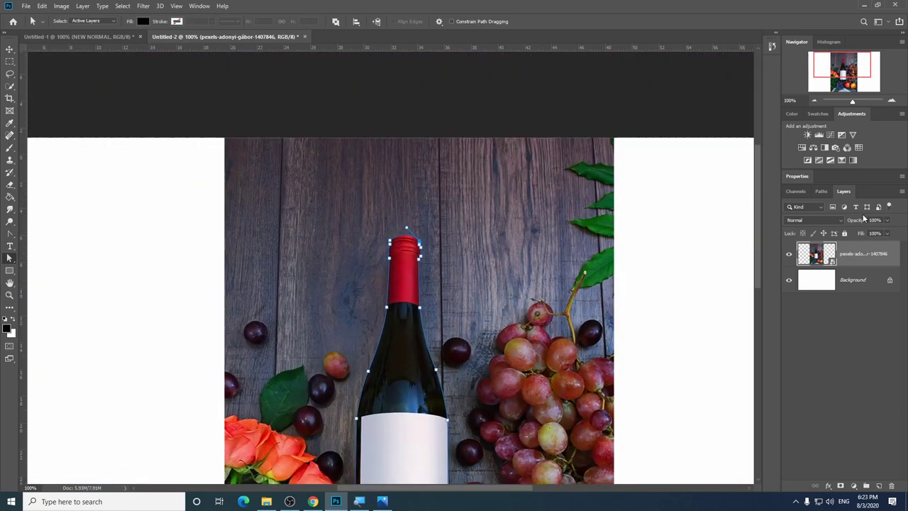
key(ctrl+plus)
key(ctrl+plus)
key(ctrl+plus)
key(ctrl+plus)
key(ctrl+plus)
key(ctrl+plus)
key(ctrl+plus)
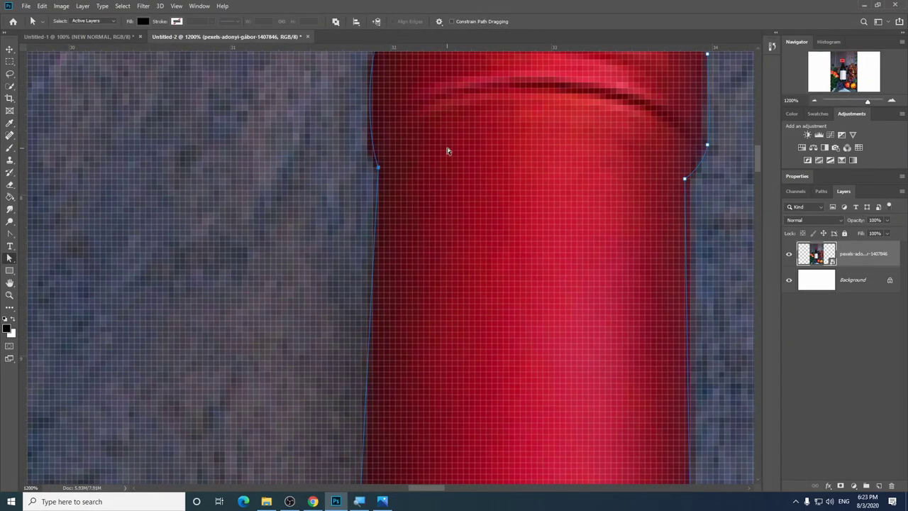
scroll(443, 177, up, 3)
click(381, 106)
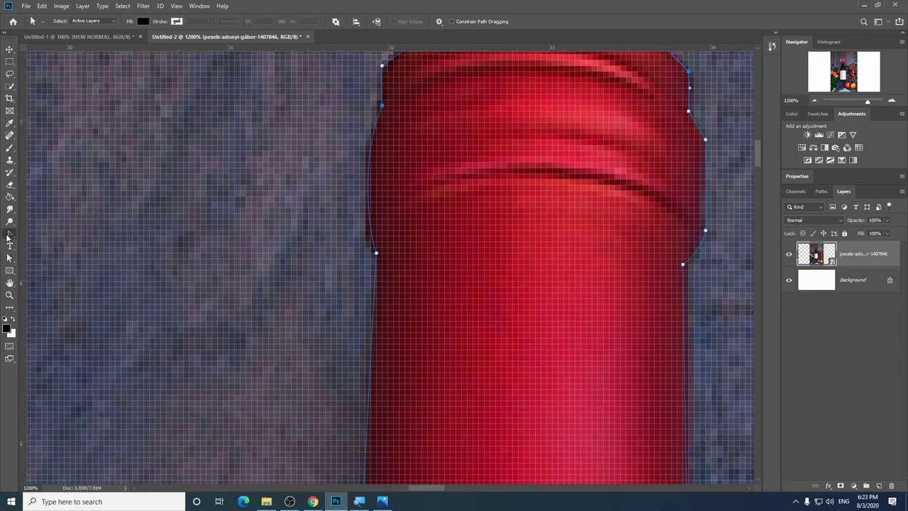
click(7, 237)
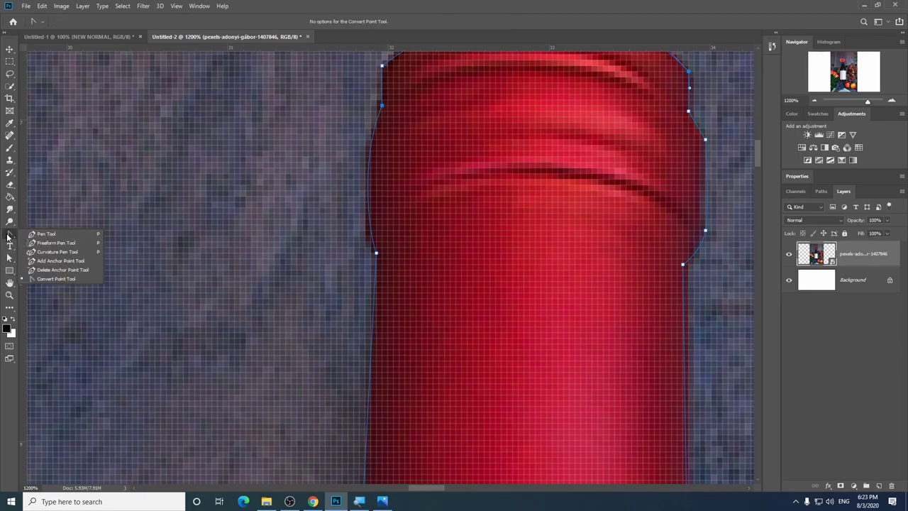
click(24, 239)
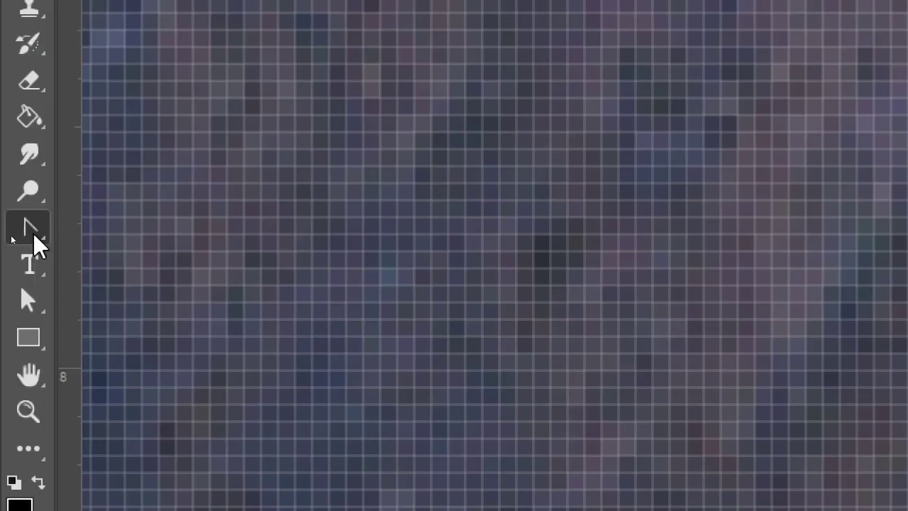
click(34, 236)
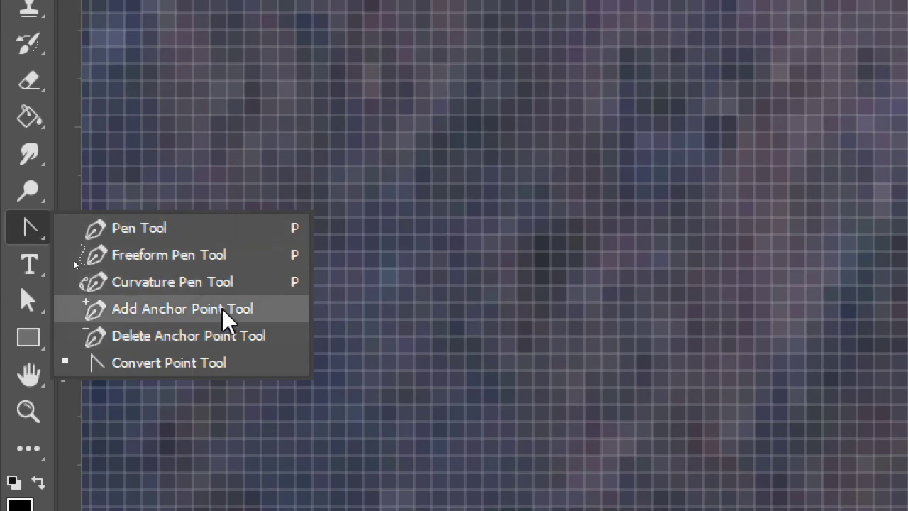
Step: Add and curve new anchor points along the cap's edge
click(227, 310)
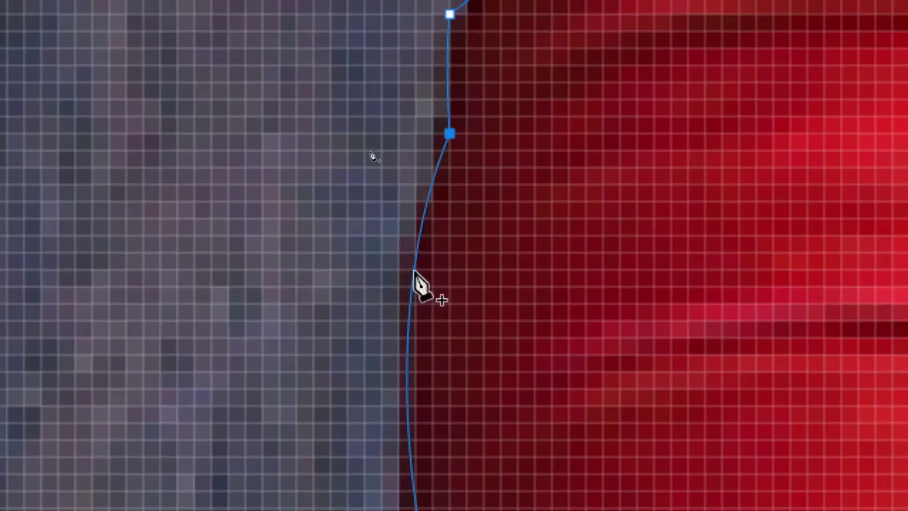
click(415, 273)
drag(513, 414, 451, 188)
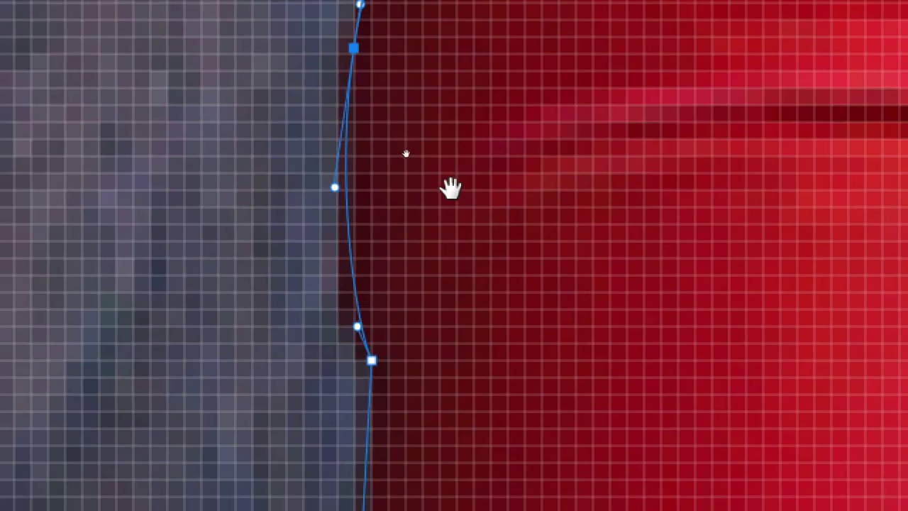
click(357, 312)
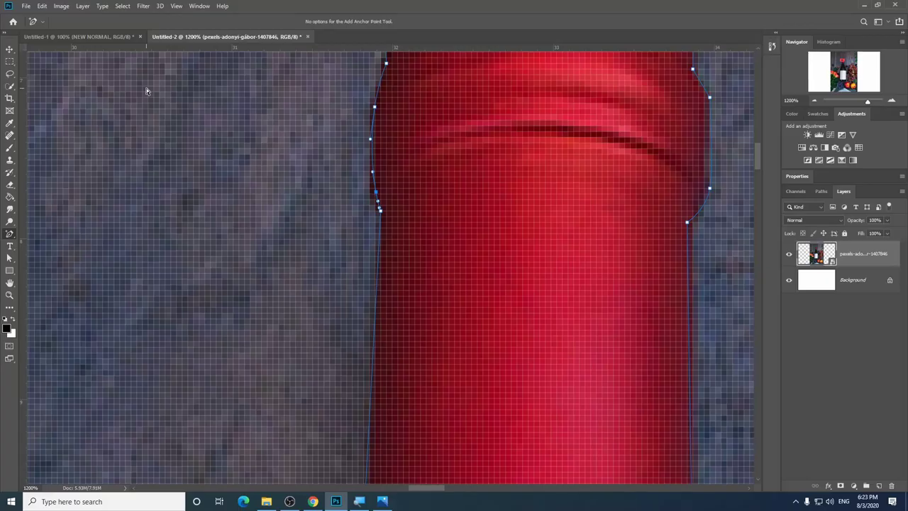
click(9, 260)
key(ctrl+Return)
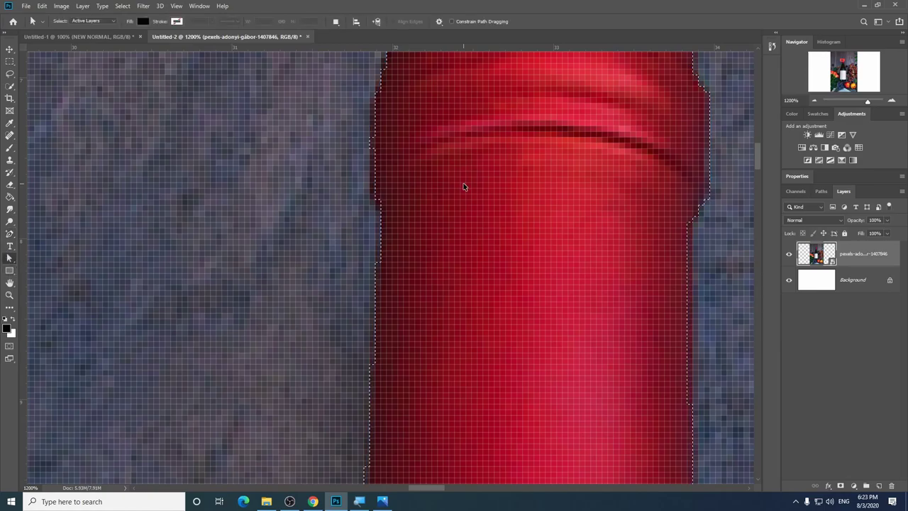
key(ctrl+z)
Step: Reshape the path so it hugs the cap's left edge
key(ctrl+plus)
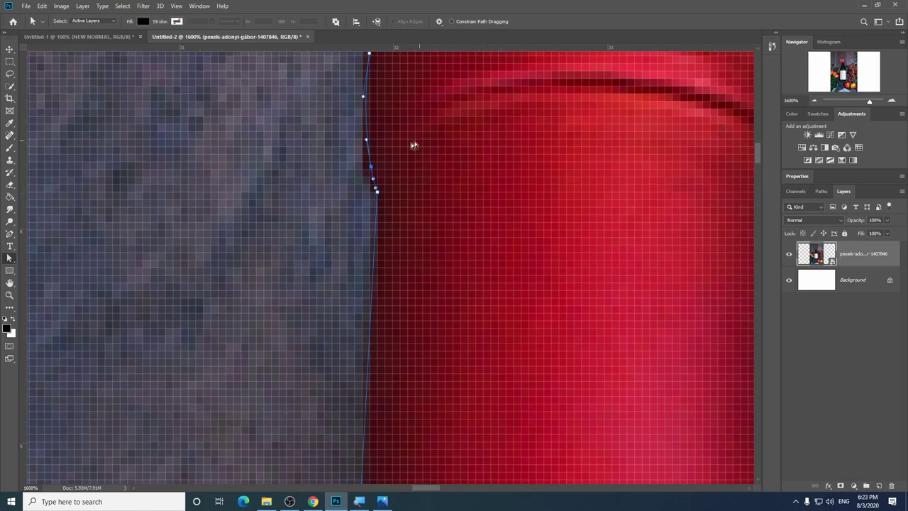
drag(371, 167, 359, 183)
scroll(364, 172, up, 3)
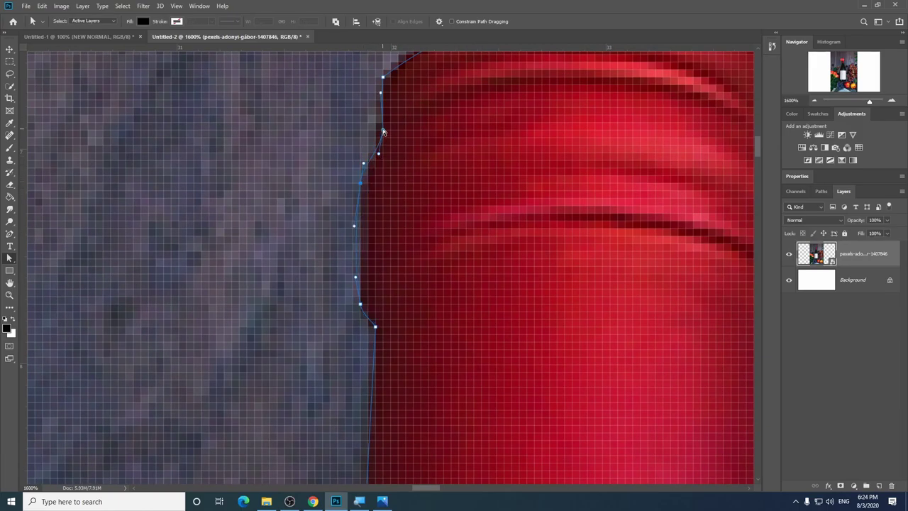
scroll(383, 132, up, 3)
Step: Curve the cap's shoulder anchor with Convert Point, then zoom out to the whole bottle
right_click(8, 260)
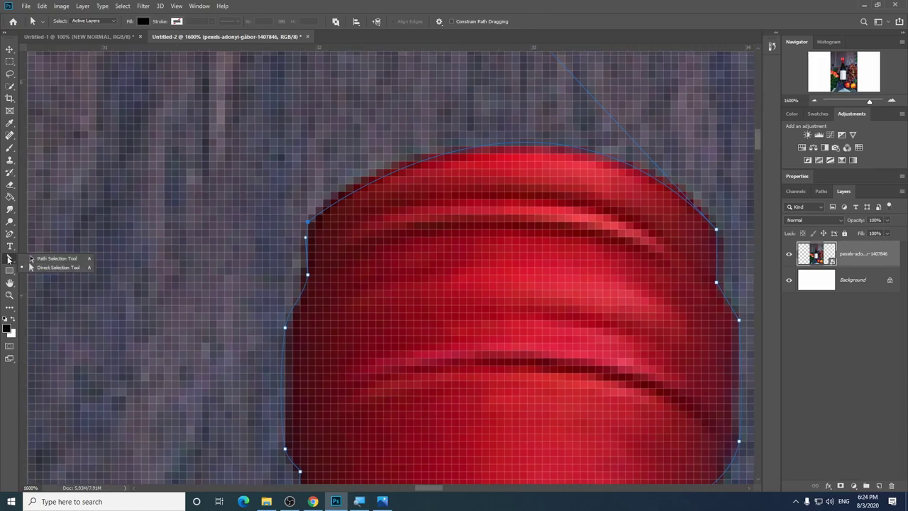
right_click(9, 233)
click(57, 280)
drag(307, 222, 316, 207)
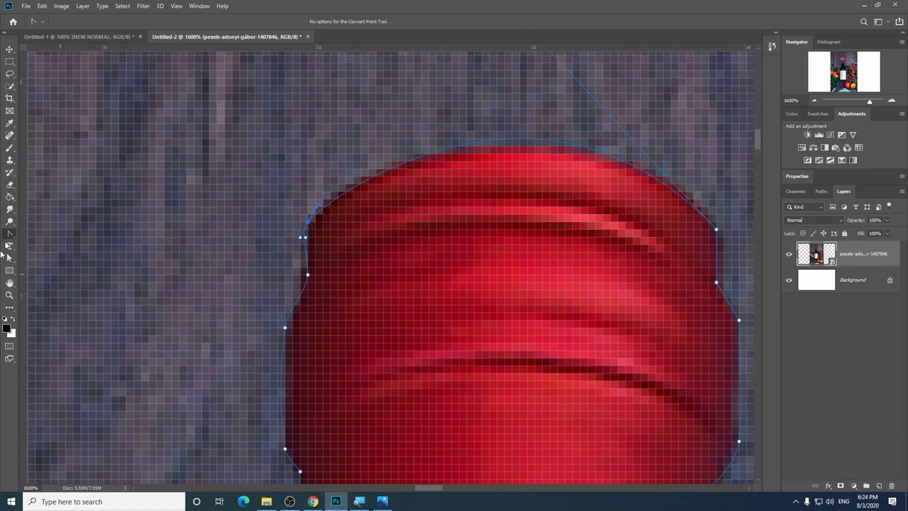
click(9, 257)
scroll(400, 179, up, 2)
scroll(400, 179, right, 3)
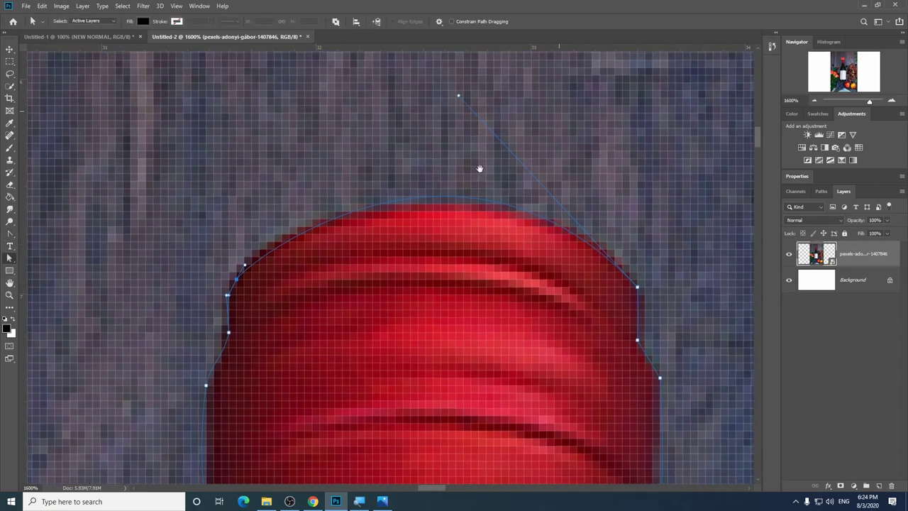
key(super)
key(Escape)
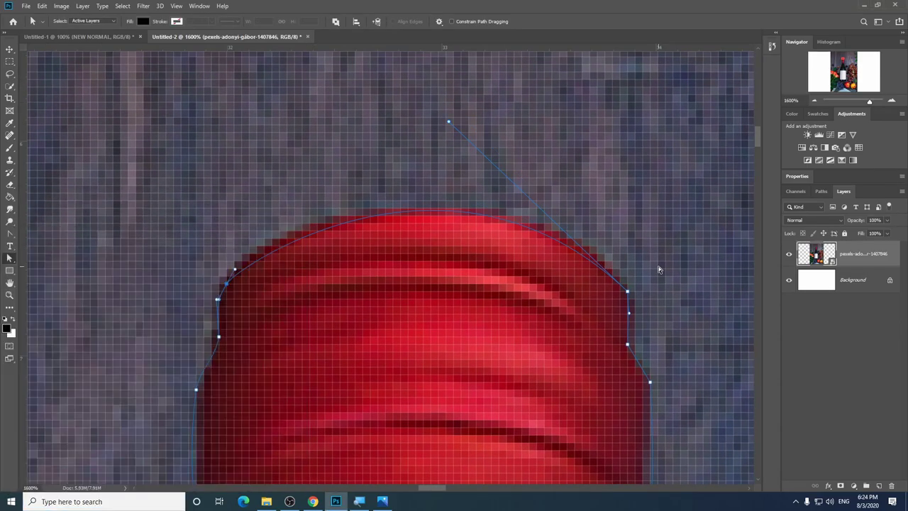
key(ctrl+minus)
key(ctrl+minus)
key(ctrl+minus)
key(ctrl+minus)
key(ctrl+minus)
key(ctrl+minus)
key(ctrl+minus)
key(ctrl+minus)
key(ctrl+minus)
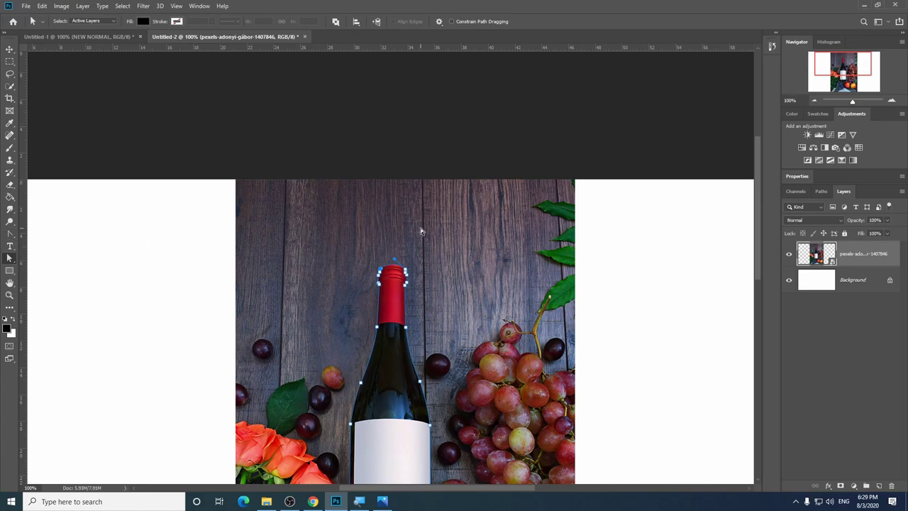
key(p)
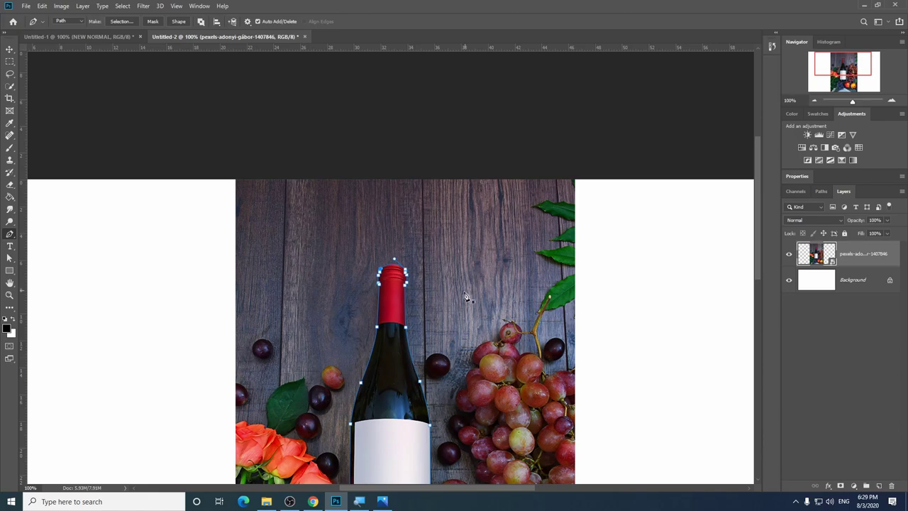
mouse_move(449, 291)
mouse_down()
mouse_move(456, 220)
mouse_move(473, 197)
mouse_up()
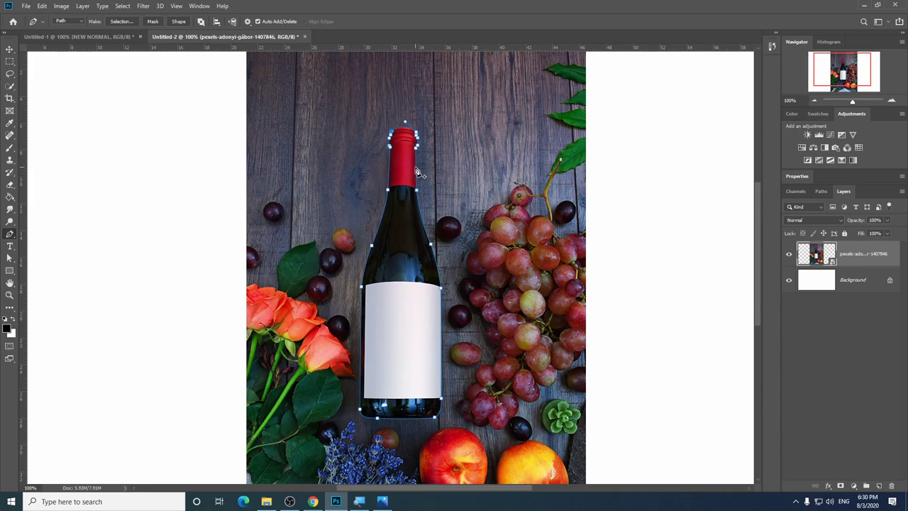
key(ctrl+plus)
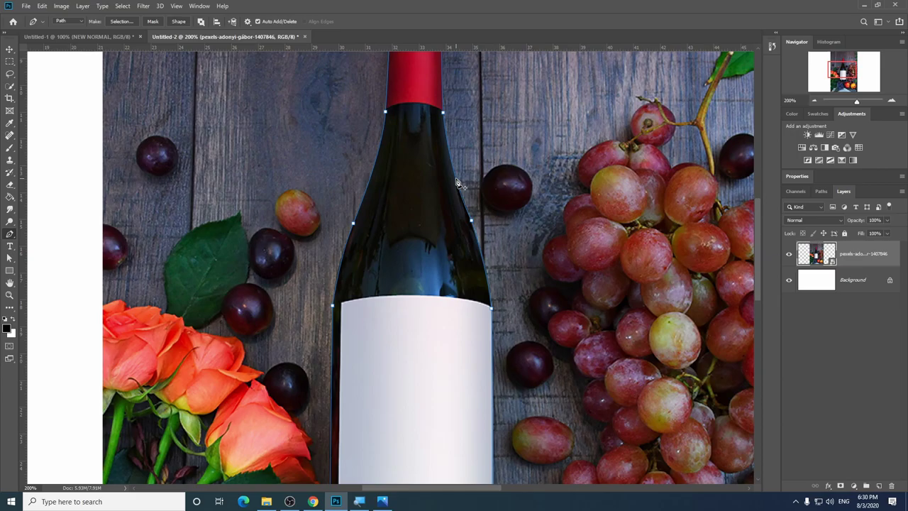
Step: Apply a vector mask from the bottle path, leaving only the bottle, and zoom out to fit
right_click(457, 183)
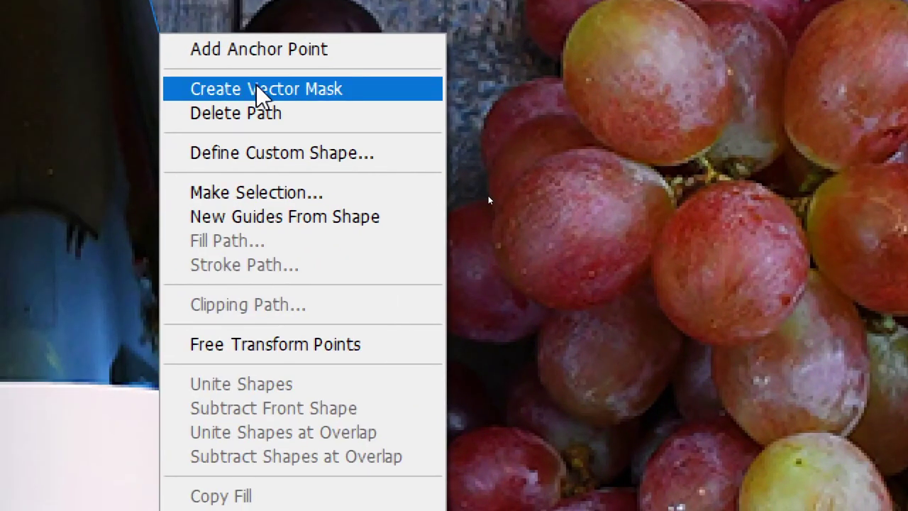
click(257, 90)
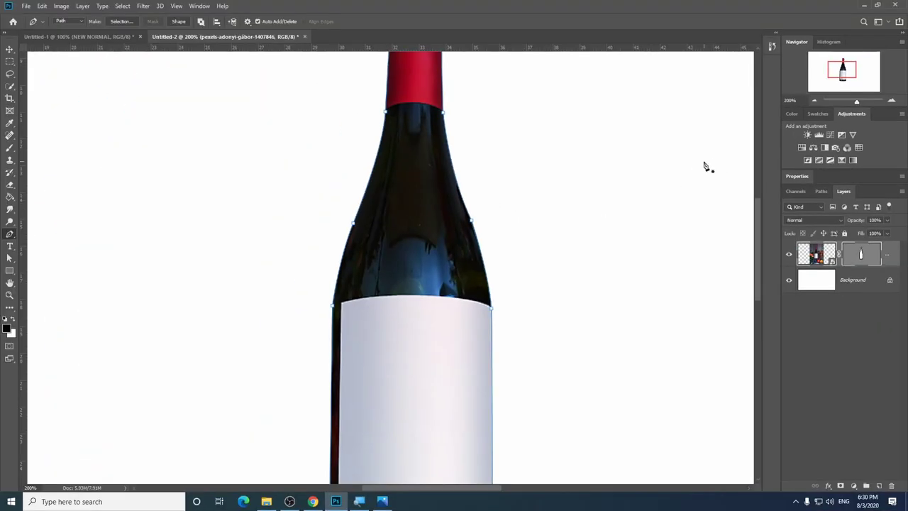
key(ctrl+minus)
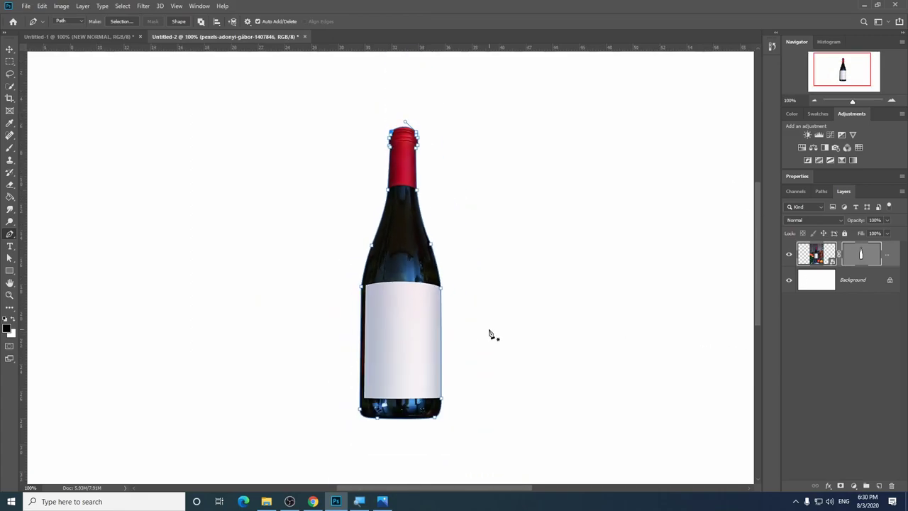
click(10, 49)
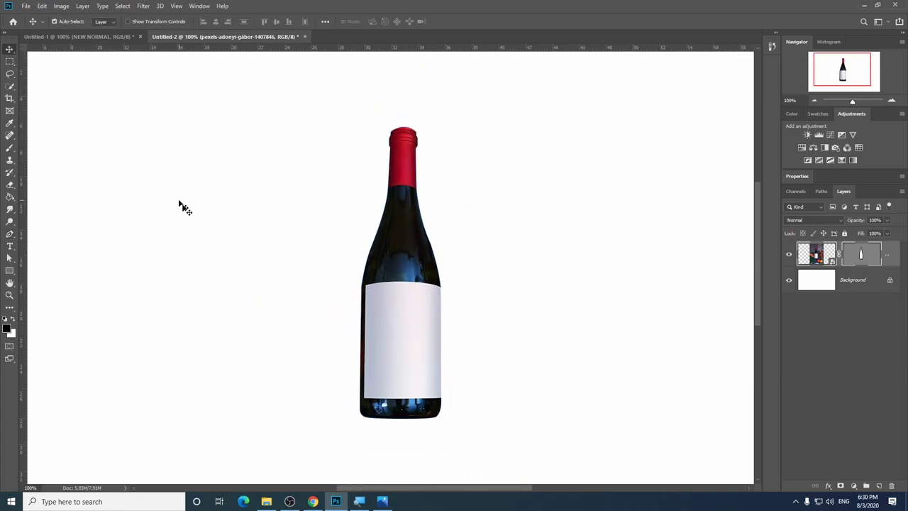
key(ctrl+minus)
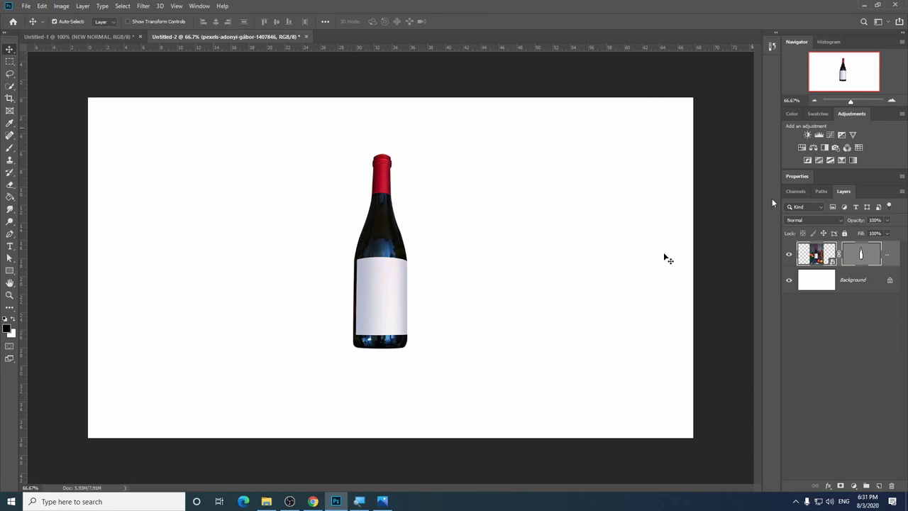
Step: Open the bottle layer's mask properties, show its vector mask path and zoom to the neck
double_click(862, 256)
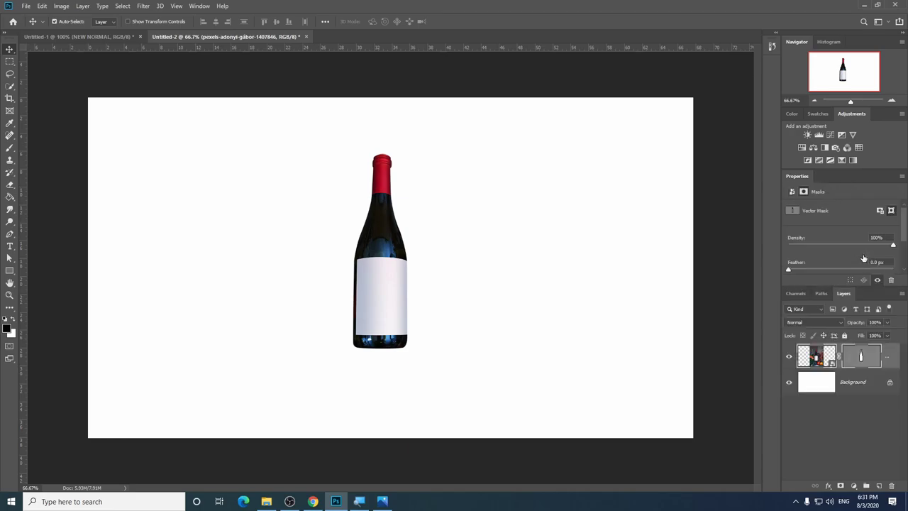
click(10, 234)
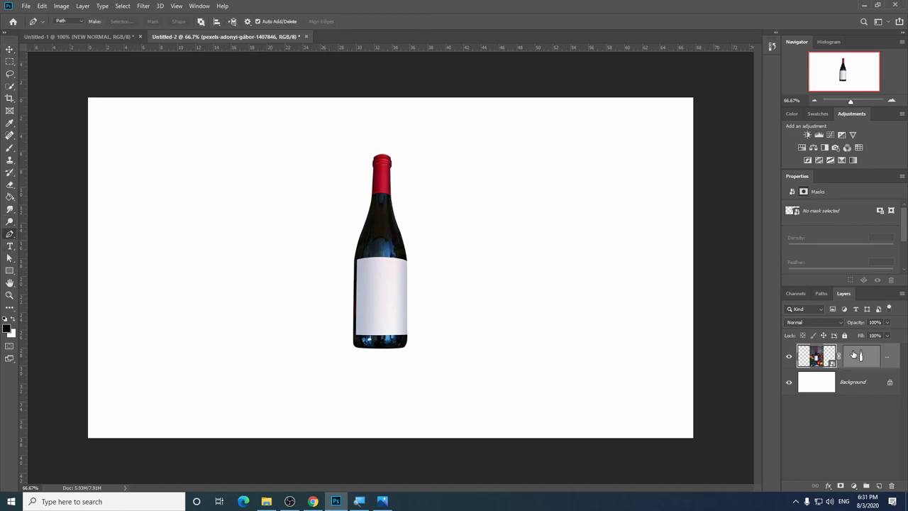
click(855, 355)
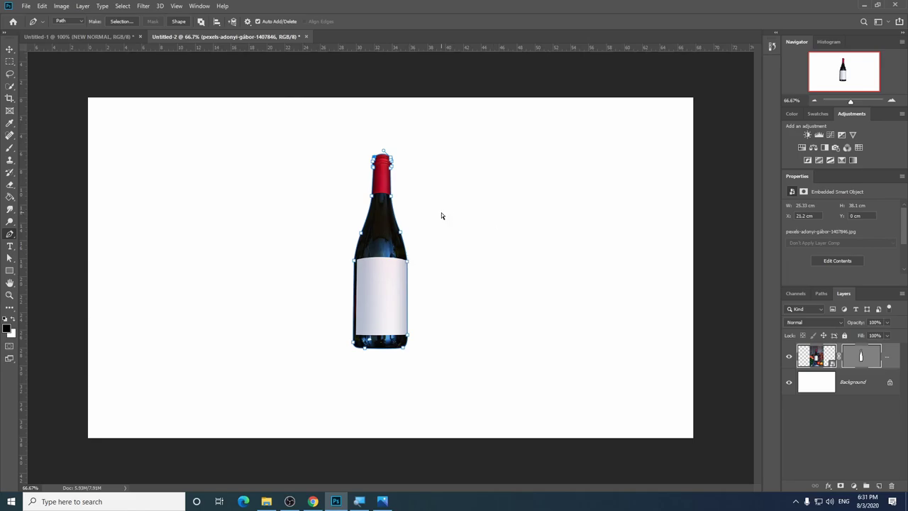
key(ctrl+plus)
key(ctrl+plus)
key(ctrl+plus)
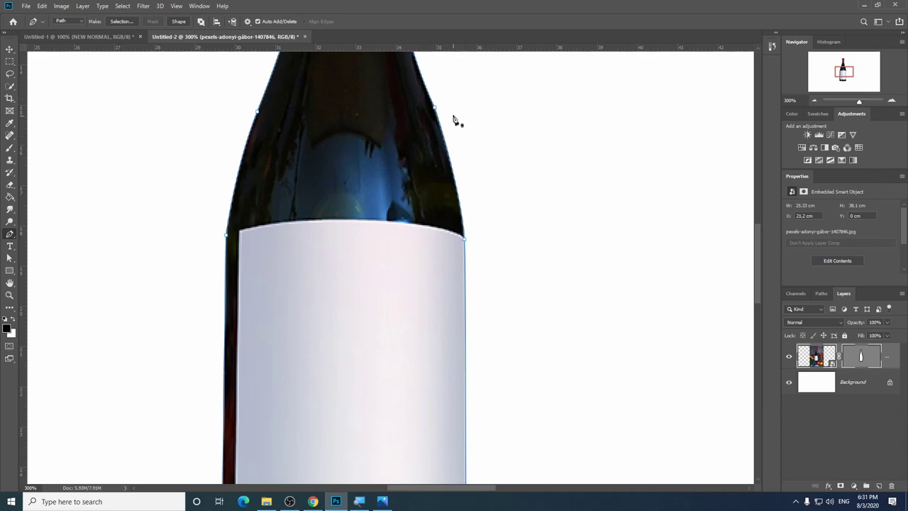
drag(460, 138, 460, 161)
drag(466, 454, 527, 386)
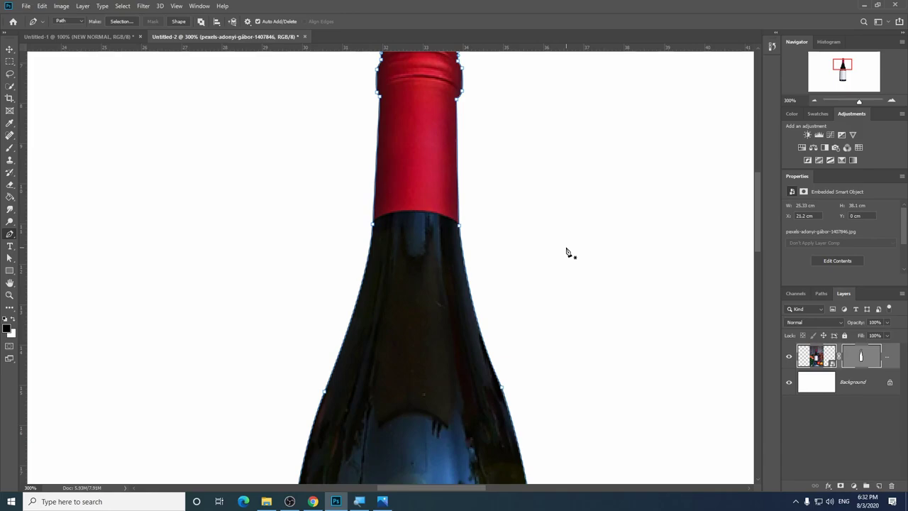
Step: Drag the capsule's anchors and handles so the mask curves smoothly over its rounded top
key(ctrl+minus)
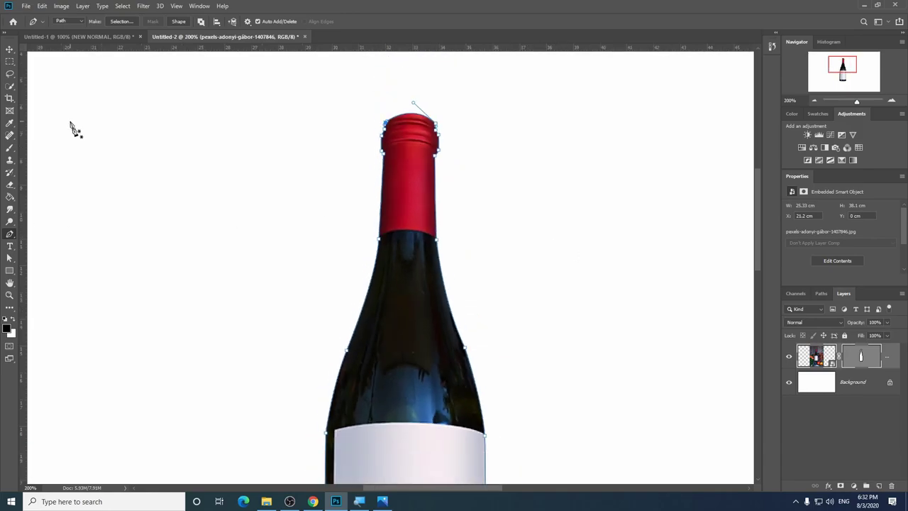
click(9, 257)
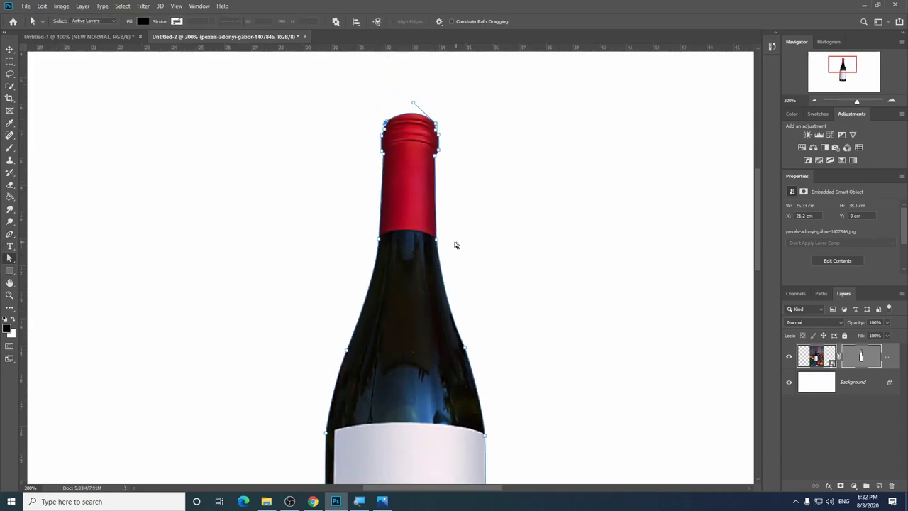
mouse_move(436, 242)
mouse_down()
mouse_move(461, 243)
mouse_move(436, 243)
mouse_up()
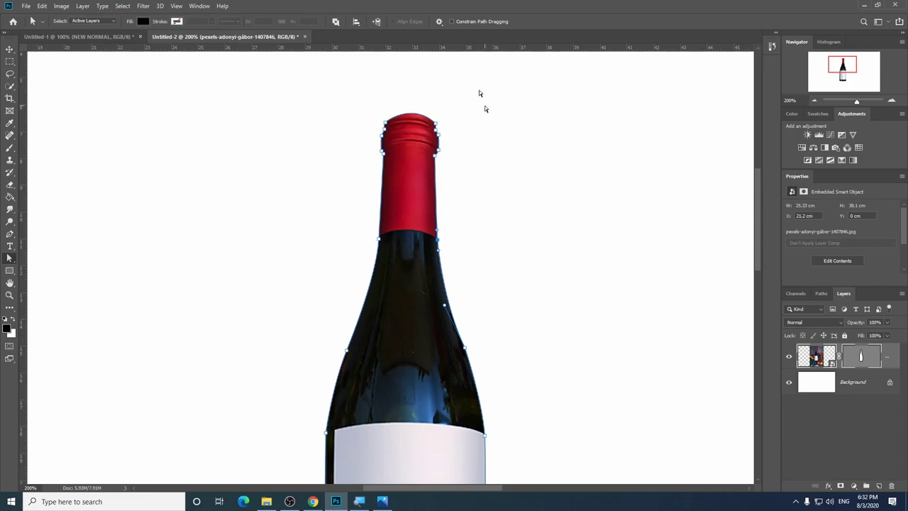
key(ctrl+plus)
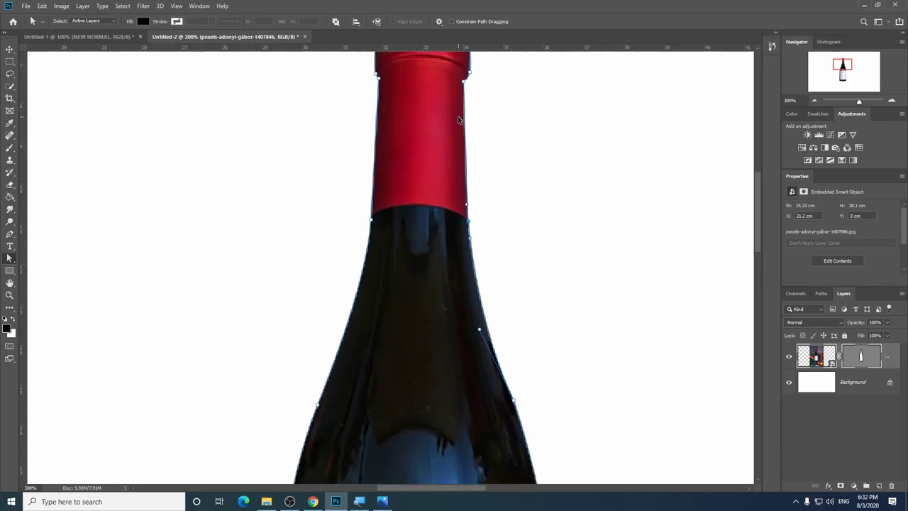
key(ctrl+plus)
drag(503, 106, 481, 362)
key(ctrl+plus)
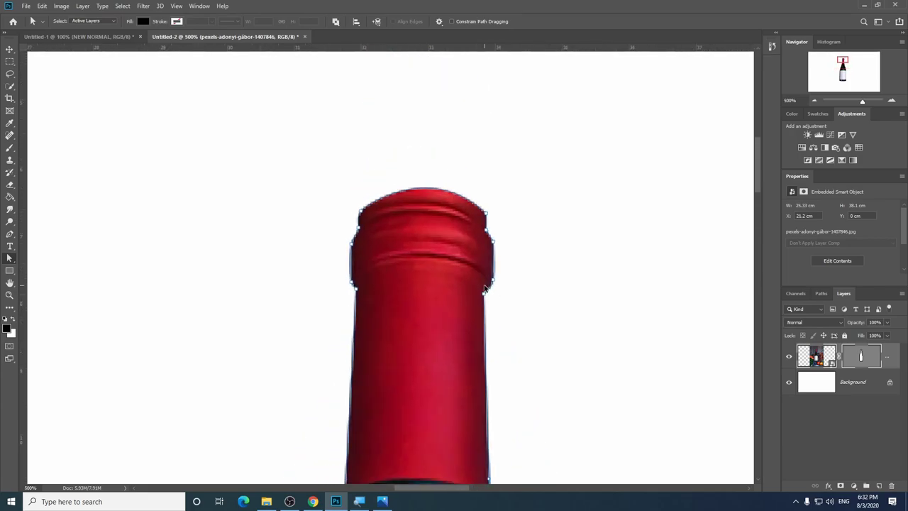
key(ctrl+plus)
mouse_move(356, 197)
mouse_down()
mouse_move(357, 190)
mouse_move(357, 200)
mouse_up()
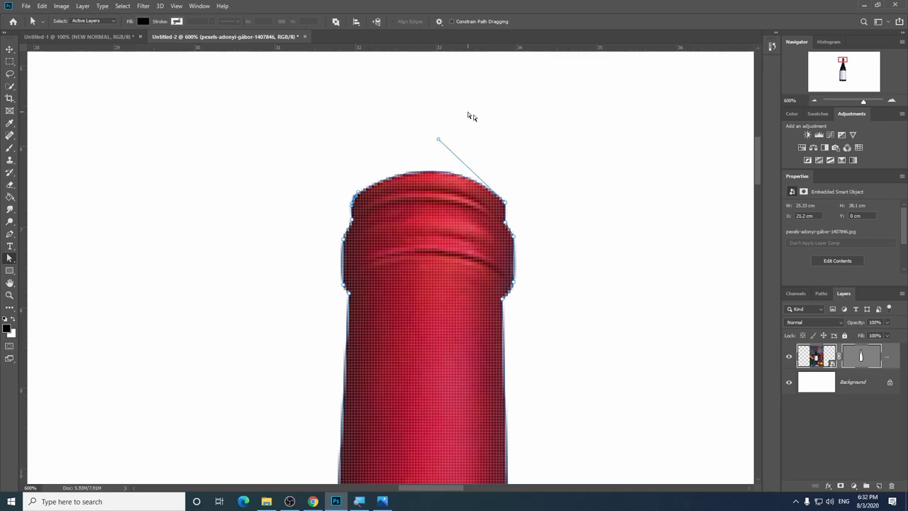
drag(438, 141, 433, 146)
key(ctrl+minus)
key(ctrl+minus)
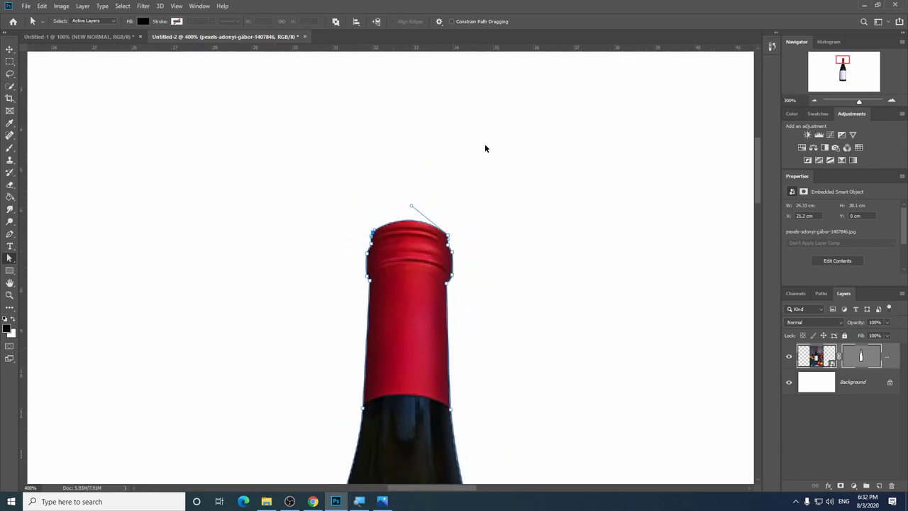
key(ctrl+minus)
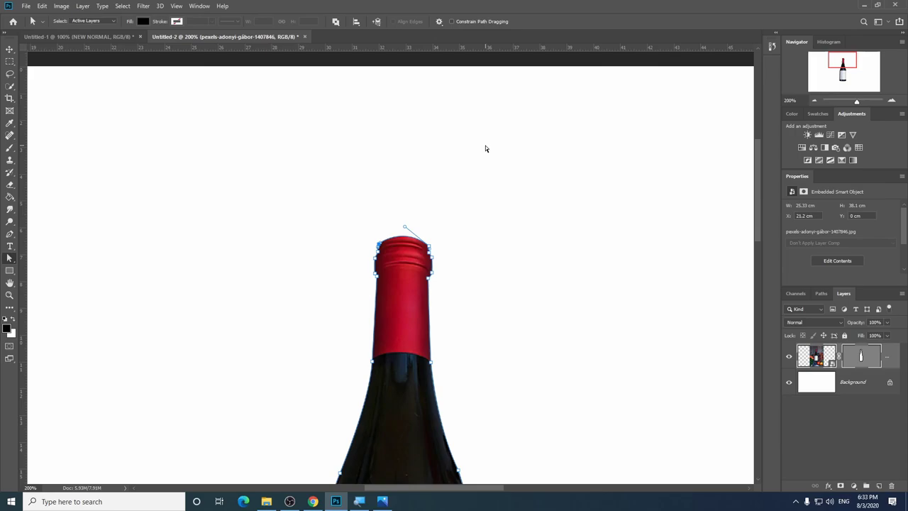
key(ctrl+minus)
key(ctrl+minus)
key(ctrl+minus)
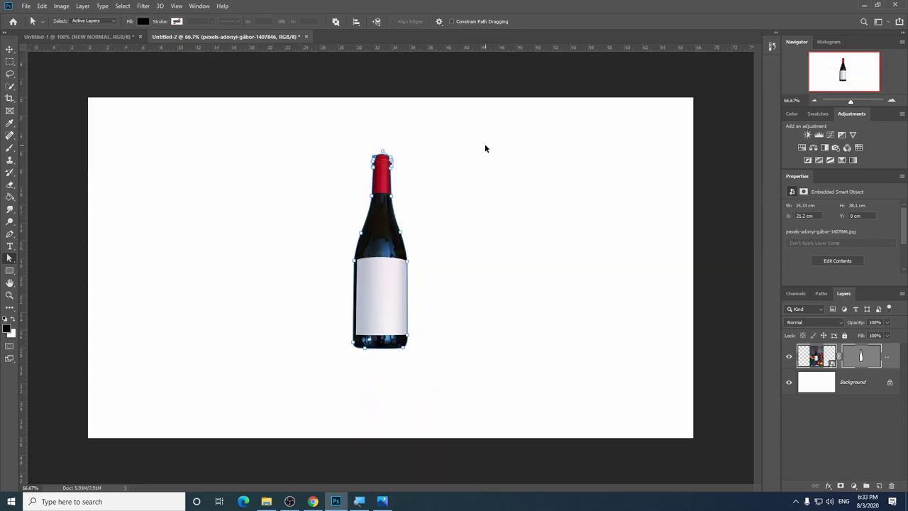
Step: In History, return to the last 'Drag Control Point' state before 'Add Vector Mask'
click(772, 47)
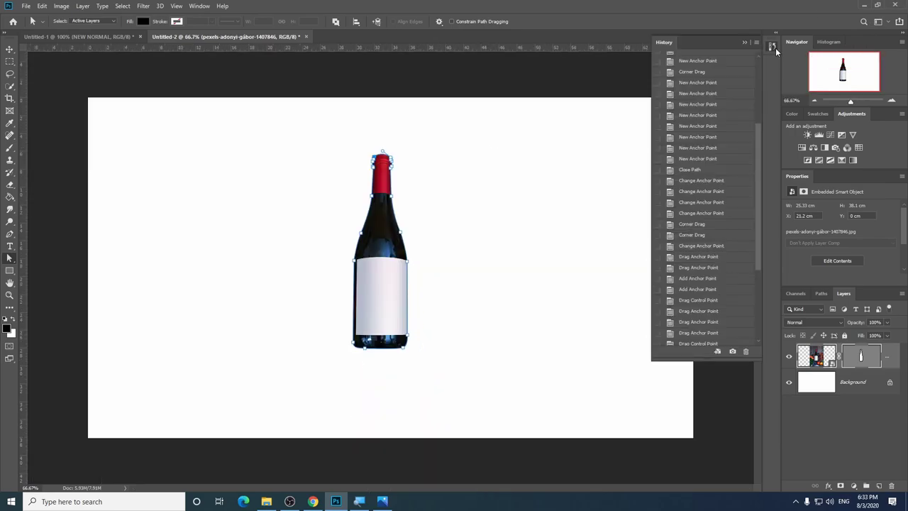
scroll(723, 292, down, 2)
scroll(723, 292, down, 2)
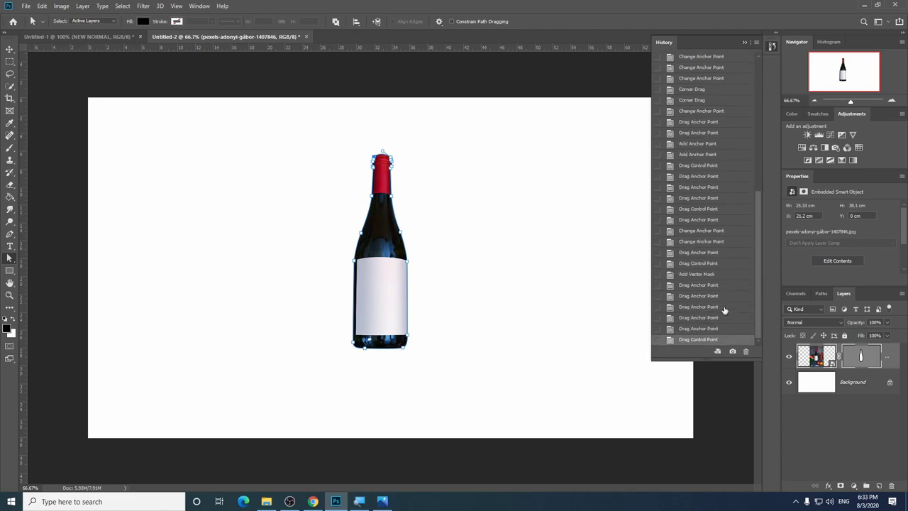
click(731, 275)
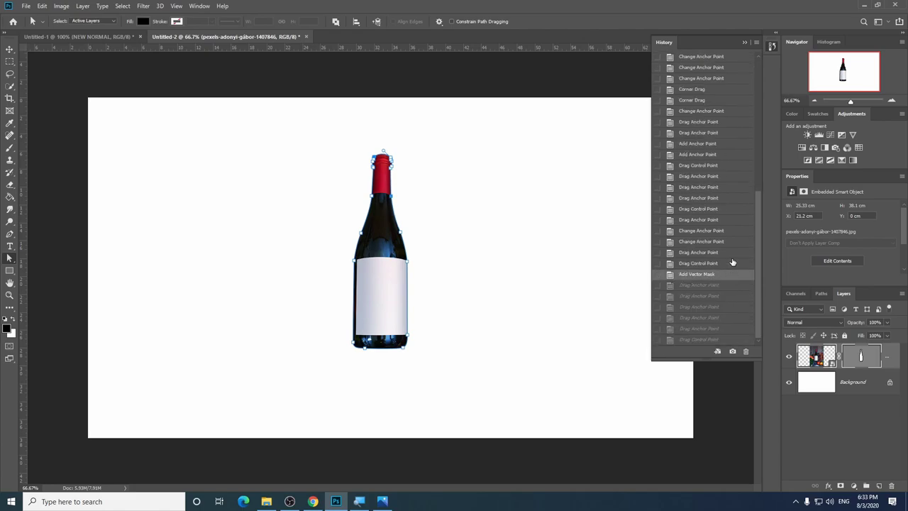
click(732, 263)
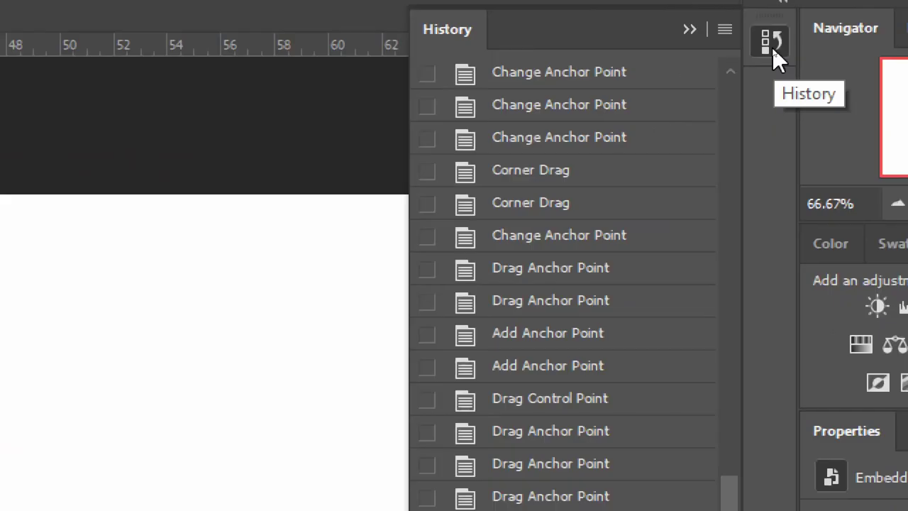
click(772, 47)
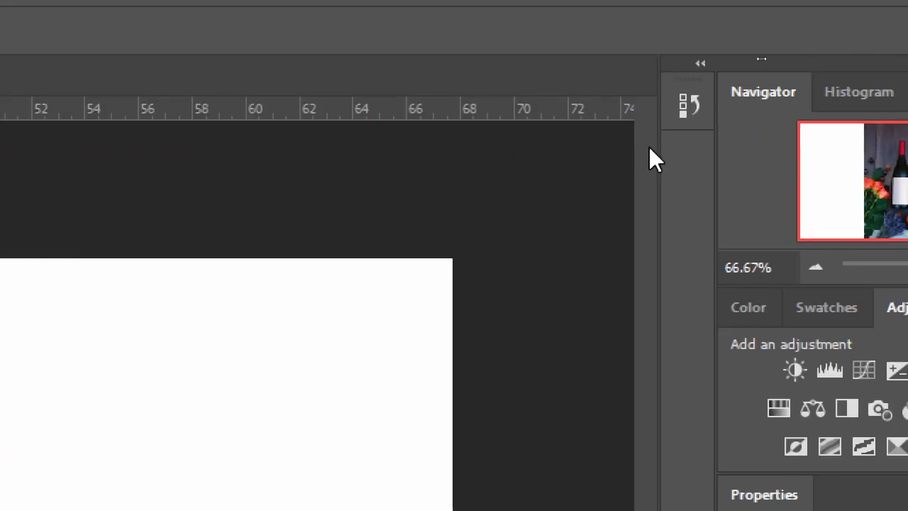
click(688, 111)
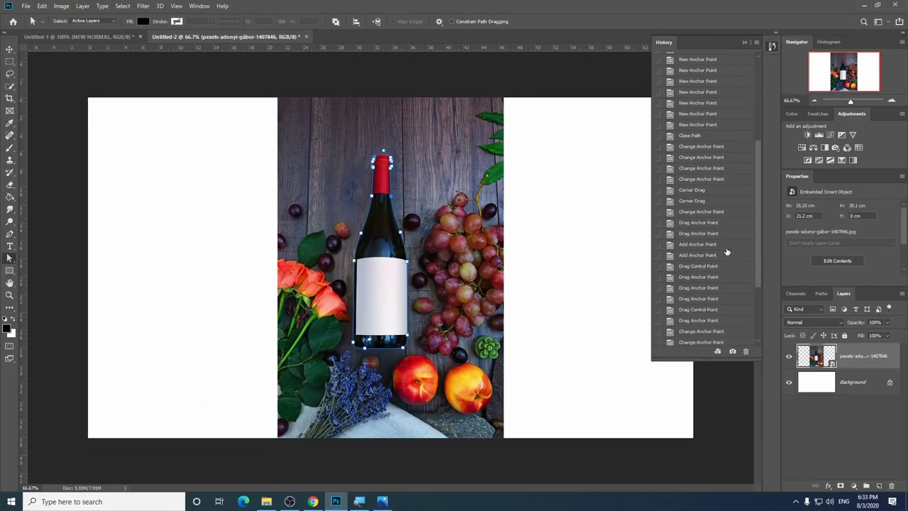
scroll(727, 251, down, 2)
click(722, 263)
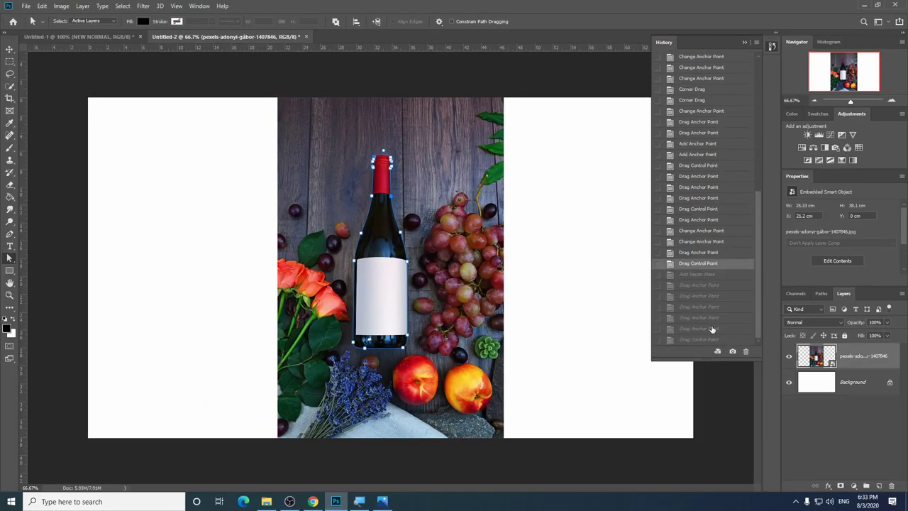
click(702, 275)
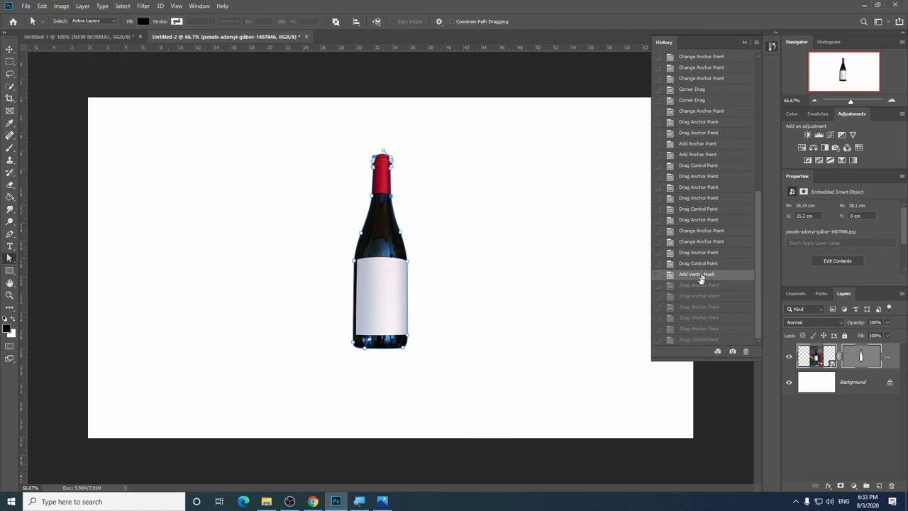
click(701, 340)
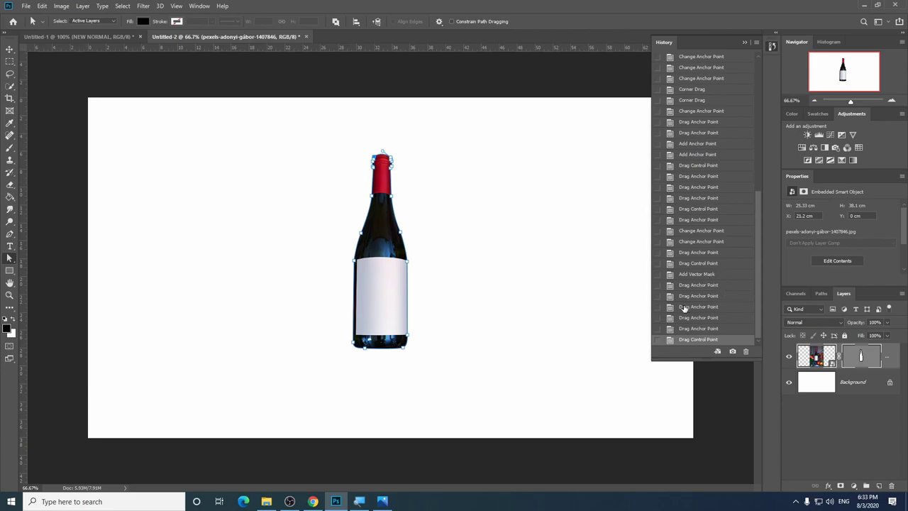
click(699, 265)
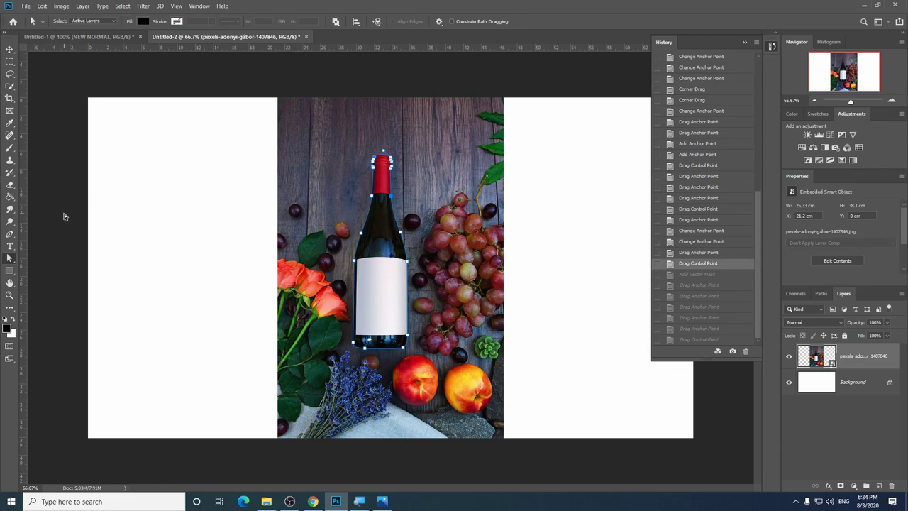
Step: With the Pen tool active, bring up the bottle path's context menu
key(p)
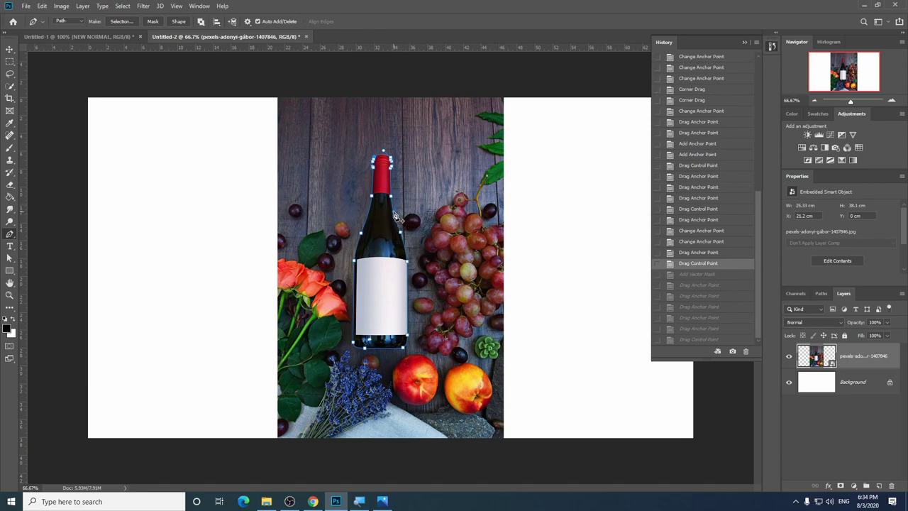
scroll(395, 216, up, 2)
scroll(395, 216, up, 1)
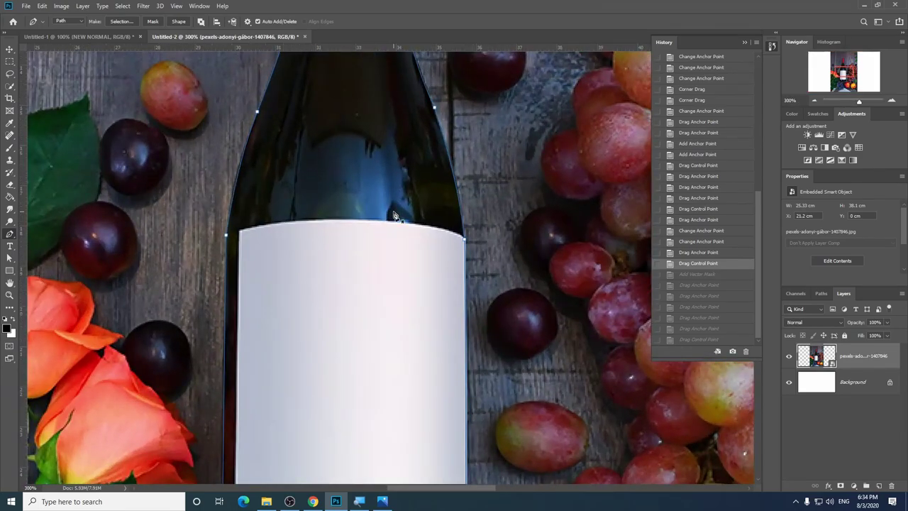
right_click(452, 166)
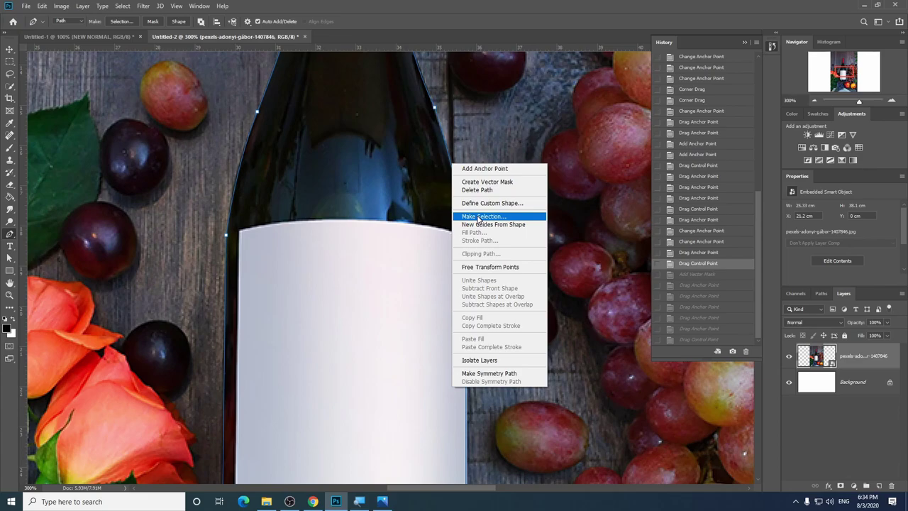
Step: Choose Make Selection for the bottle path, keeping Feather Radius at 0 pixels
click(479, 218)
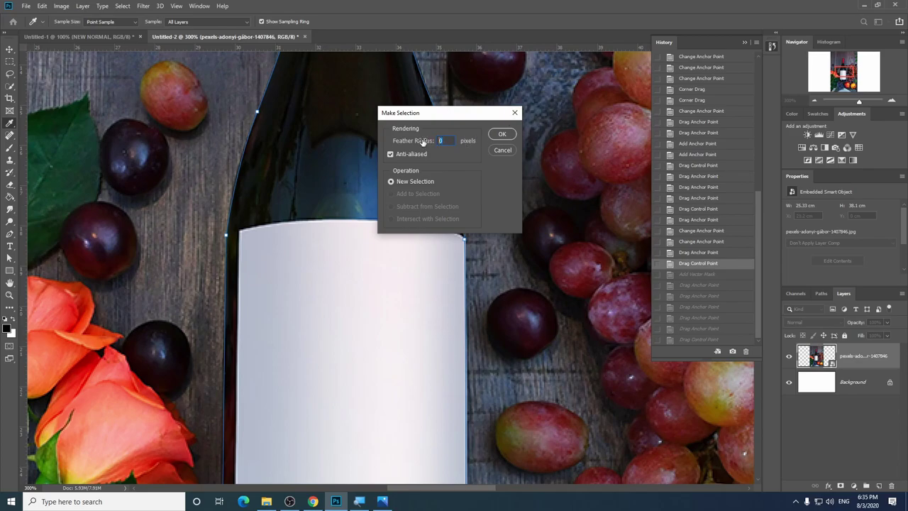
Step: Confirm the bottle selection with 0 feather and zoom out to check it around the bottle
key(Return)
key(ctrl+minus)
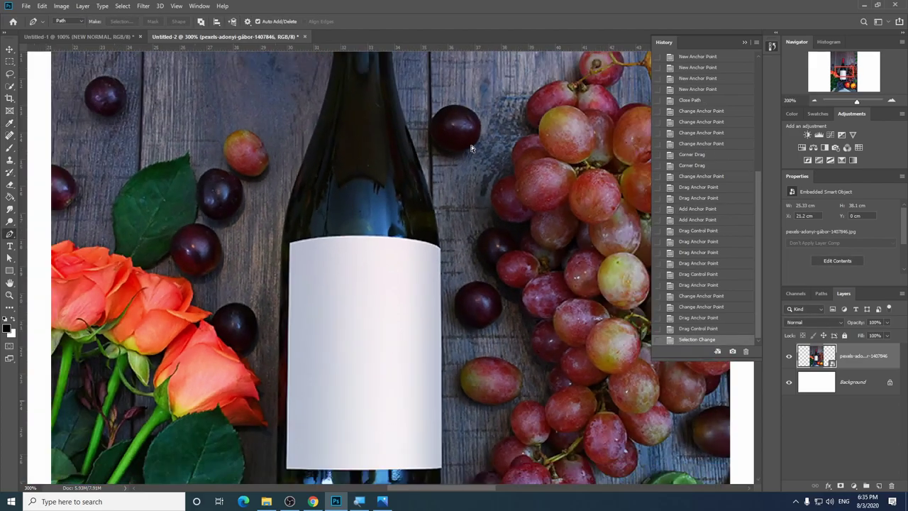
key(ctrl+minus)
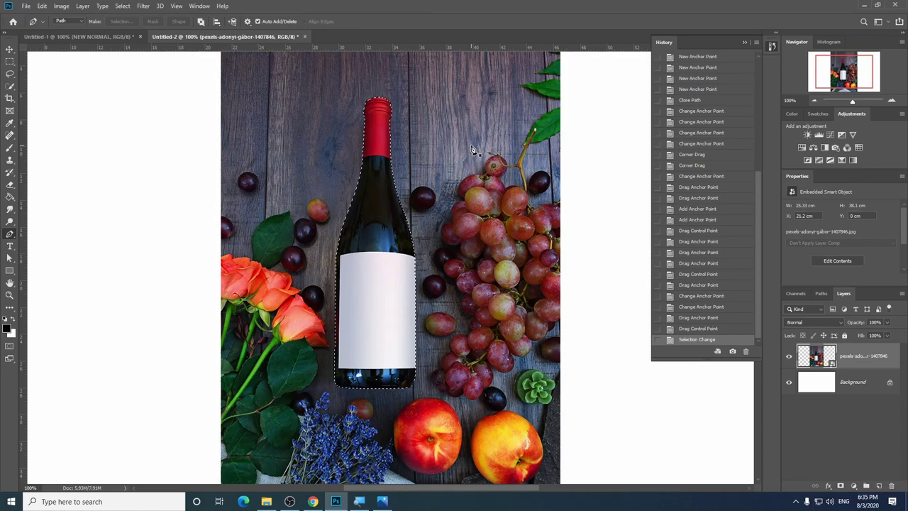
key(ctrl+minus)
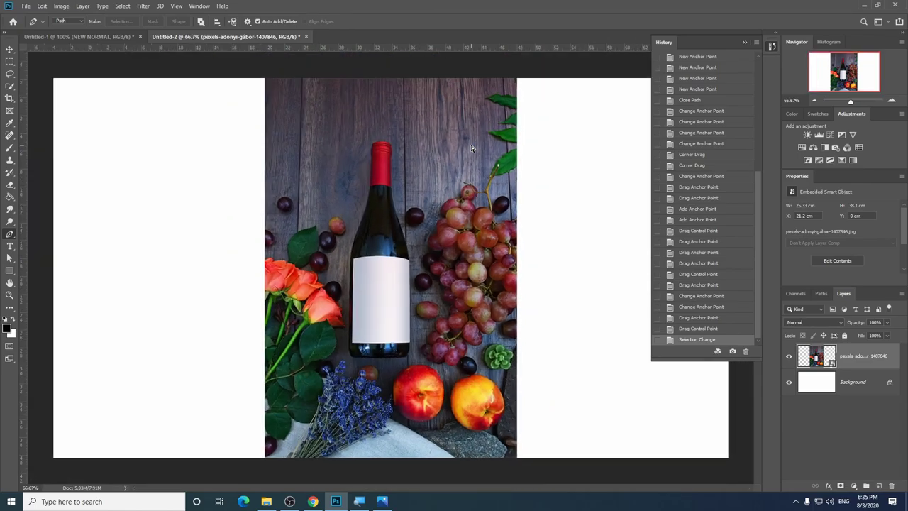
key(ctrl+plus)
key(ctrl+plus)
key(ctrl+minus)
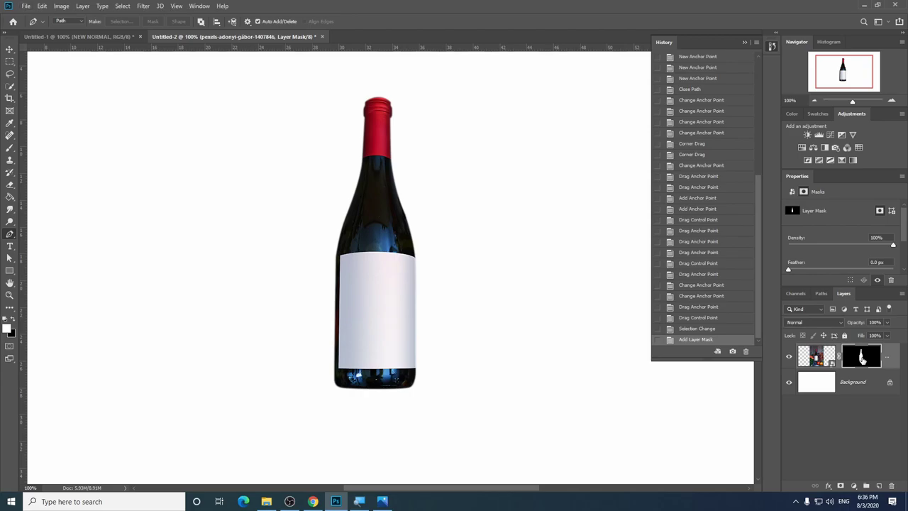
Step: Toggle the mask view until the white bottle silhouette on black is shown alone
alt+click(862, 359)
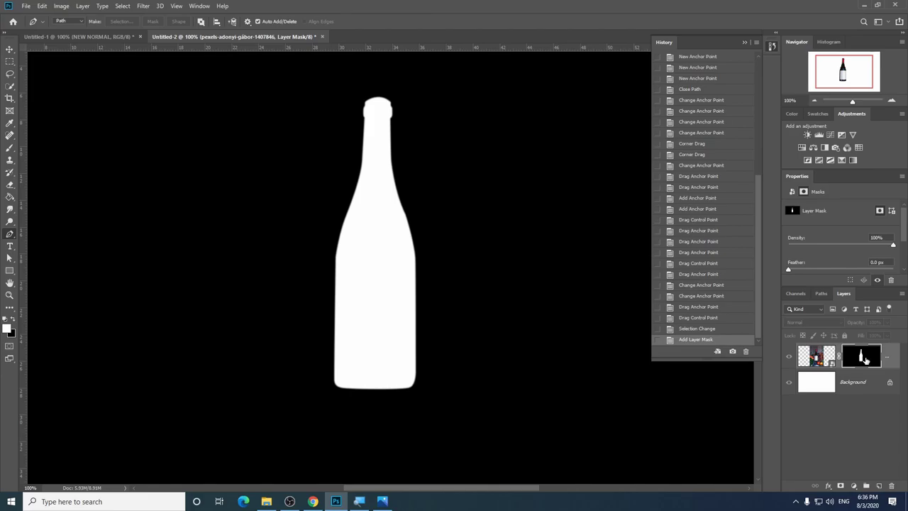
alt+click(864, 360)
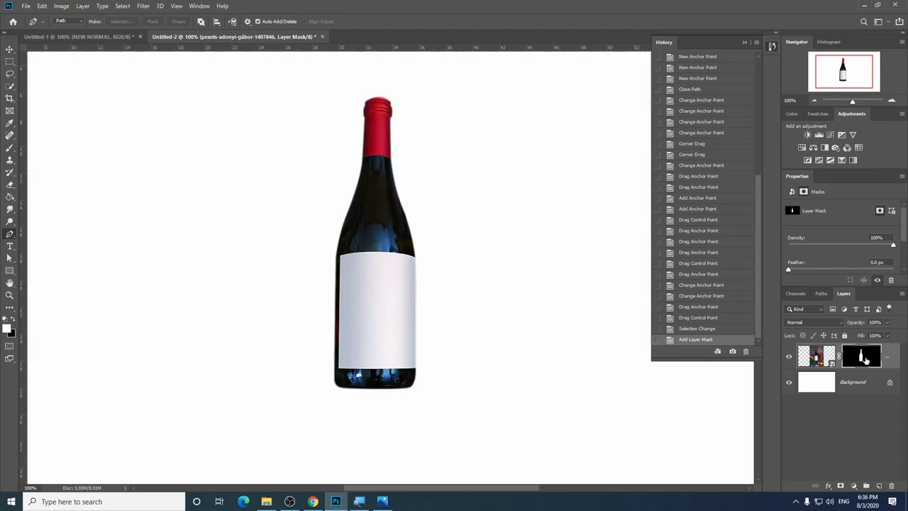
alt+click(864, 360)
alt+click(865, 360)
alt+click(864, 361)
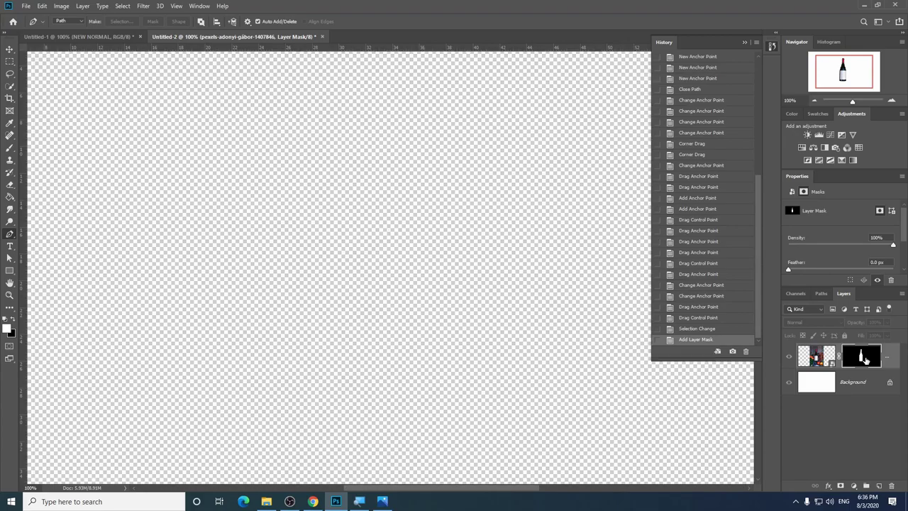
alt+click(865, 360)
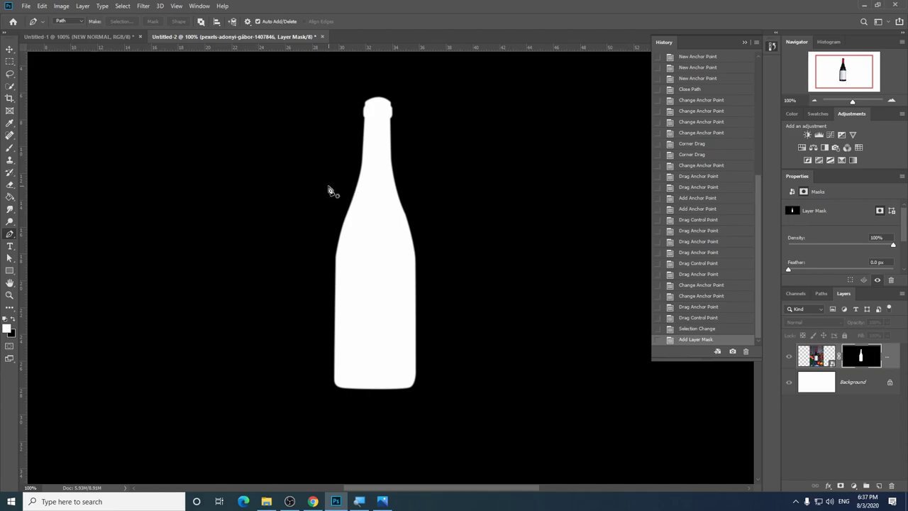
Step: Try a brush stroke on the bottle mask beside the bottle, then undo it
click(9, 150)
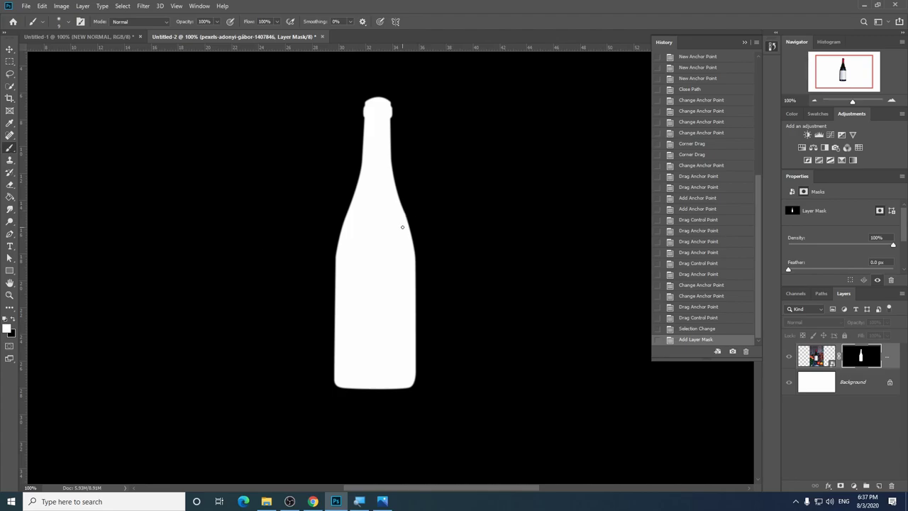
mouse_move(399, 194)
mouse_down()
mouse_move(416, 280)
mouse_move(702, 342)
mouse_up()
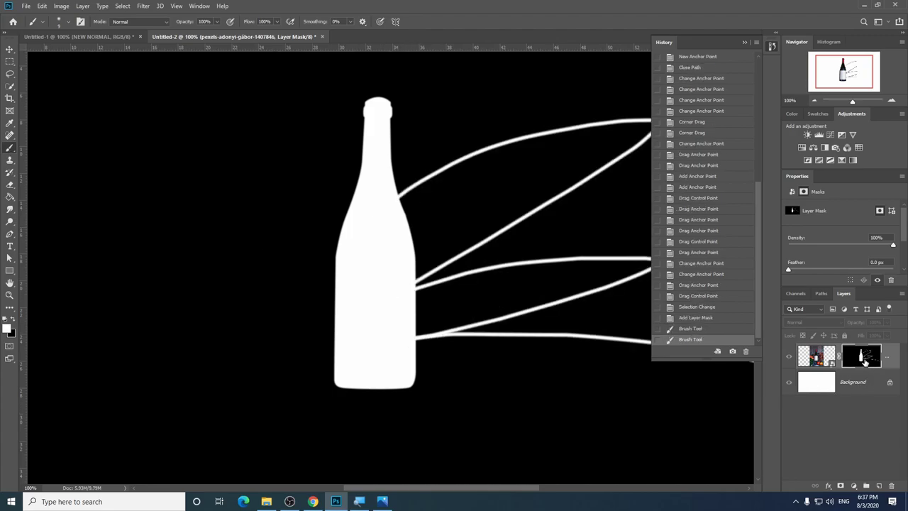
alt+click(863, 360)
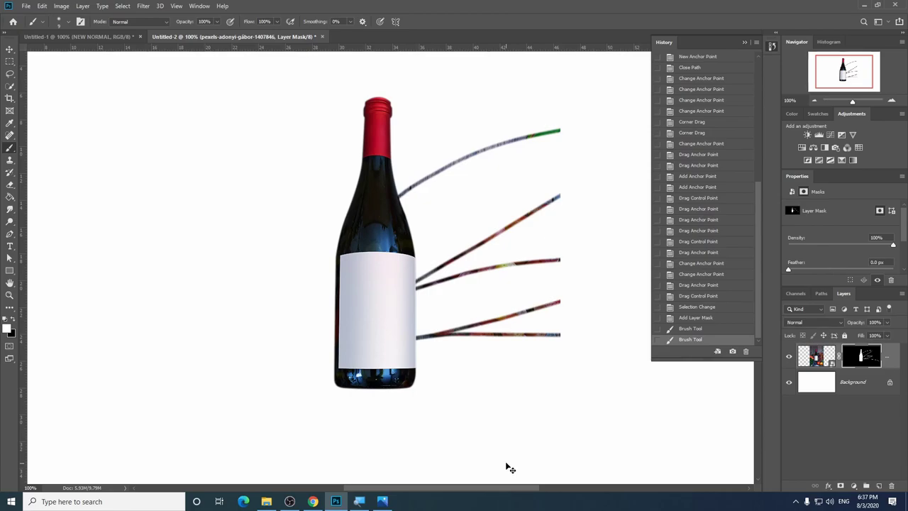
key(ctrl+z)
Step: Switch to a large Soft Round brush, test it on the mask, and undo the stroke
right_click(441, 215)
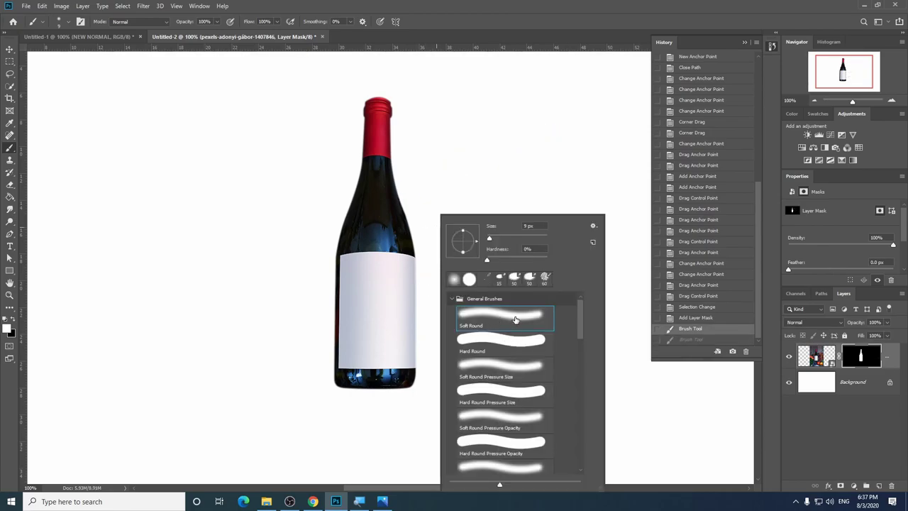
drag(399, 159, 399, 355)
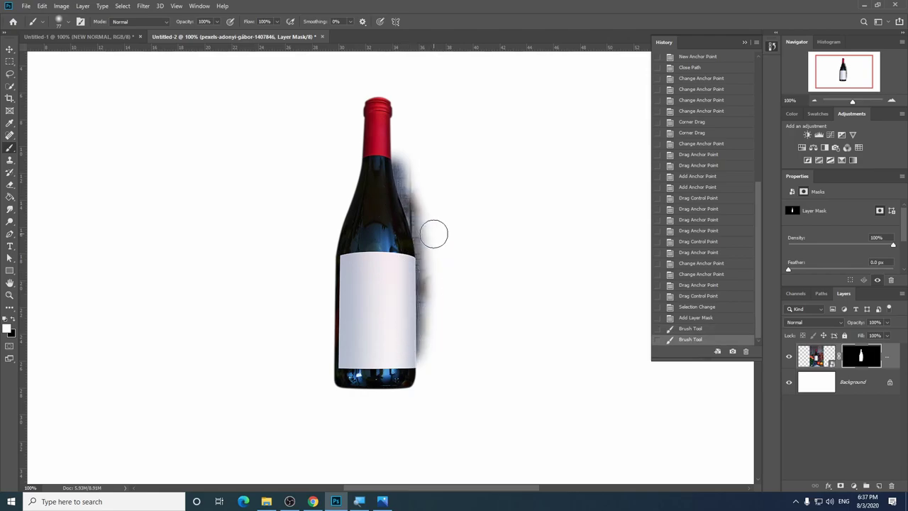
alt+click(861, 355)
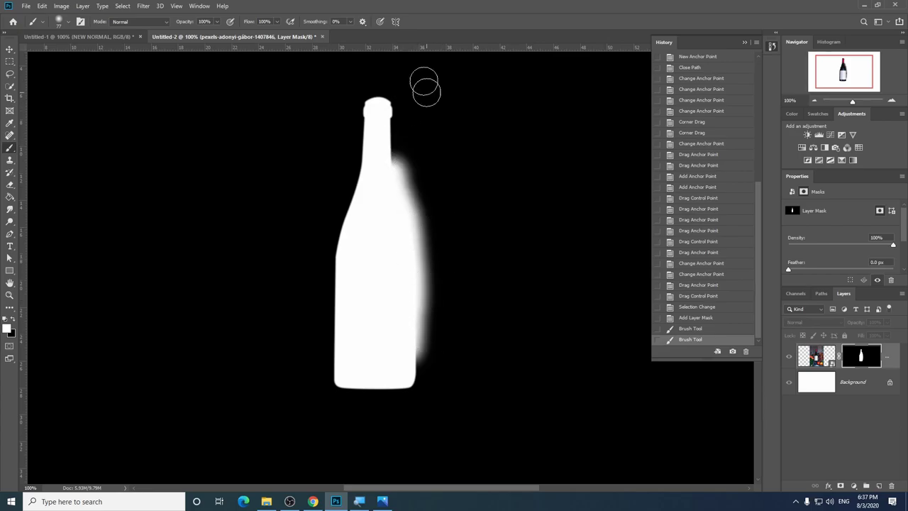
key(ctrl+z)
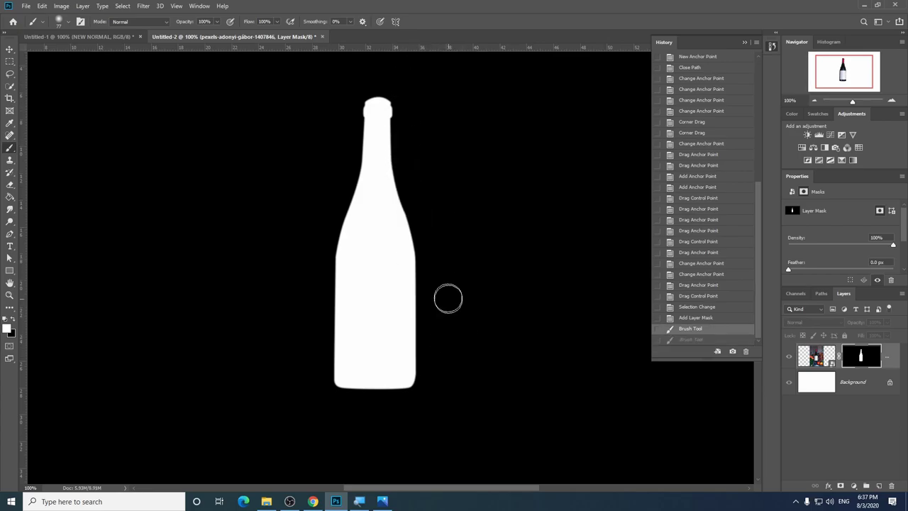
Step: Return to the masked bottle composite and swap colours so black is the foreground
alt+click(868, 355)
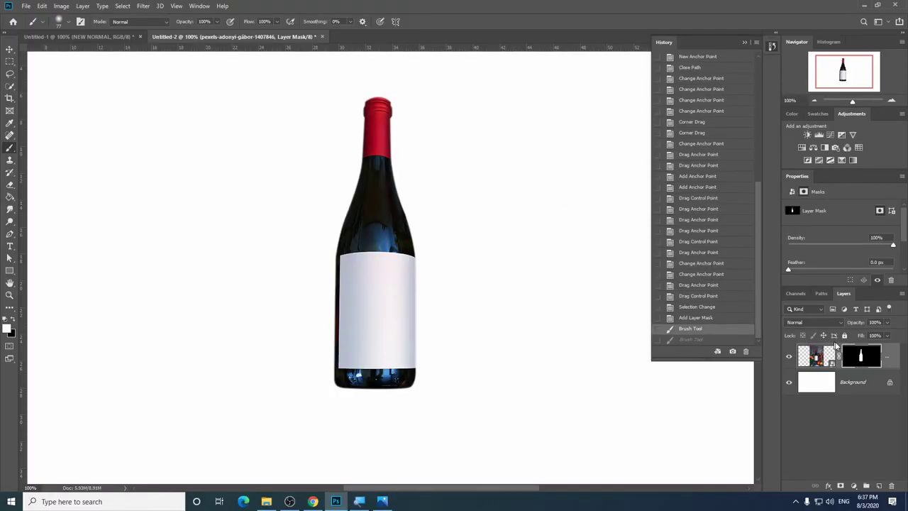
key(x)
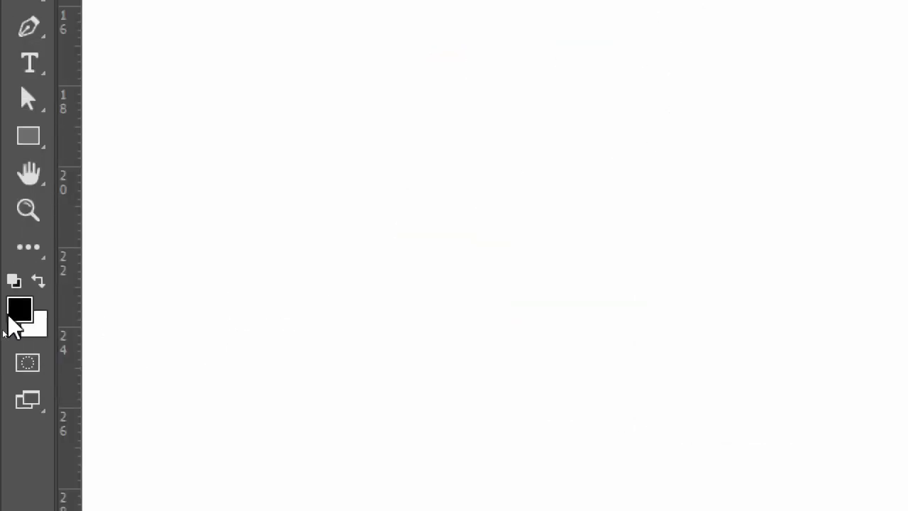
key(x)
key(x)
key(x)
key(x)
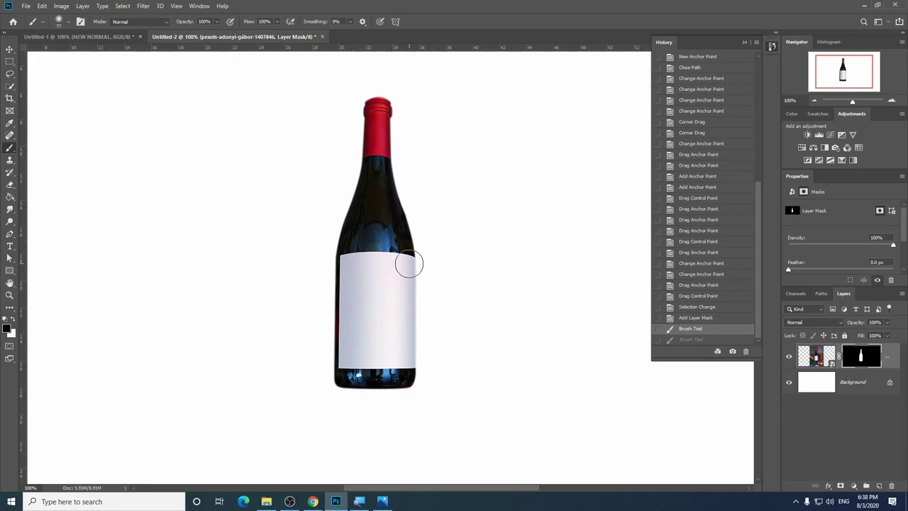
Step: Paint a soft black band across the bottle mask, then undo the stroke
alt+click(870, 363)
drag(478, 225, 93, 381)
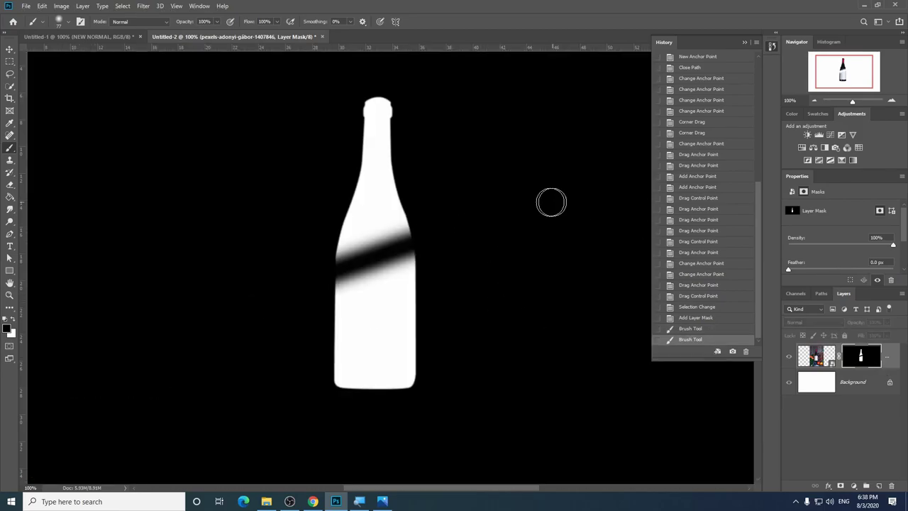
alt+click(872, 358)
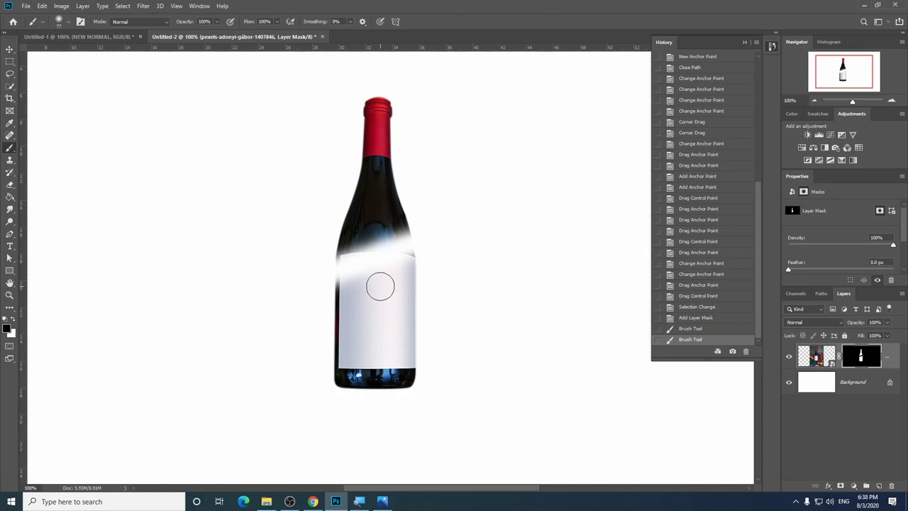
key(ctrl+z)
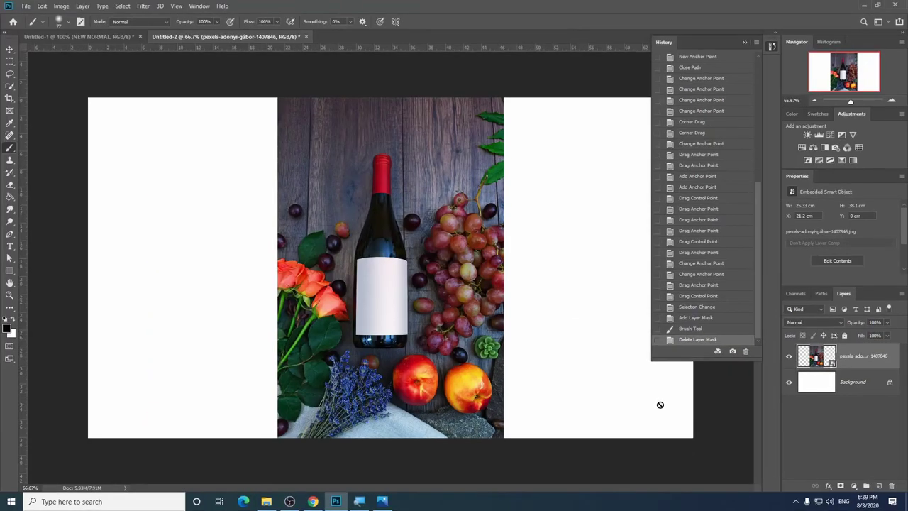
Step: Undo the mask deletion so the bottle is isolated on white again
key(ctrl+z)
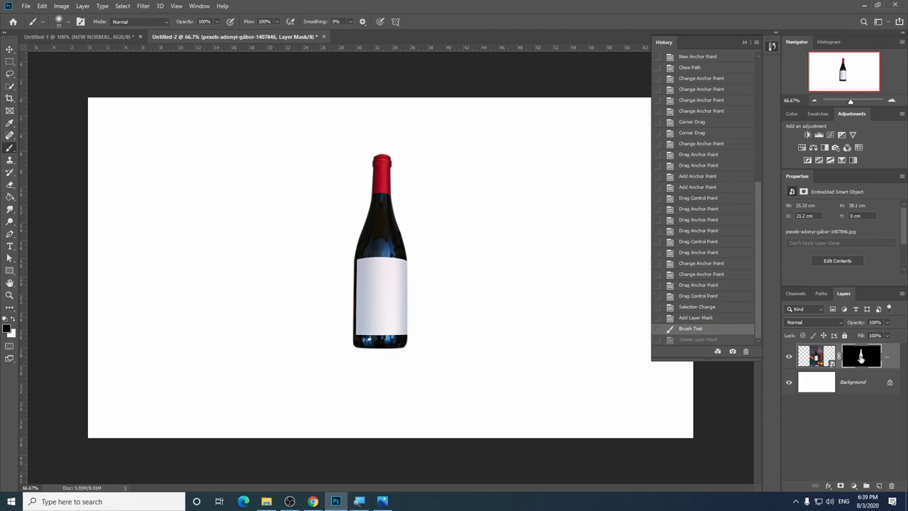
alt+click(860, 357)
mouse_move(397, 175)
mouse_down()
mouse_move(397, 215)
mouse_move(422, 249)
mouse_up()
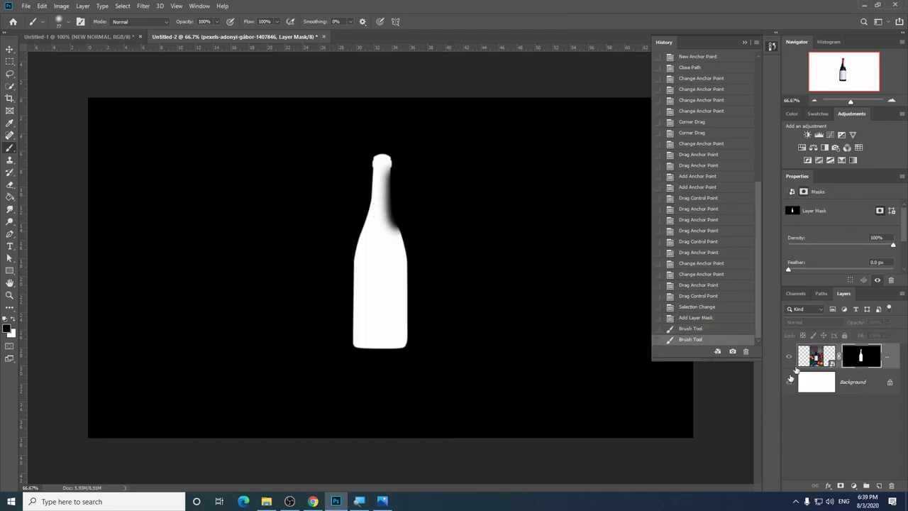
alt+click(858, 357)
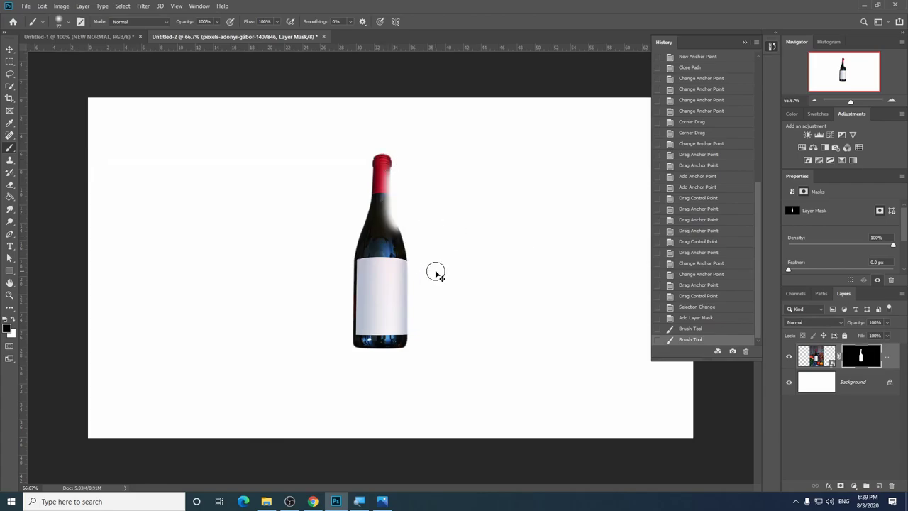
key(ctrl+z)
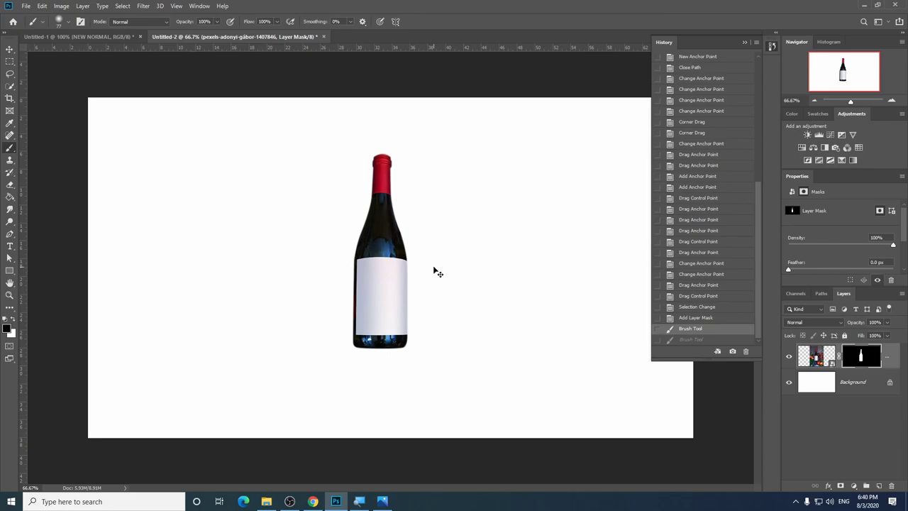
key(ctrl+plus)
key(ctrl+plus)
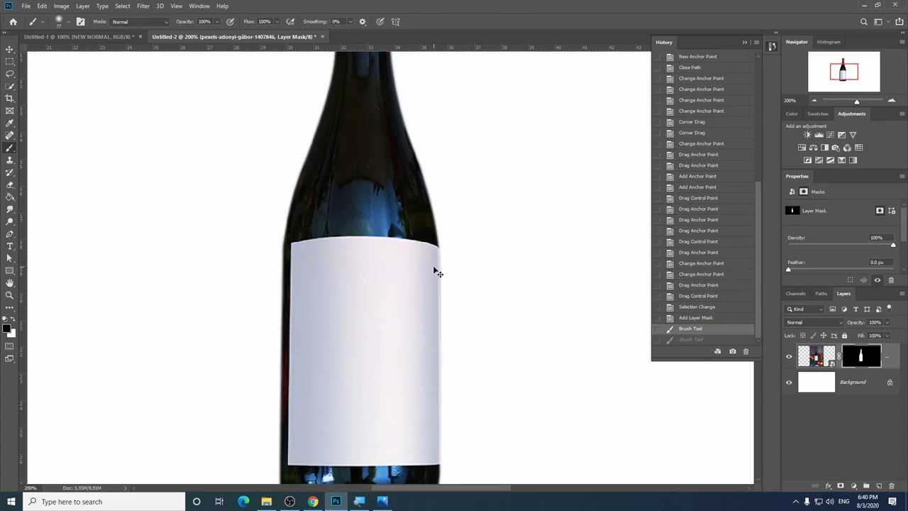
key(ctrl+minus)
key(ctrl+minus)
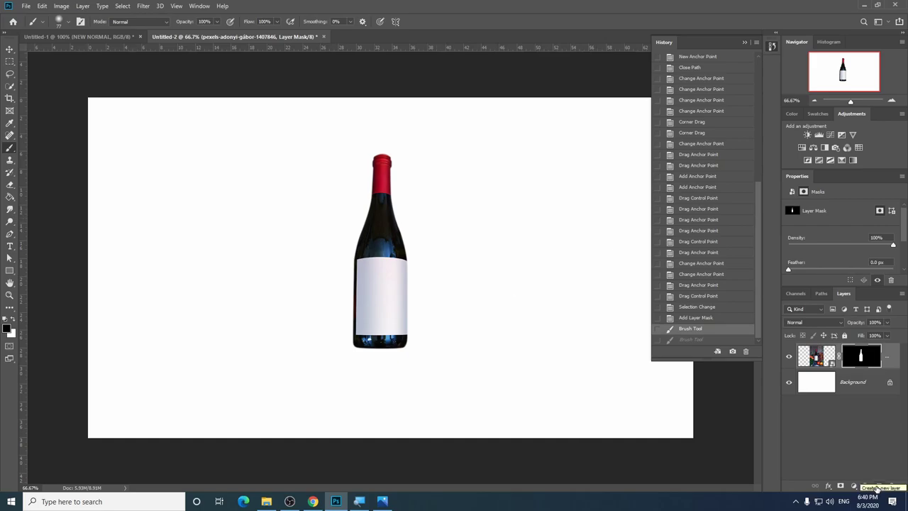
Step: Add a new layer and a 'Hello' text layer just left of the bottle's neck
click(878, 486)
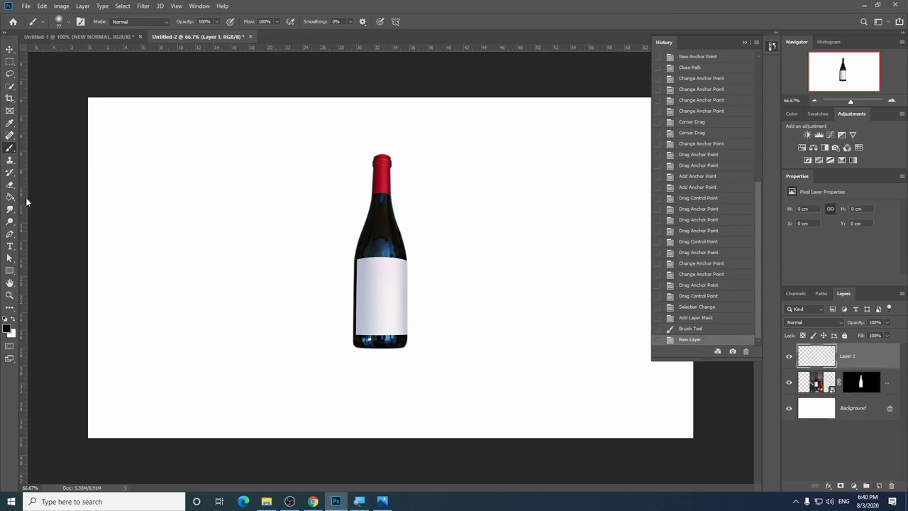
click(9, 245)
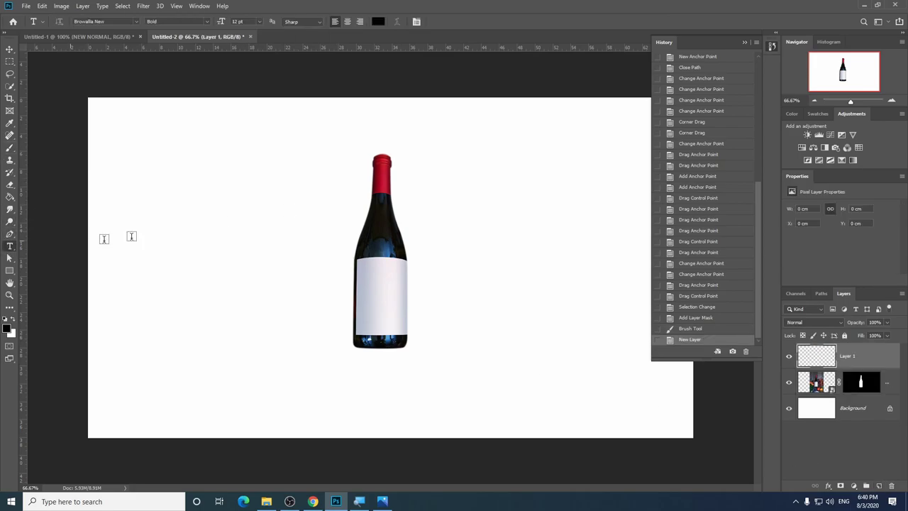
click(352, 178)
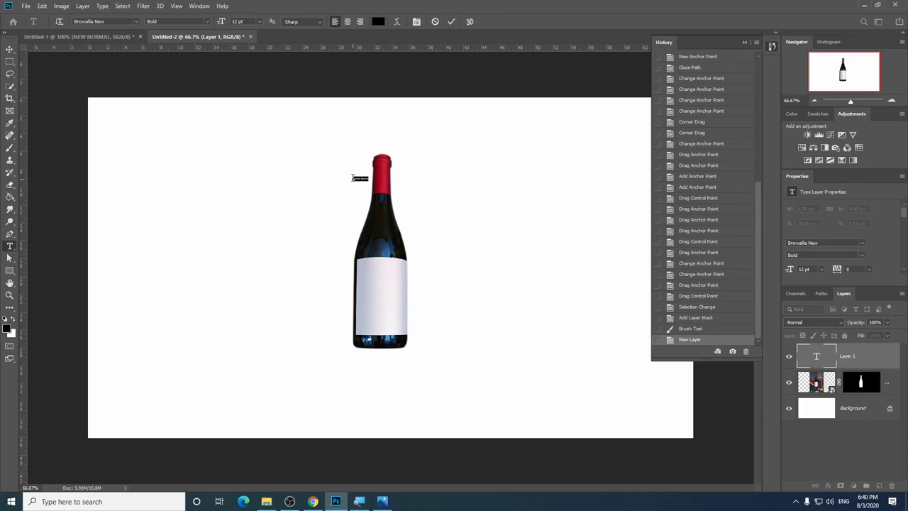
key(BackSpace)
click(10, 49)
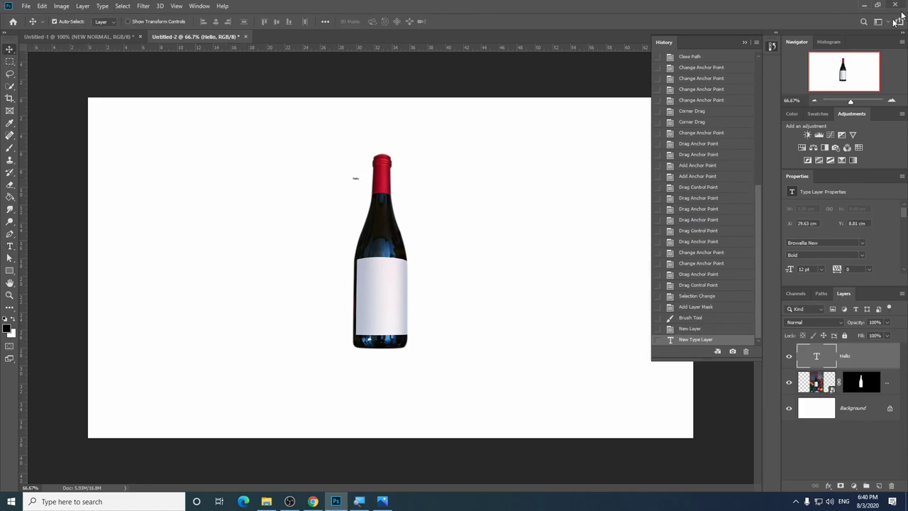
click(773, 46)
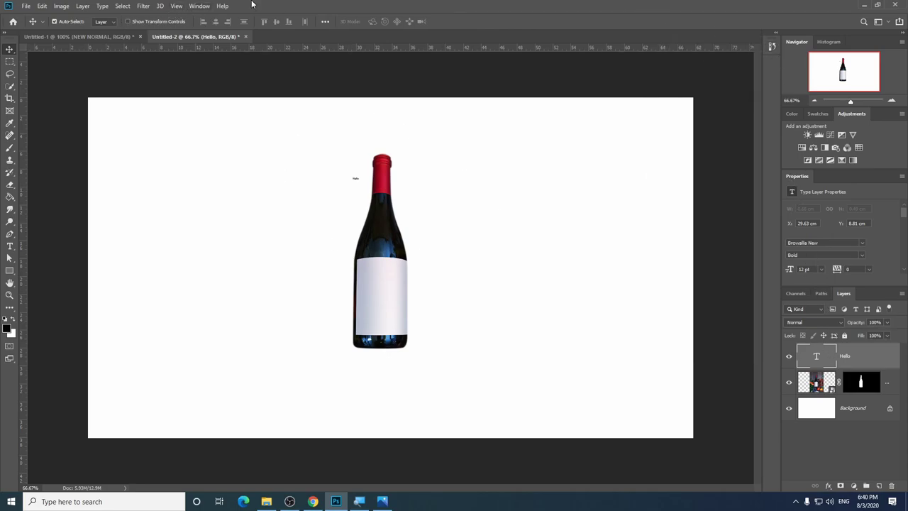
Step: Open the Character panel from the Window menu
click(198, 7)
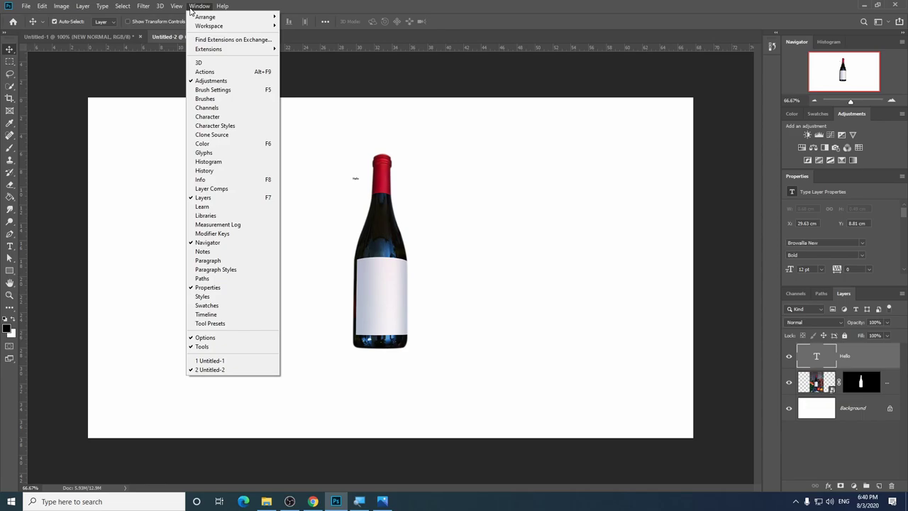
click(236, 118)
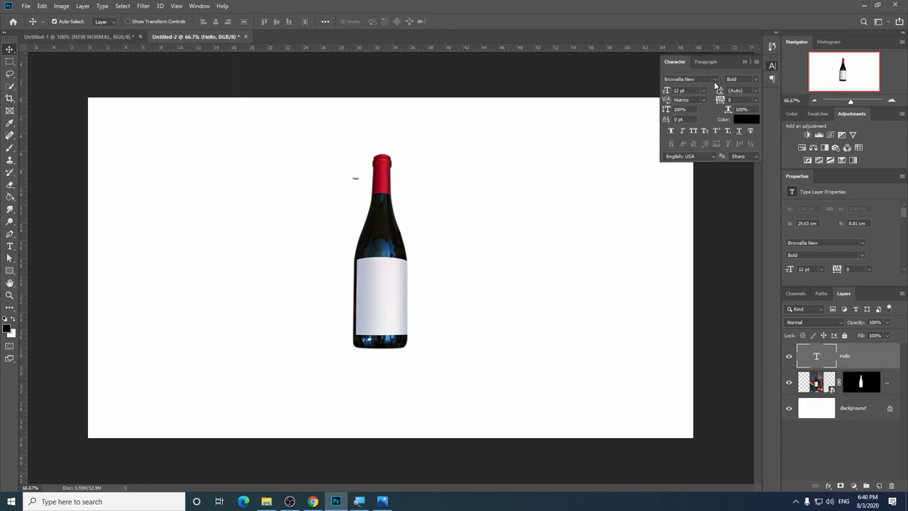
Step: Set the Hello text to 72 pt and move it right of the bottle's neck
click(703, 91)
click(688, 210)
drag(372, 181, 447, 191)
drag(449, 188, 448, 188)
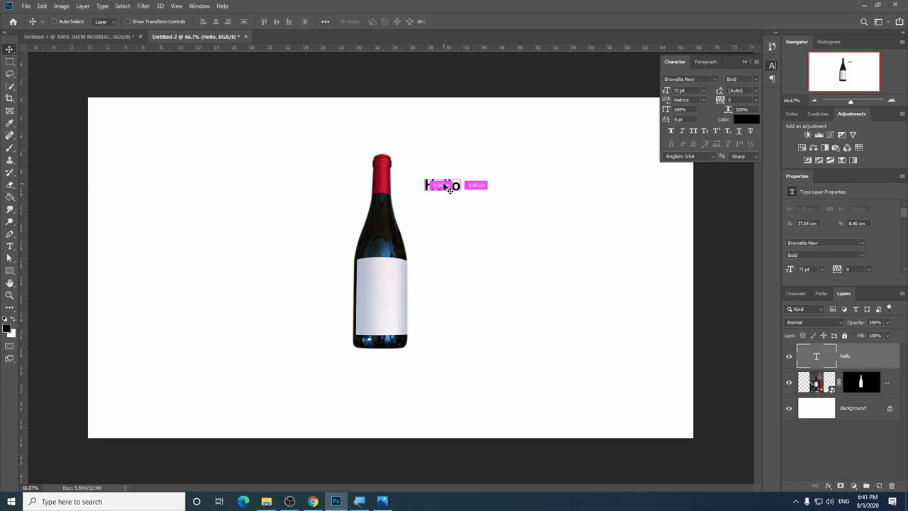
Step: Scale the Hello text up to about 529% and move it over the bottle's neck
key(ctrl+t)
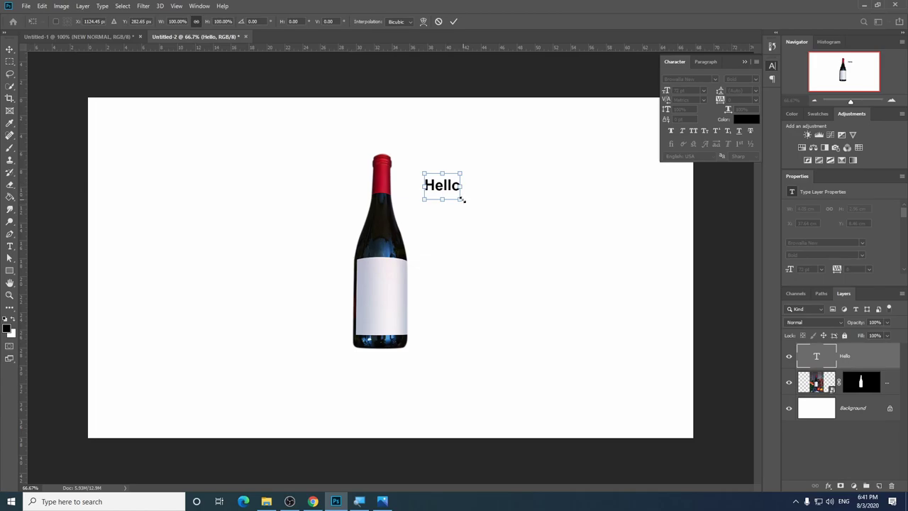
drag(461, 200, 616, 311)
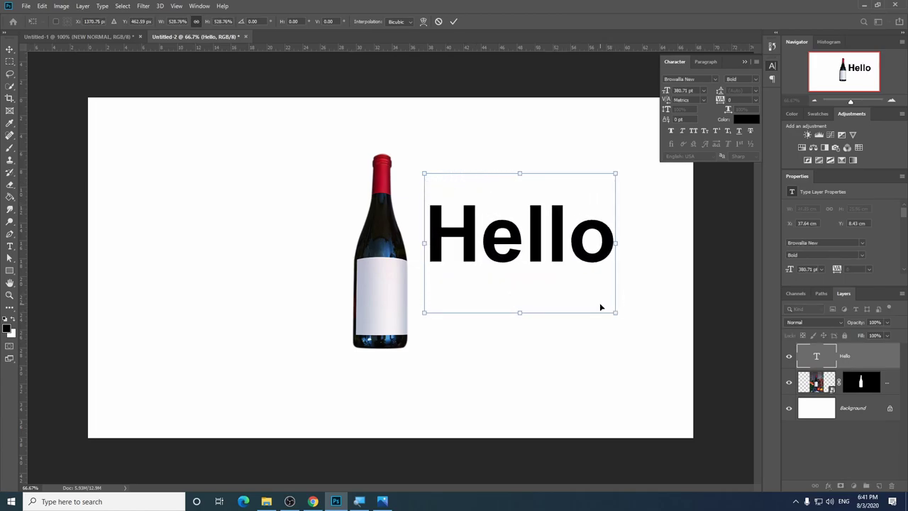
key(Return)
drag(492, 249, 421, 193)
Step: Shrink Hello to about 51% and fine-tune it over the bottle's red cap
key(ctrl+t)
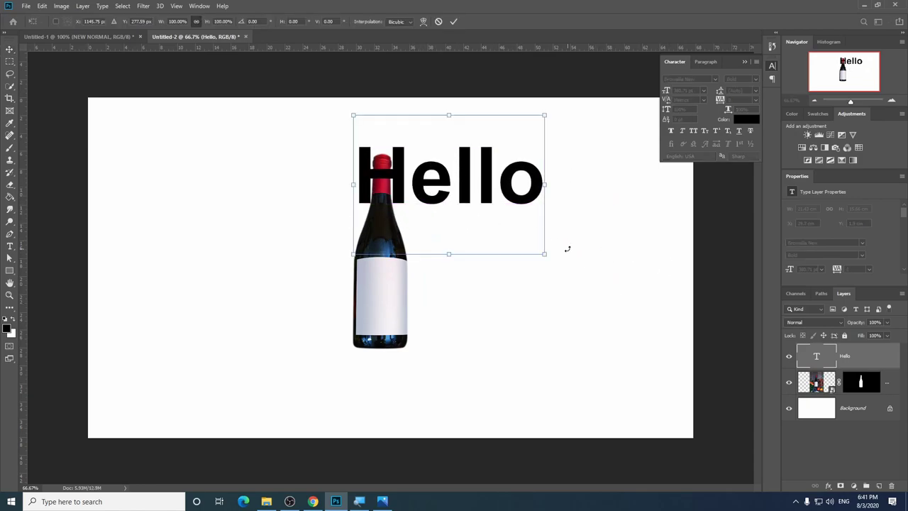
drag(544, 253, 493, 222)
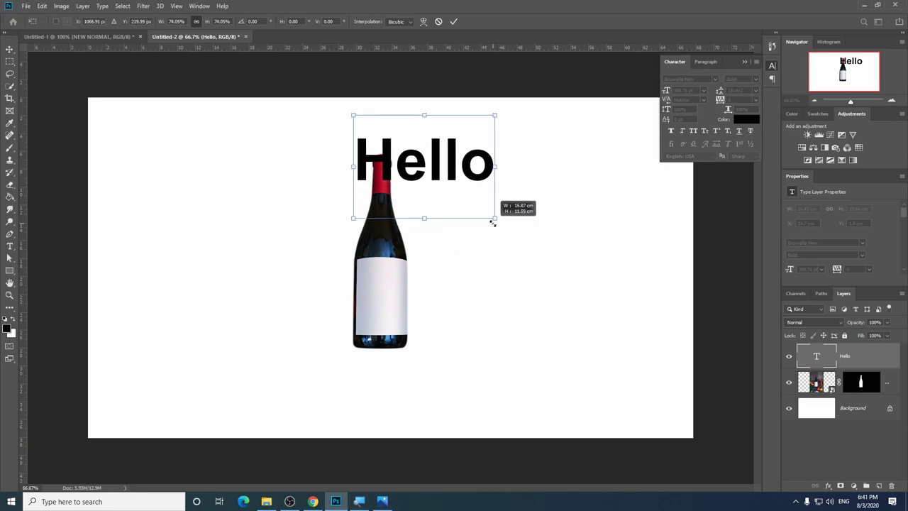
drag(422, 164, 431, 178)
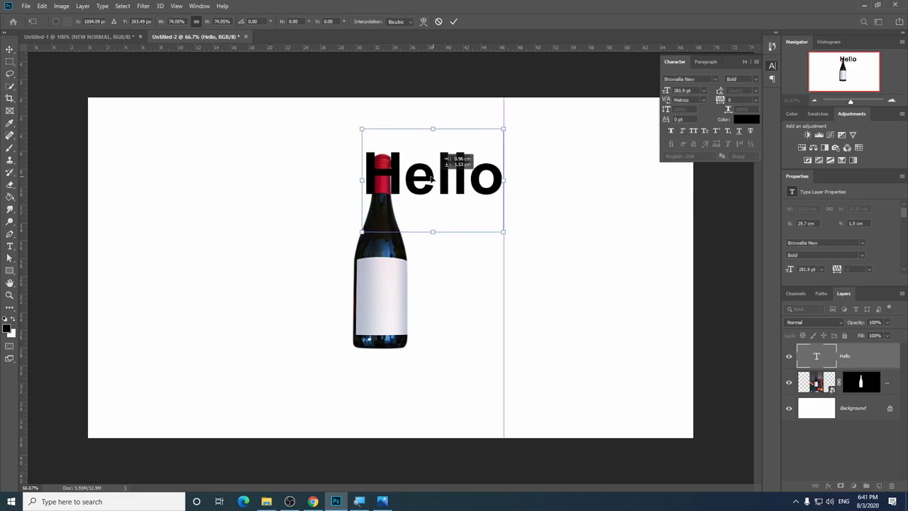
drag(503, 231, 466, 208)
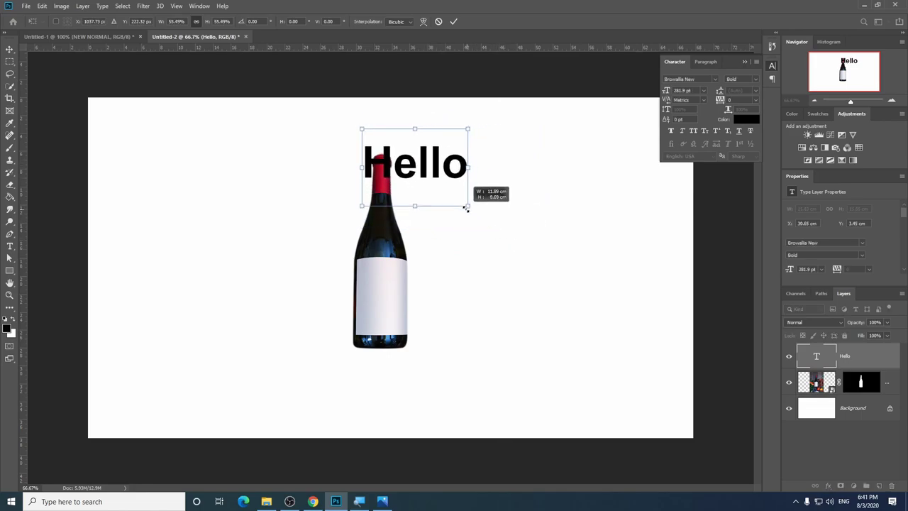
drag(406, 174, 409, 183)
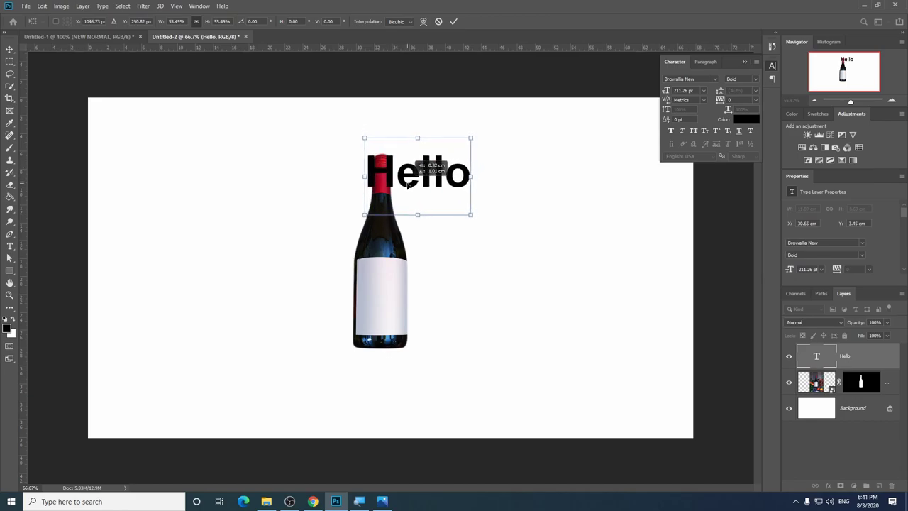
drag(471, 213, 461, 207)
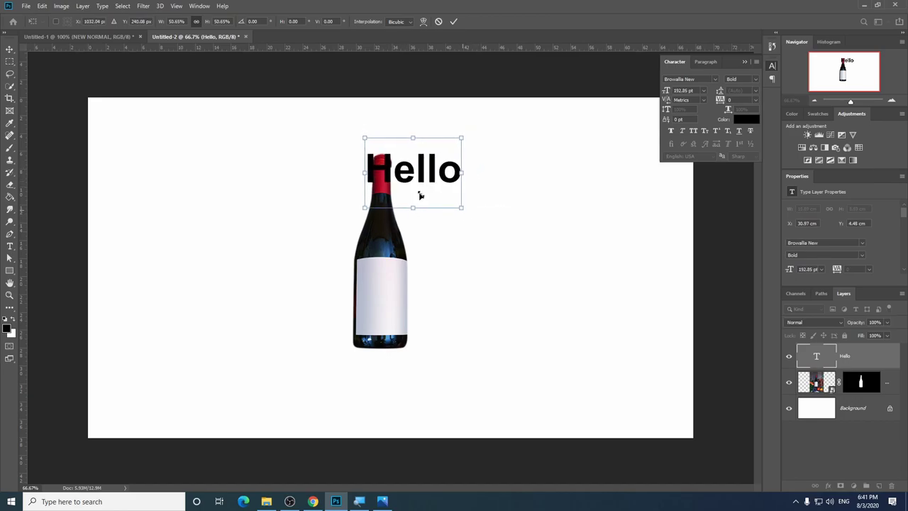
drag(388, 174, 391, 176)
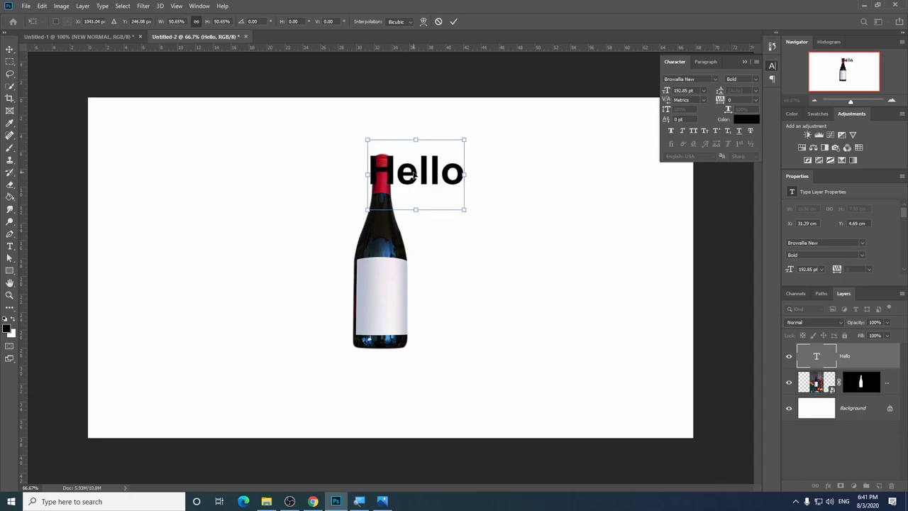
key(Return)
Step: Break the Hello text into stacked lines: H, e, ll and o
key(t)
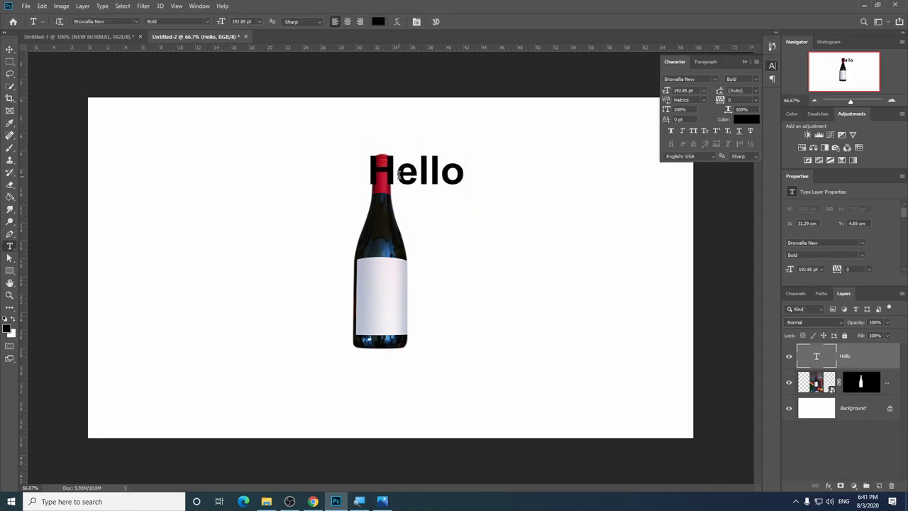
click(397, 174)
key(Return)
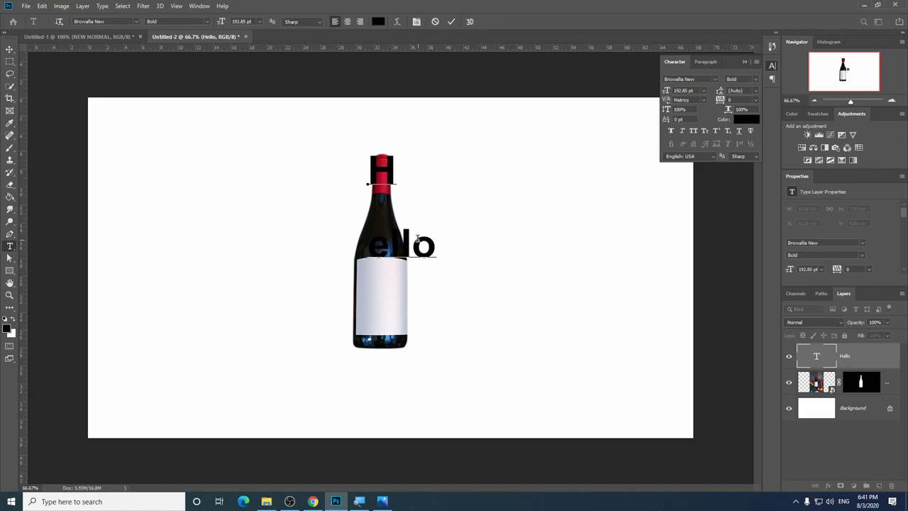
click(391, 242)
key(Return)
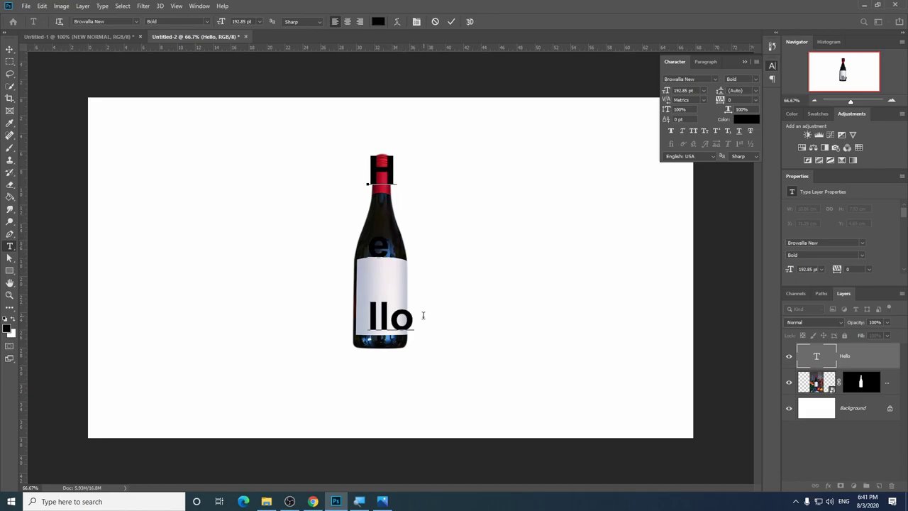
click(395, 315)
key(Return)
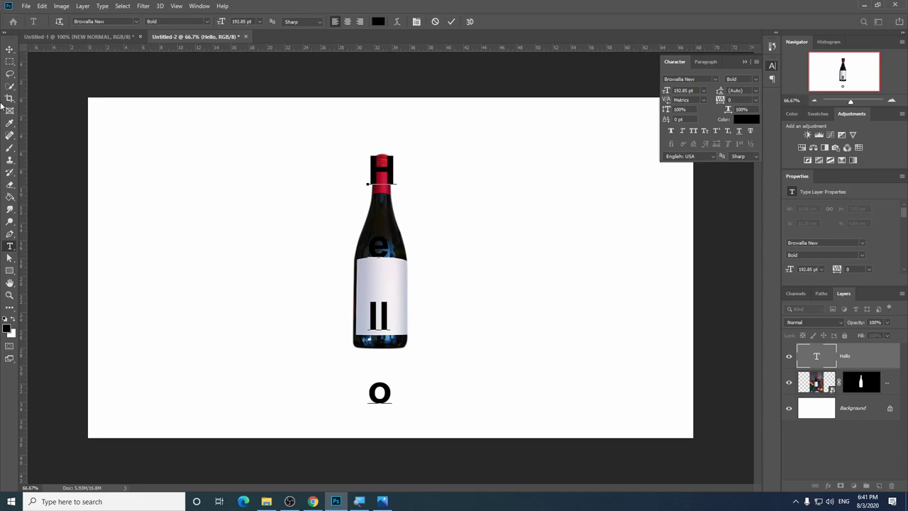
click(9, 49)
Step: Make the text colour red (ff0000)
click(741, 119)
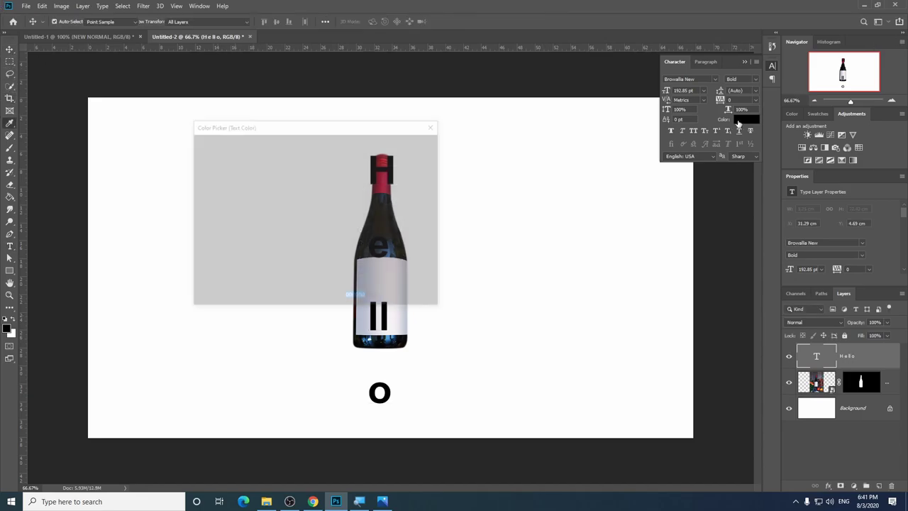
text(ff0000)
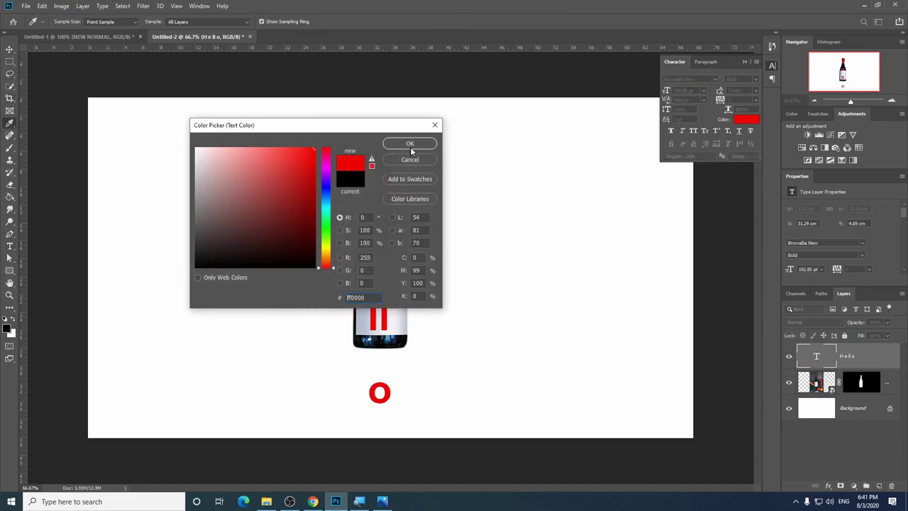
click(409, 144)
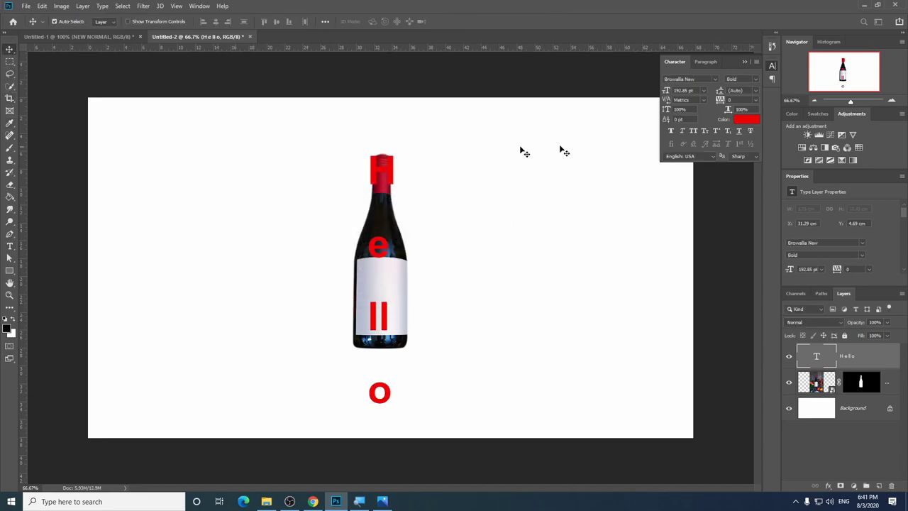
Step: Set the Hello line spacing (leading) to 168 pt
click(757, 92)
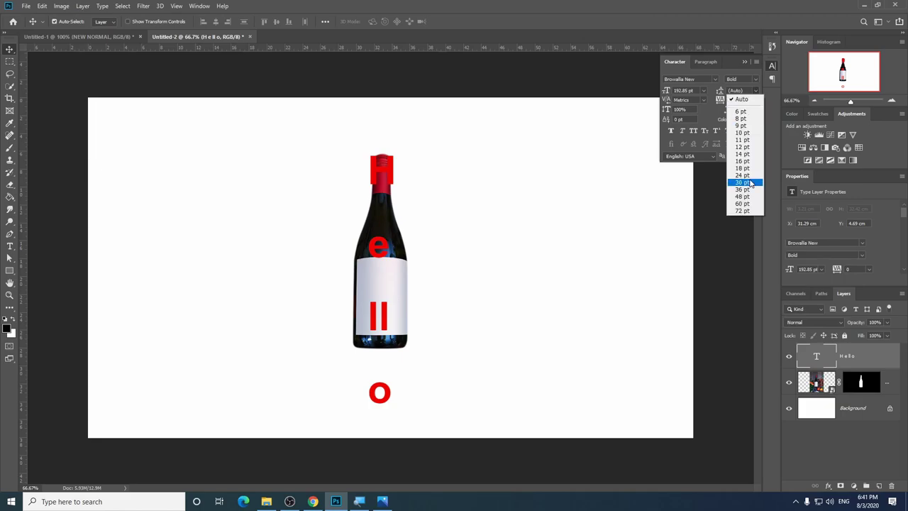
click(749, 211)
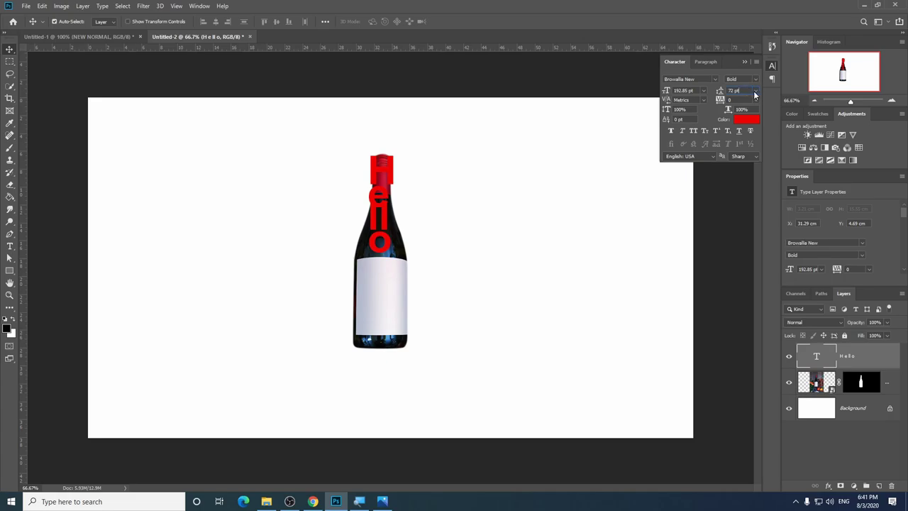
click(755, 91)
click(714, 92)
text(133)
key(Return)
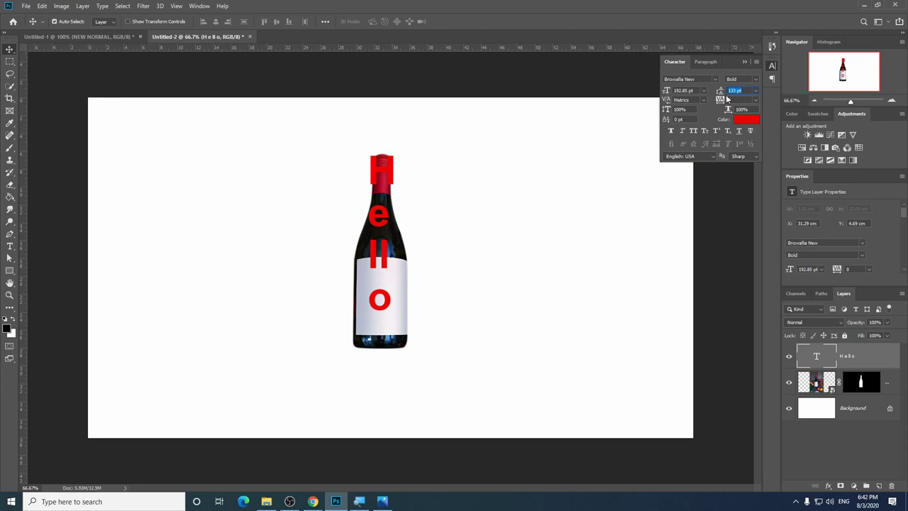
mouse_move(720, 92)
mouse_down()
mouse_move(734, 97)
mouse_move(717, 95)
mouse_up()
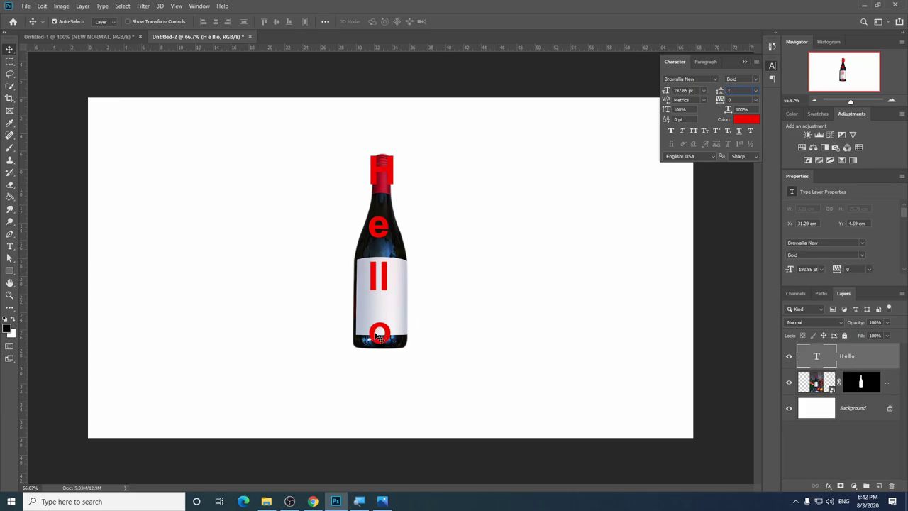
click(378, 336)
key(Return)
Step: Enlarge the o to about 453 pt and centre-align the Hello lines
key(t)
drag(374, 336, 408, 335)
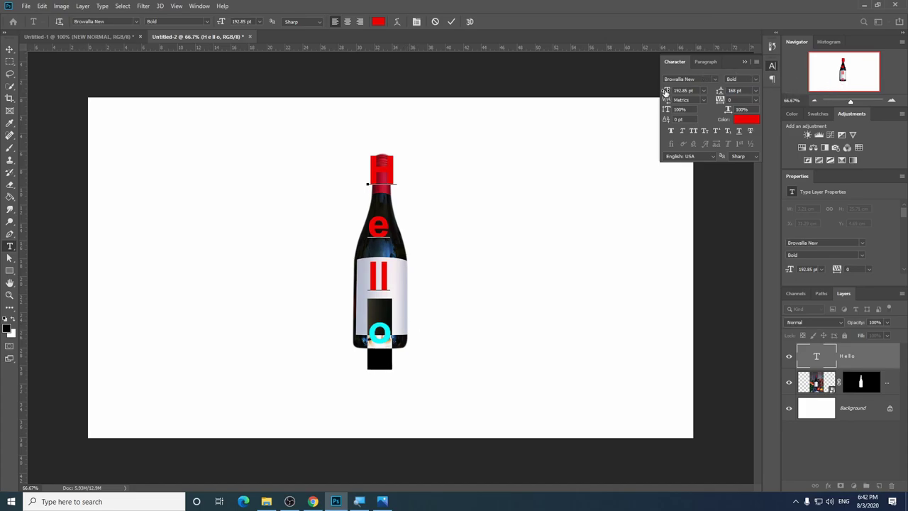
drag(665, 88, 719, 101)
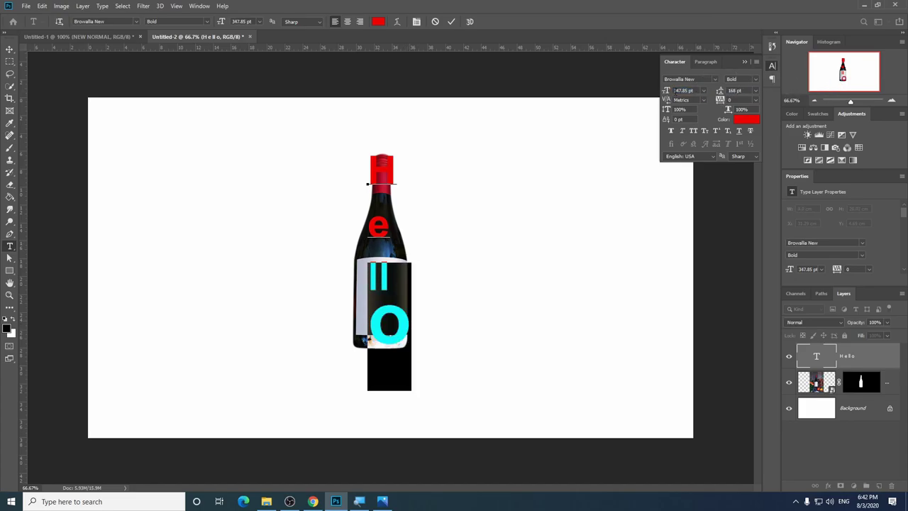
drag(666, 92, 709, 92)
click(706, 62)
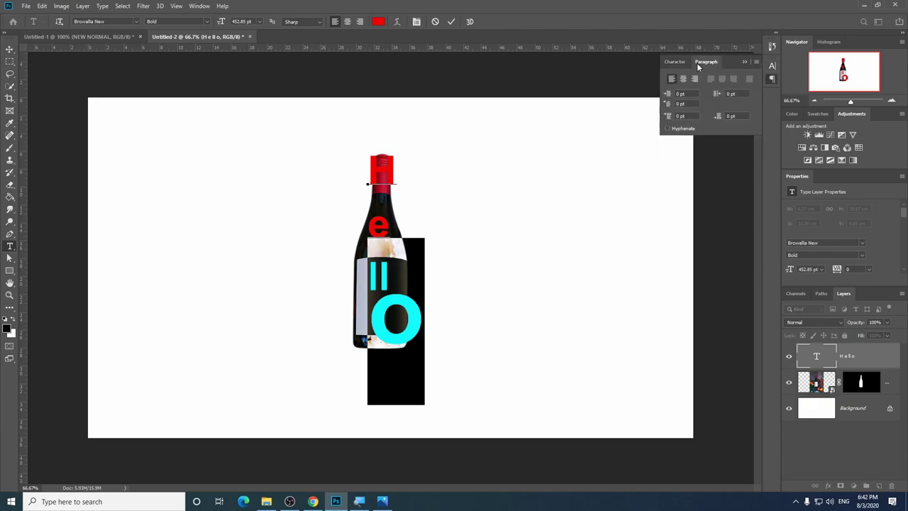
click(10, 48)
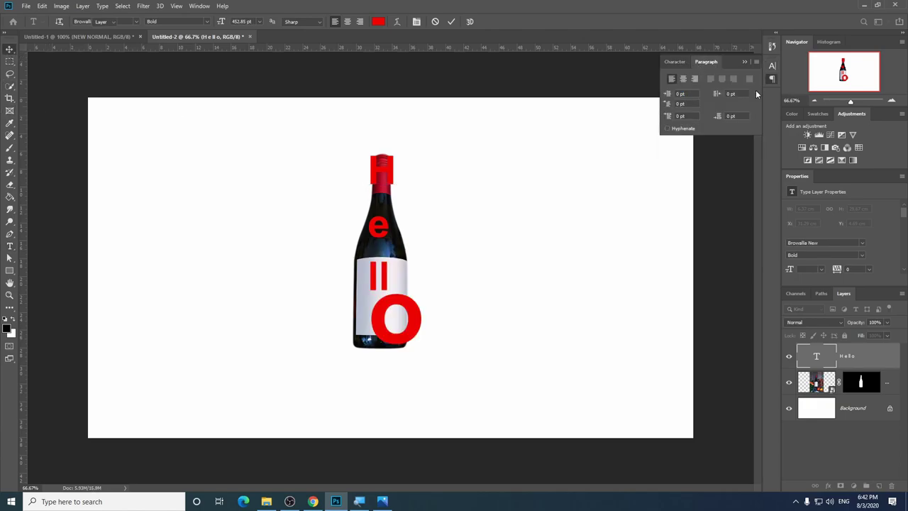
click(682, 78)
Step: Centre the Hello stack on the bottle and scrub the lower letters' font size larger
drag(367, 240, 380, 240)
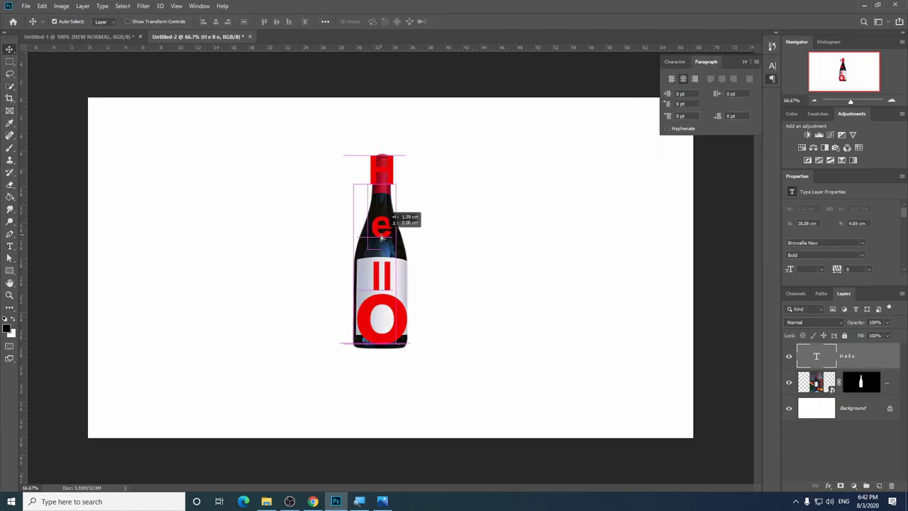
double_click(412, 314)
click(674, 62)
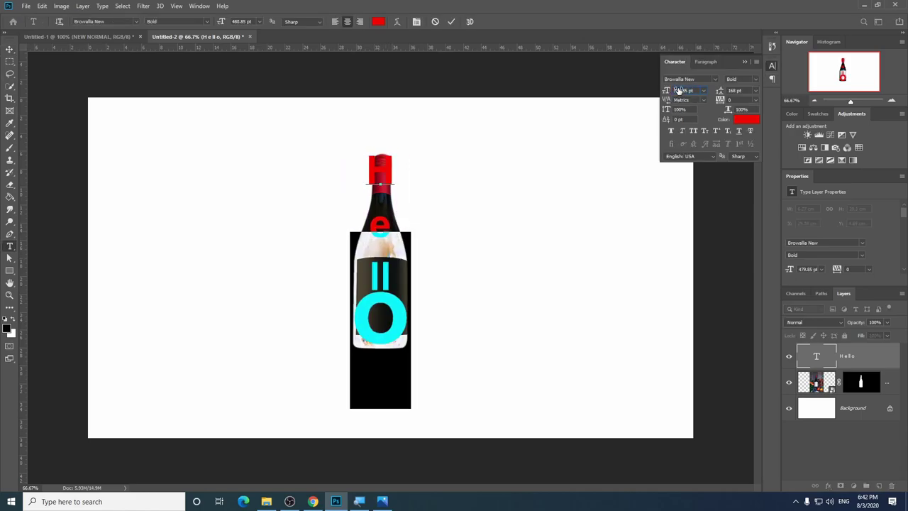
drag(666, 91, 781, 88)
key(ctrl+Return)
key(v)
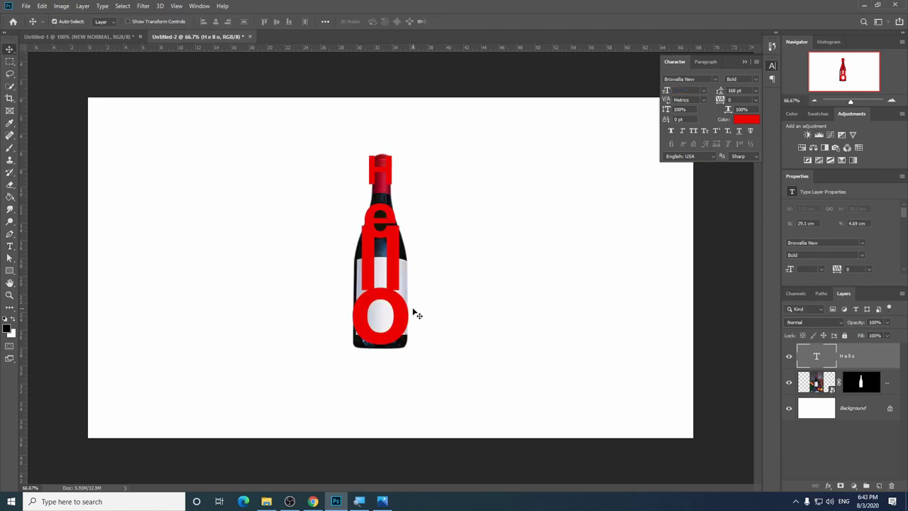
click(869, 386)
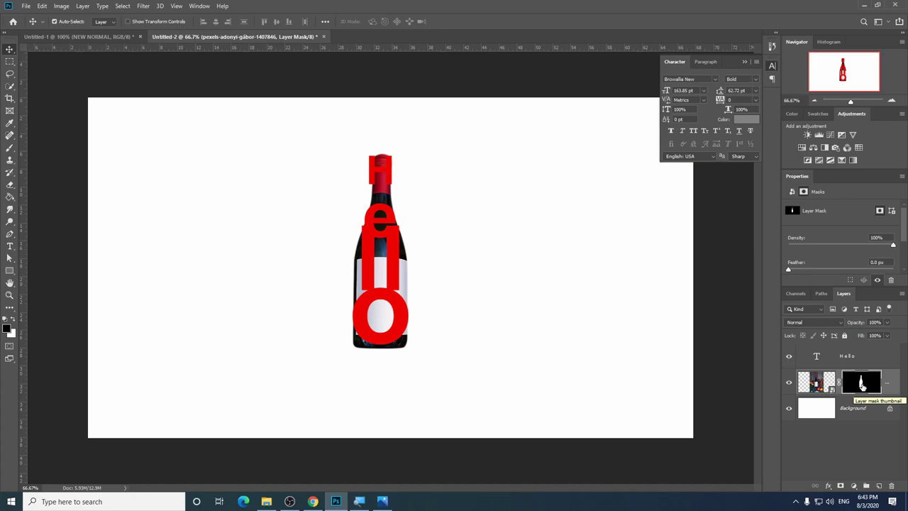
key(ctrl)
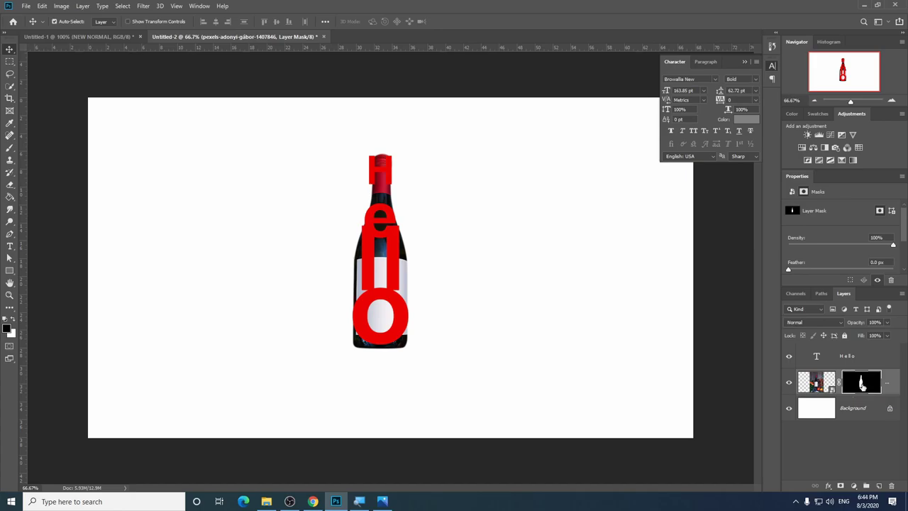
shift+click(864, 388)
shift+click(864, 388)
shift+click(864, 388)
shift+click(864, 388)
key(ctrl+i)
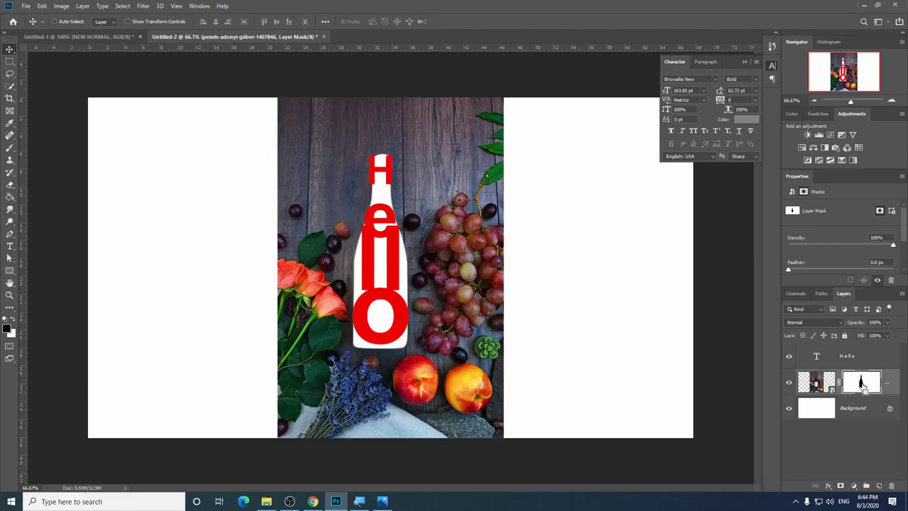
key(ctrl+i)
key(ctrl+i)
key(ctrl+i)
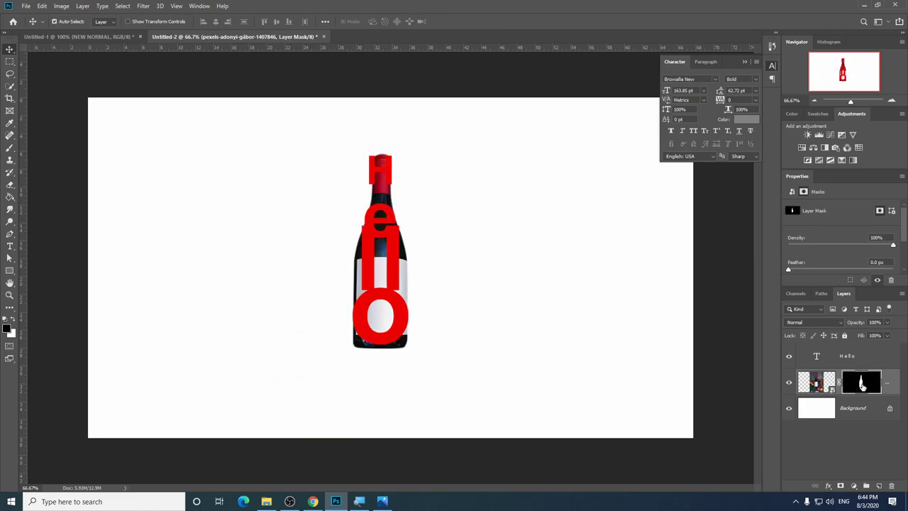
click(852, 360)
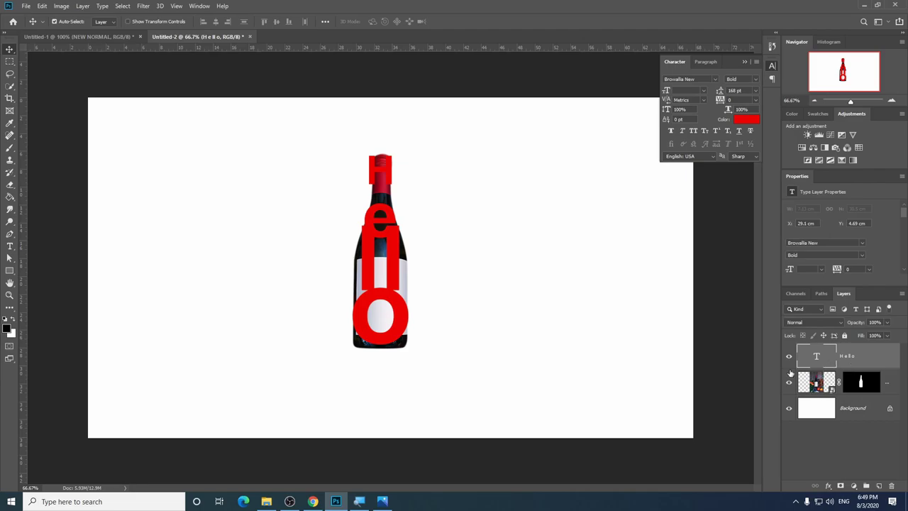
Step: Convert the Hello type layer into an embedded smart object from its layer menu
right_click(815, 361)
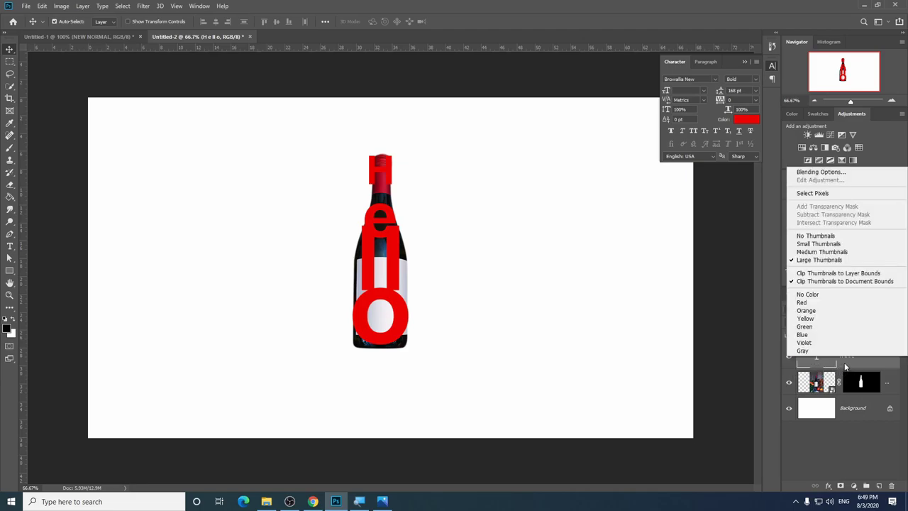
right_click(842, 363)
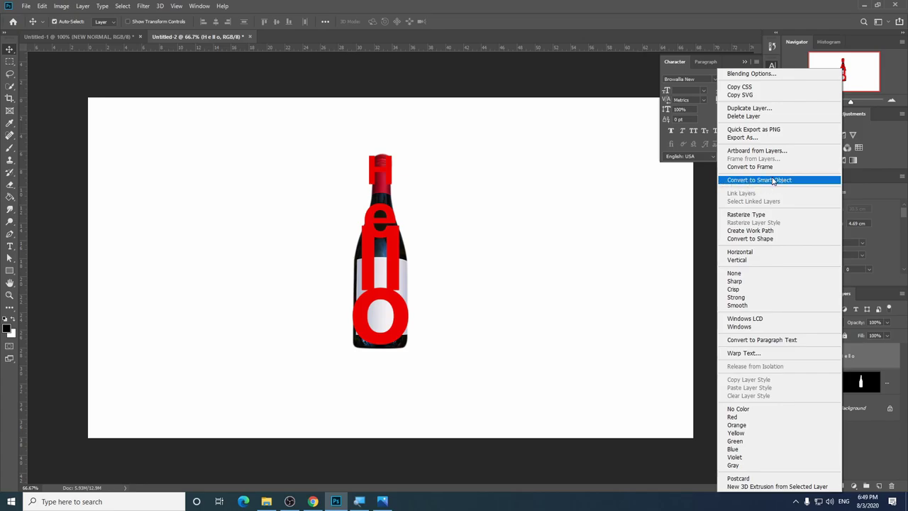
click(856, 452)
right_click(864, 356)
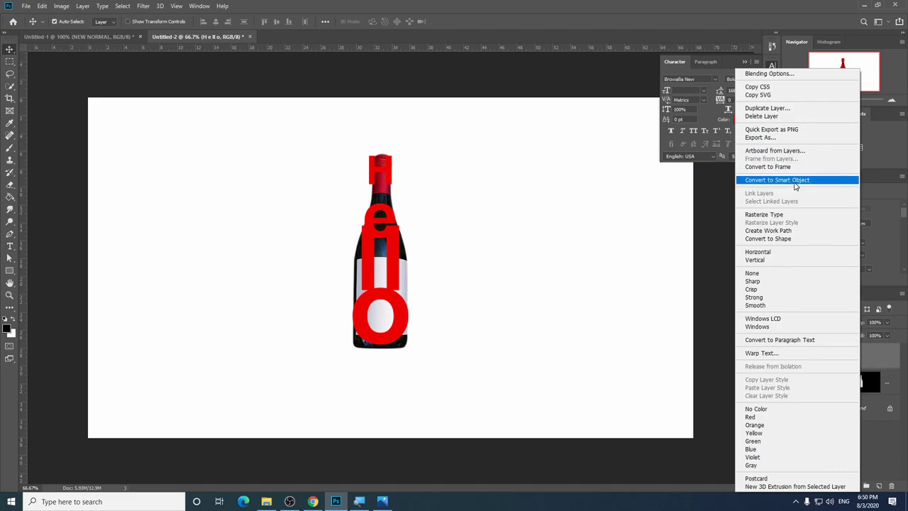
click(795, 182)
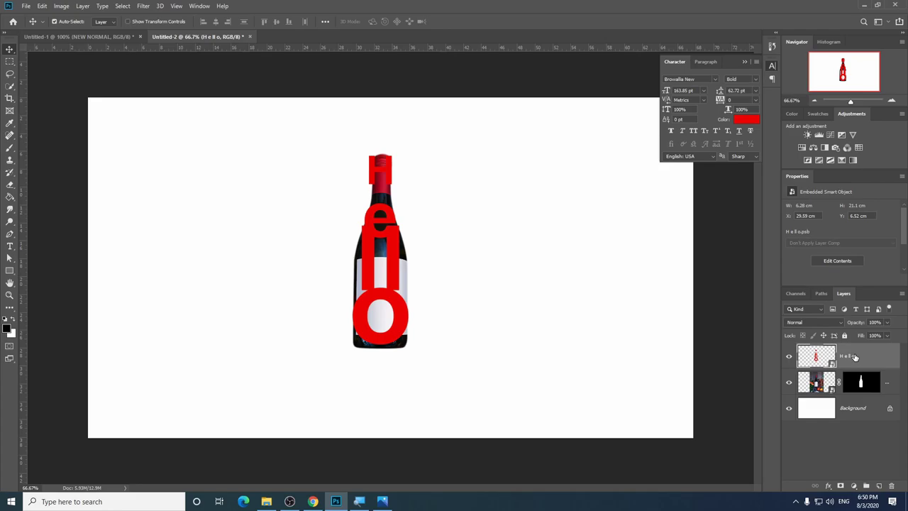
key(ctrl)
key(ctrl+z)
right_click(853, 352)
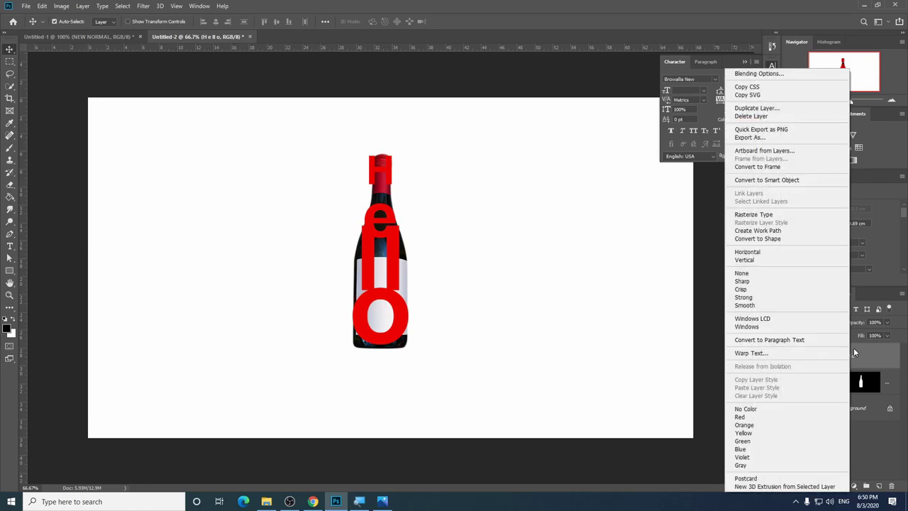
click(823, 180)
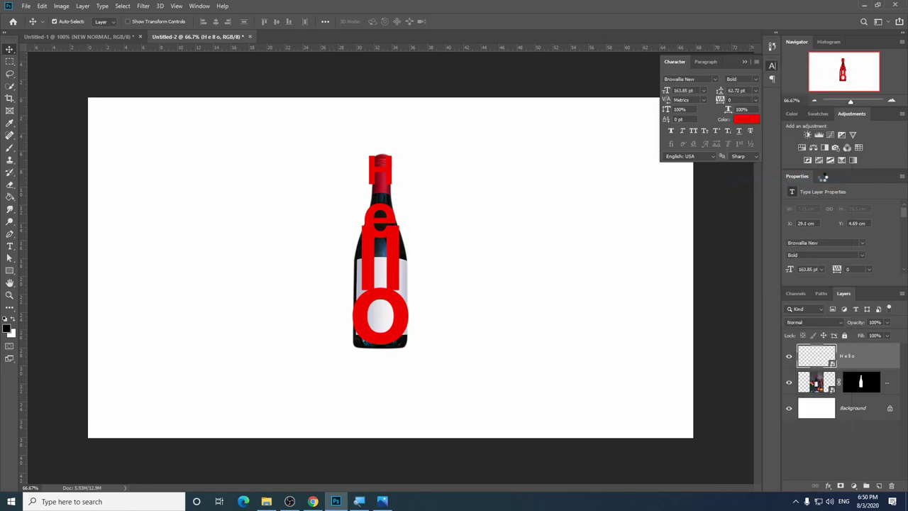
Step: Create a clipping mask of Hello onto the bottle layer, then hide the bottle to check it
right_click(852, 354)
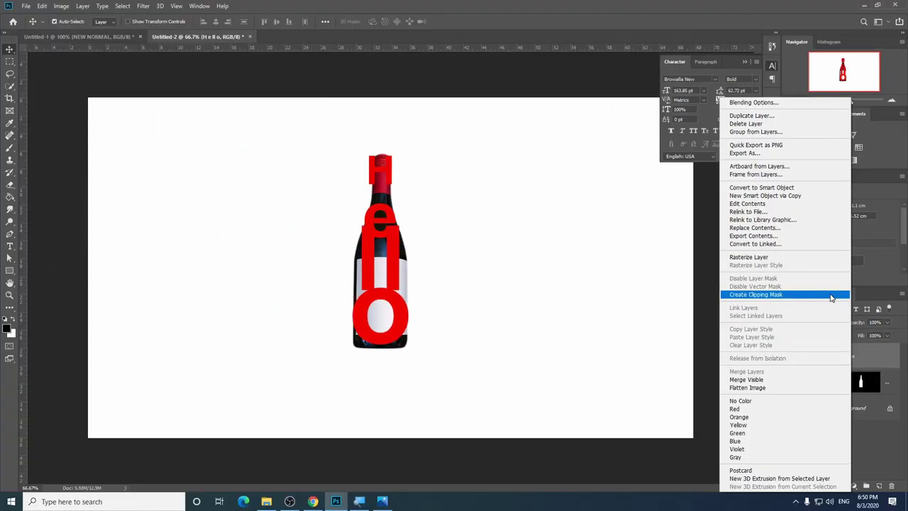
click(830, 294)
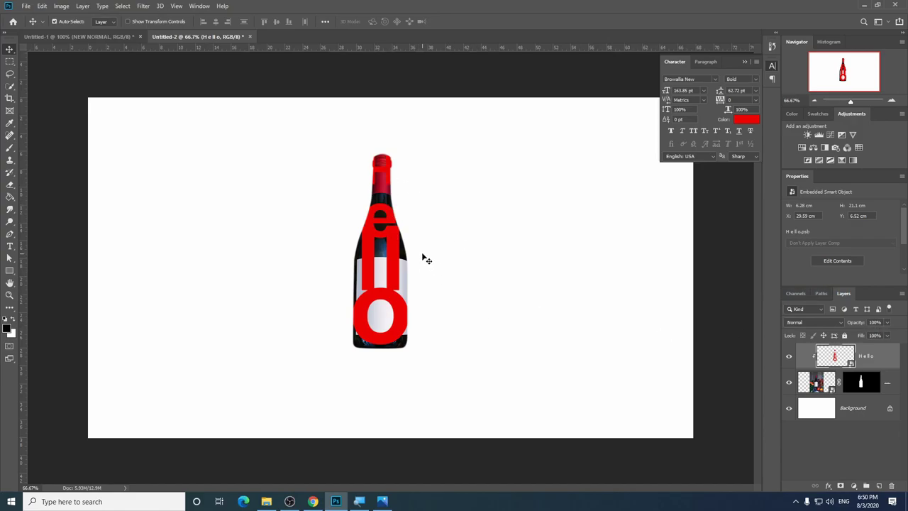
click(789, 383)
click(789, 383)
drag(394, 256, 381, 254)
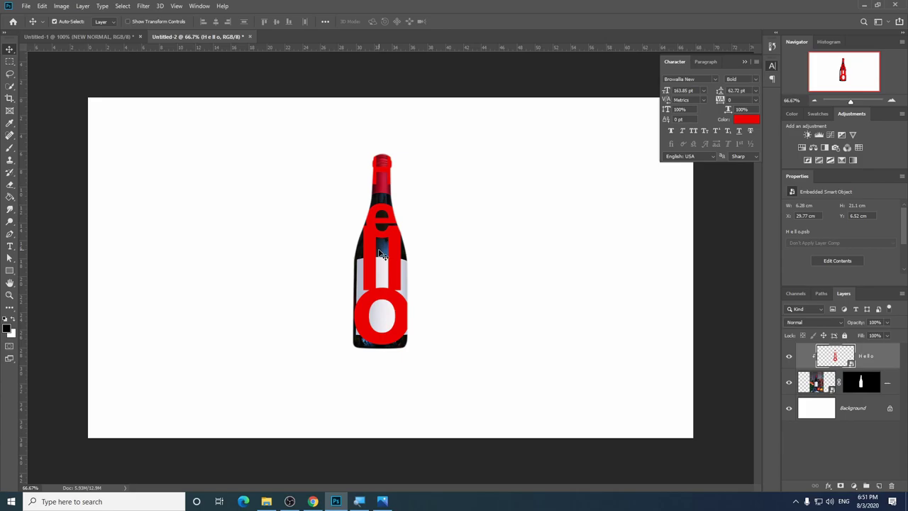
click(381, 254)
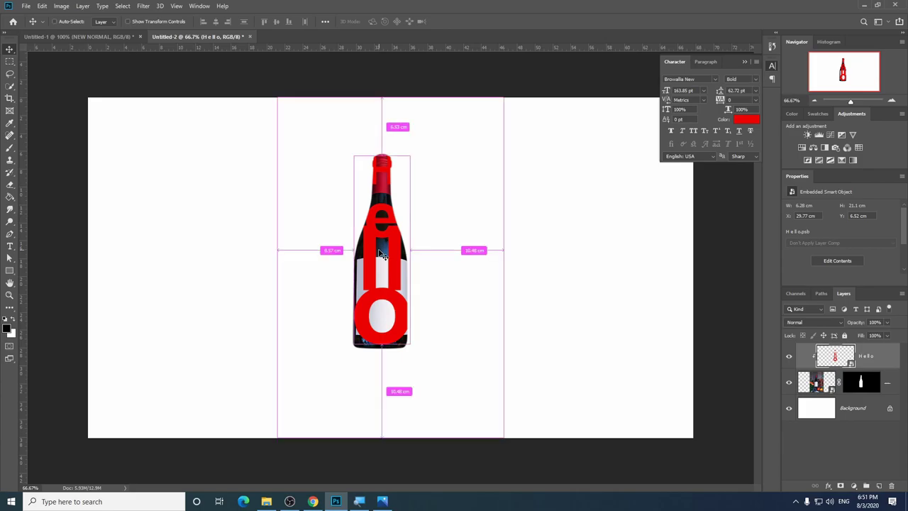
click(381, 254)
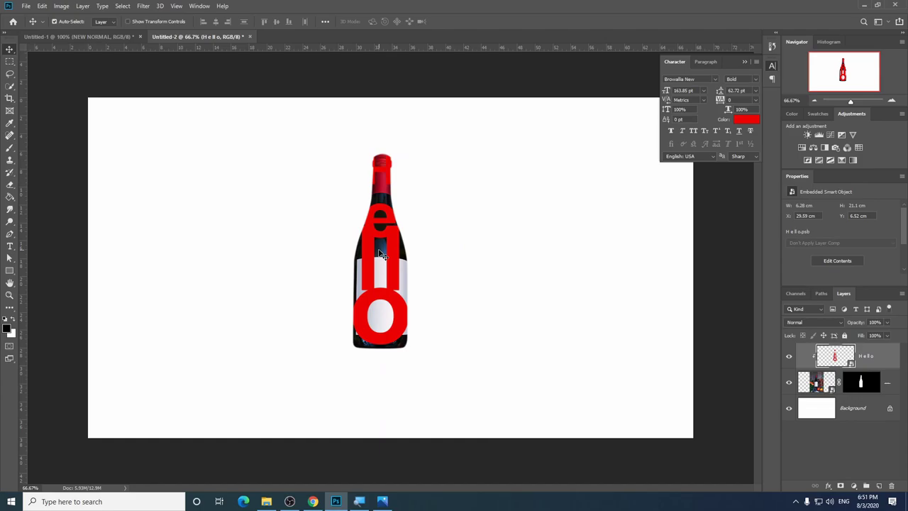
click(381, 254)
click(381, 254)
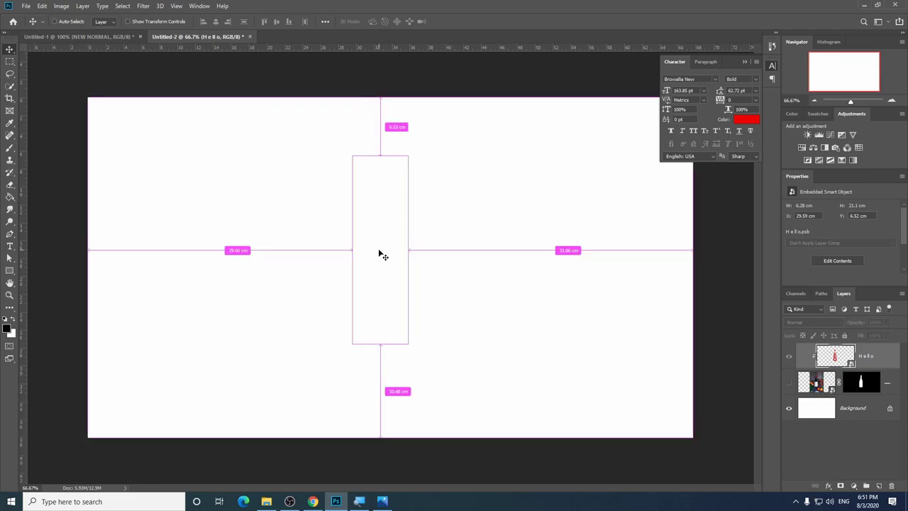
drag(823, 350, 831, 374)
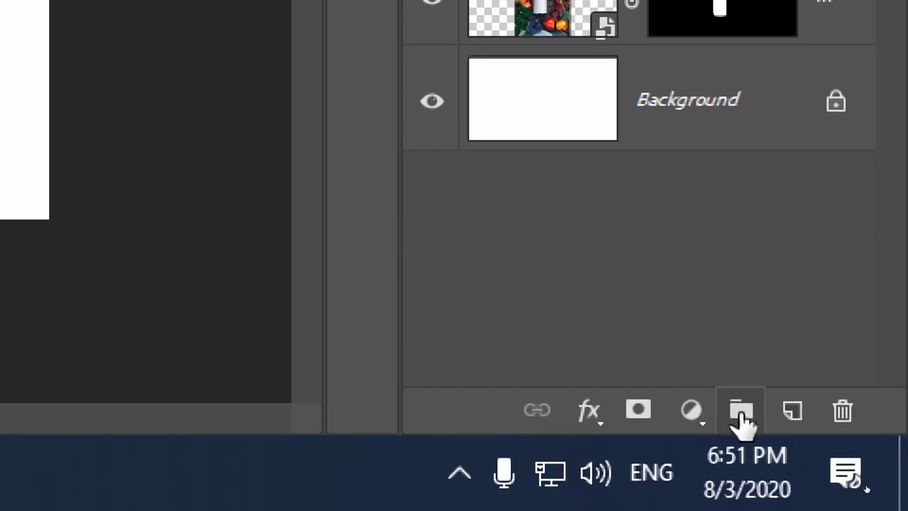
Step: Group the selected Hello and bottle layers into Group 1
click(740, 419)
click(746, 420)
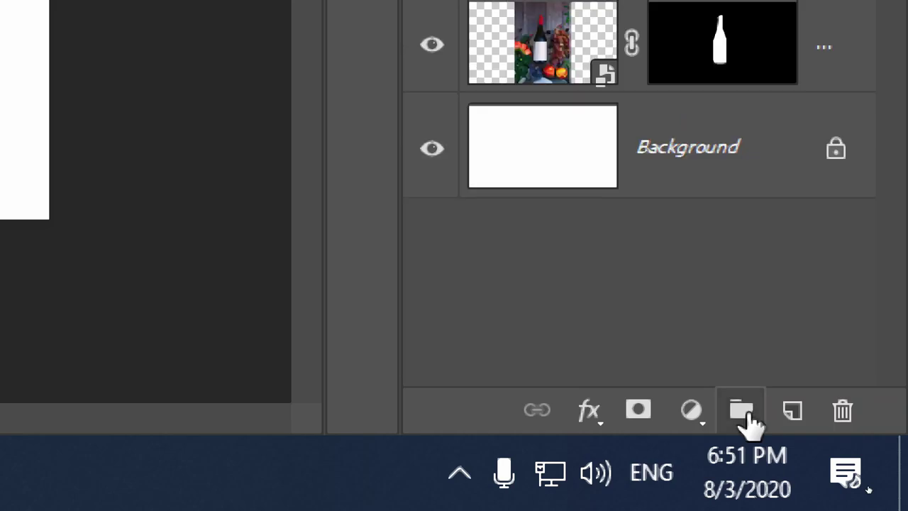
click(746, 418)
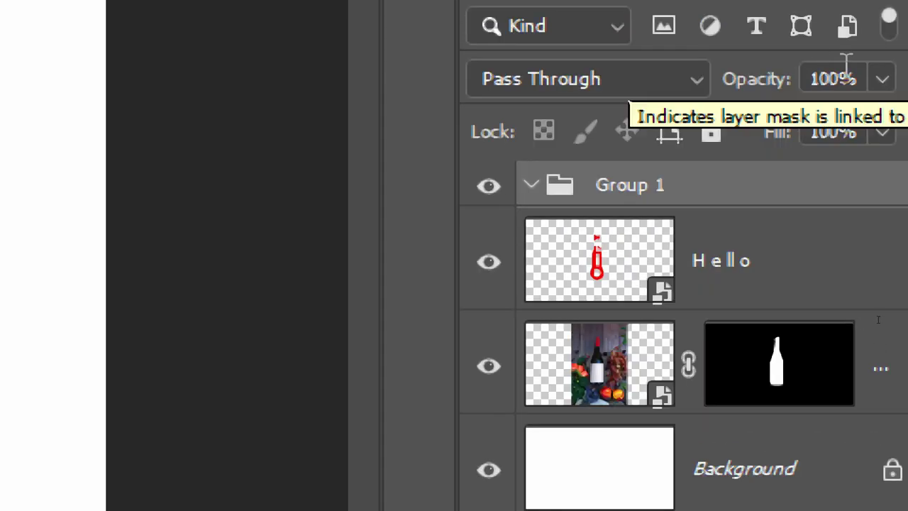
Step: Unlink the bottle mask from the photo thumbnail
click(689, 367)
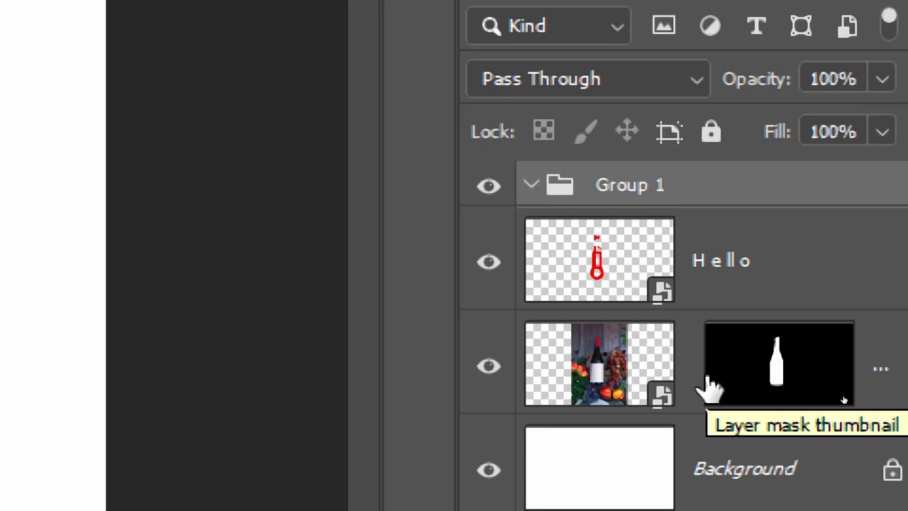
click(688, 368)
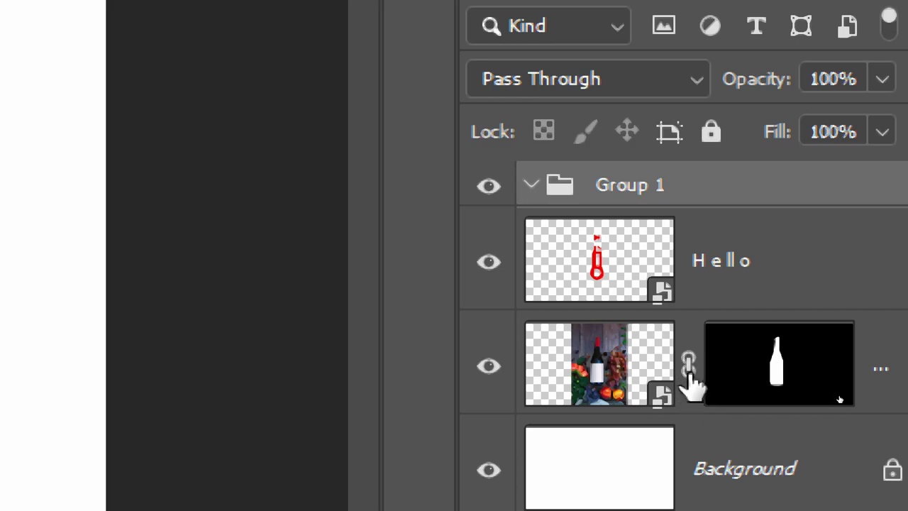
click(689, 371)
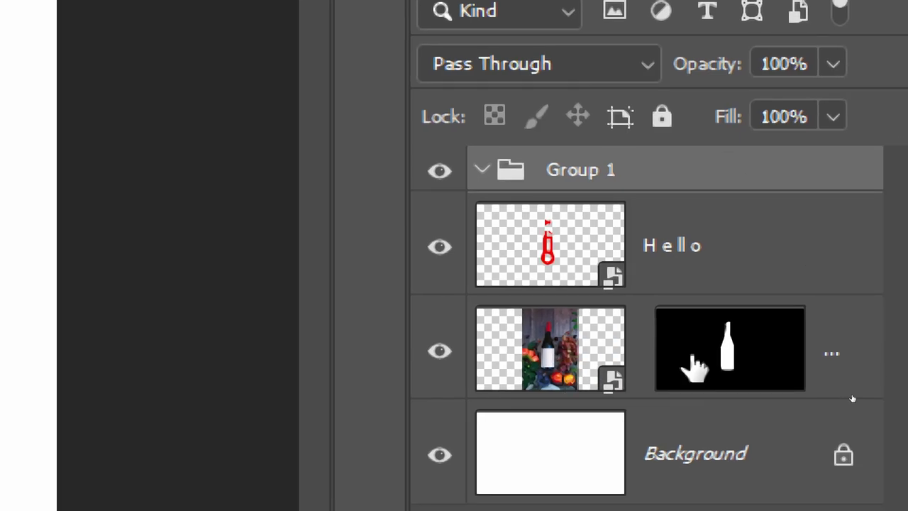
Step: Unlink the bottle mask and drag it from the pexels layer onto Group 1
click(749, 358)
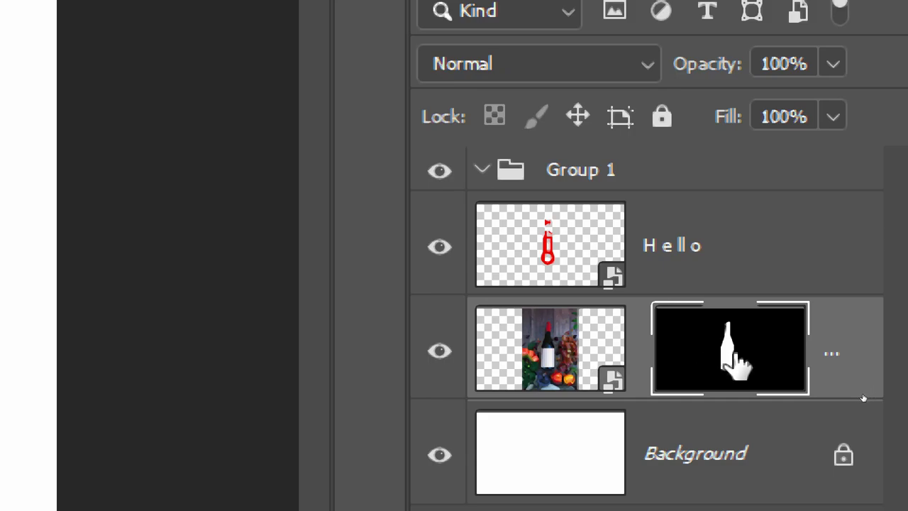
drag(736, 361, 731, 172)
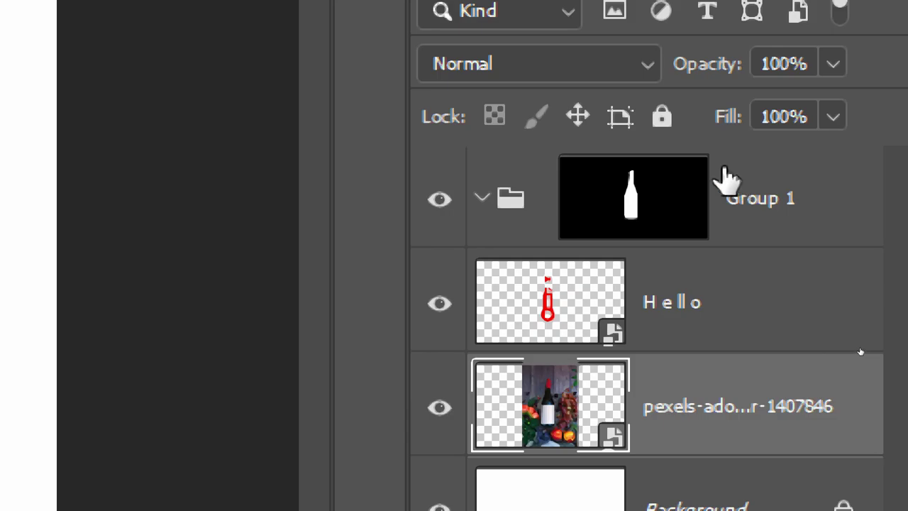
key(ctrl+z)
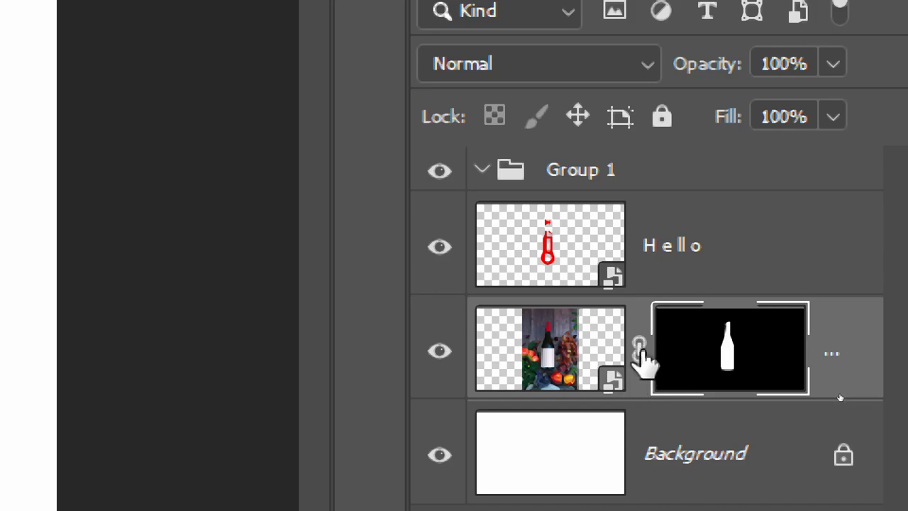
click(640, 347)
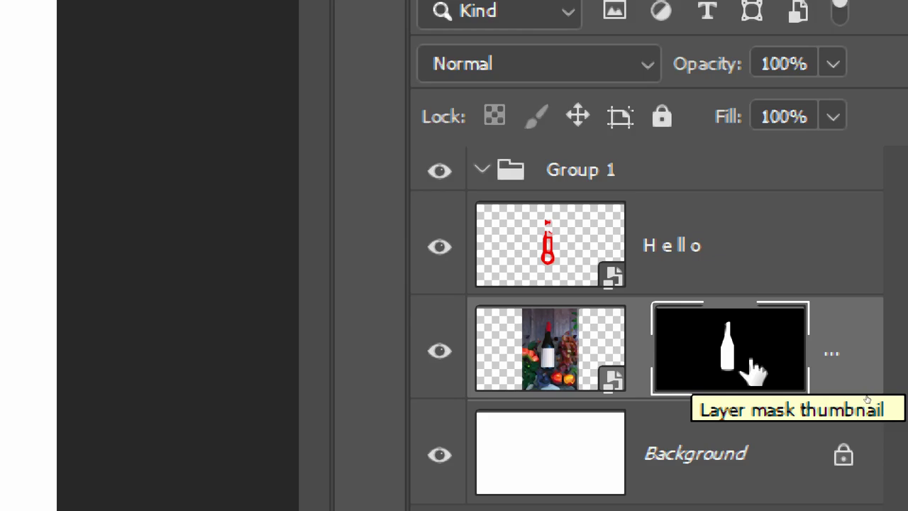
mouse_move(768, 369)
mouse_down()
mouse_move(761, 173)
mouse_move(762, 185)
mouse_up()
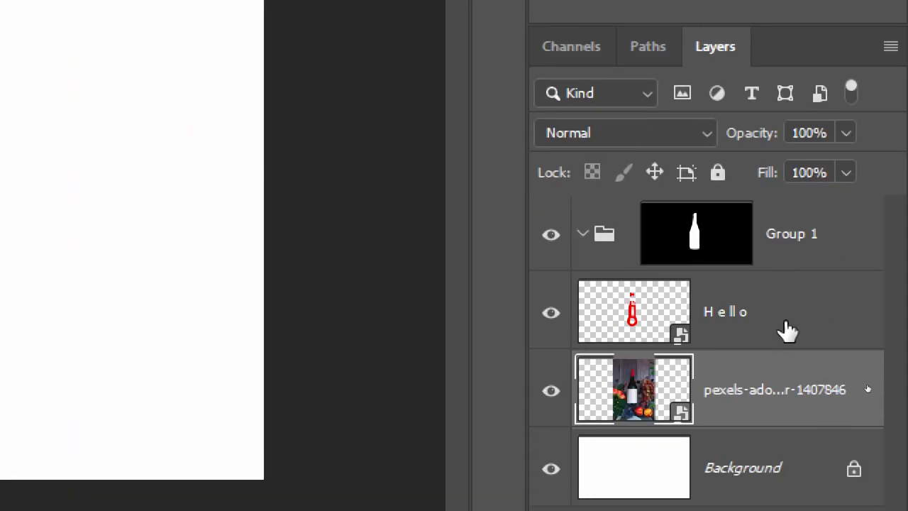
Step: Move the Hello and pexels photo layers together into Group 1
click(783, 332)
shift+click(764, 397)
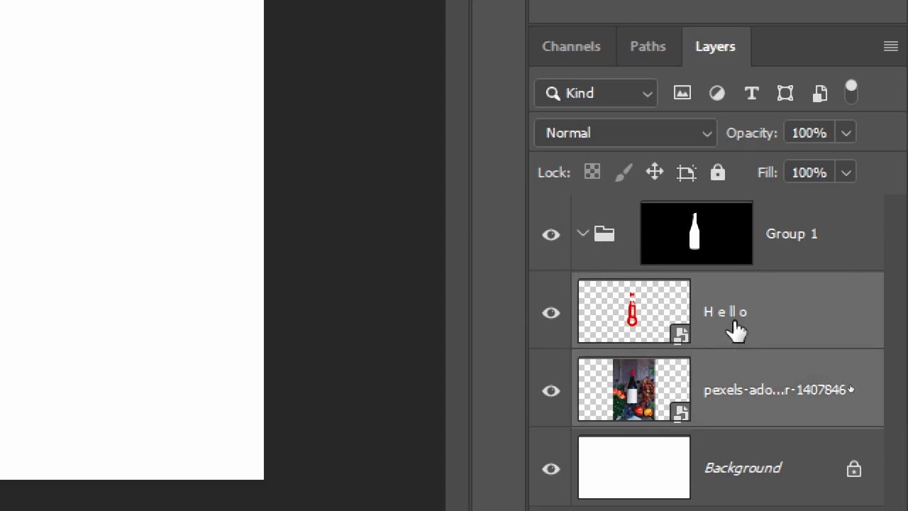
click(775, 340)
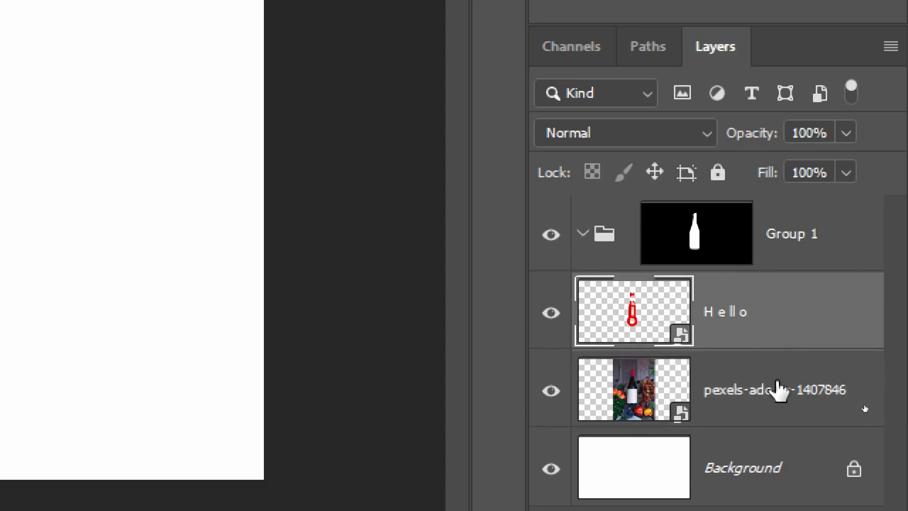
shift+click(778, 383)
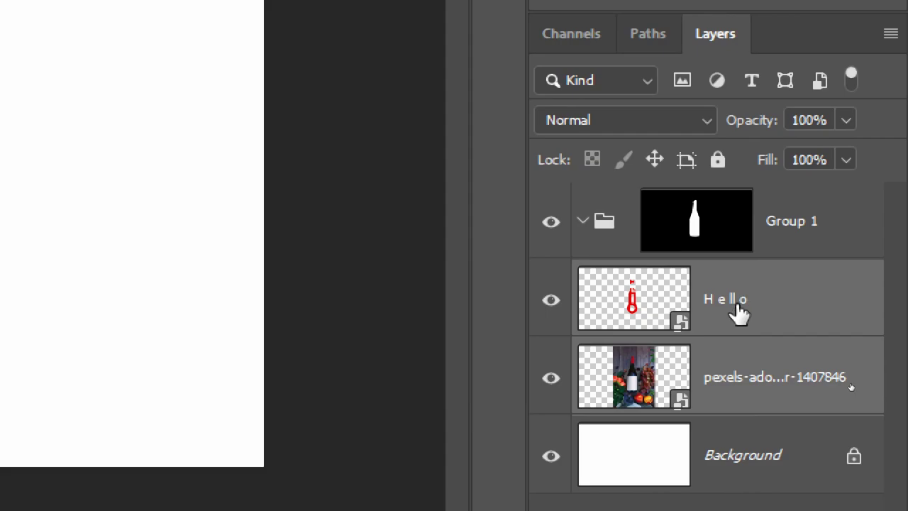
drag(743, 312, 750, 243)
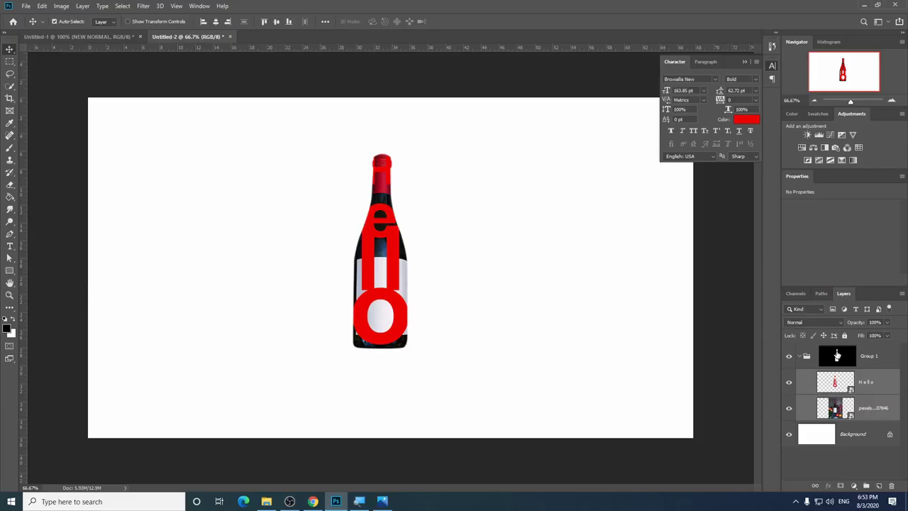
Step: Nudge the Hello text slightly down, then hide Hello and reposition the bottle photo
click(789, 409)
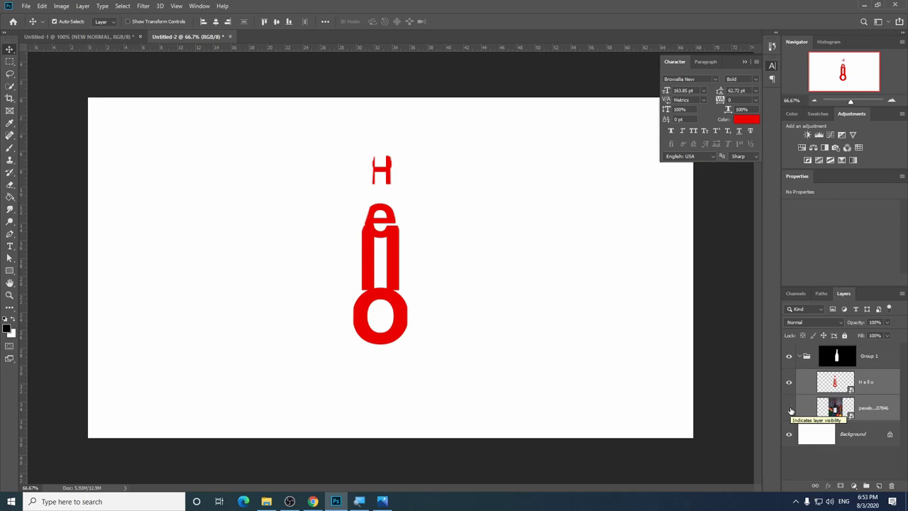
click(859, 388)
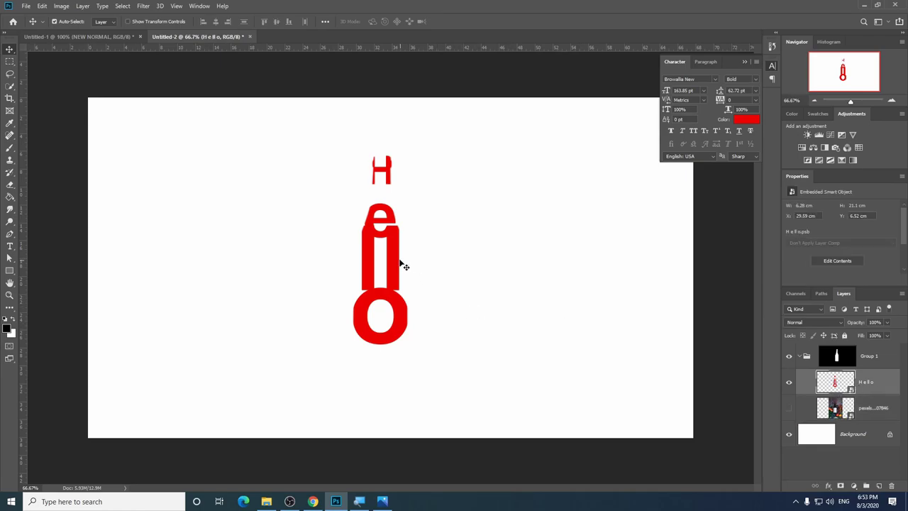
mouse_move(400, 259)
mouse_down()
mouse_move(408, 268)
mouse_move(385, 274)
mouse_move(429, 264)
mouse_move(396, 262)
mouse_up()
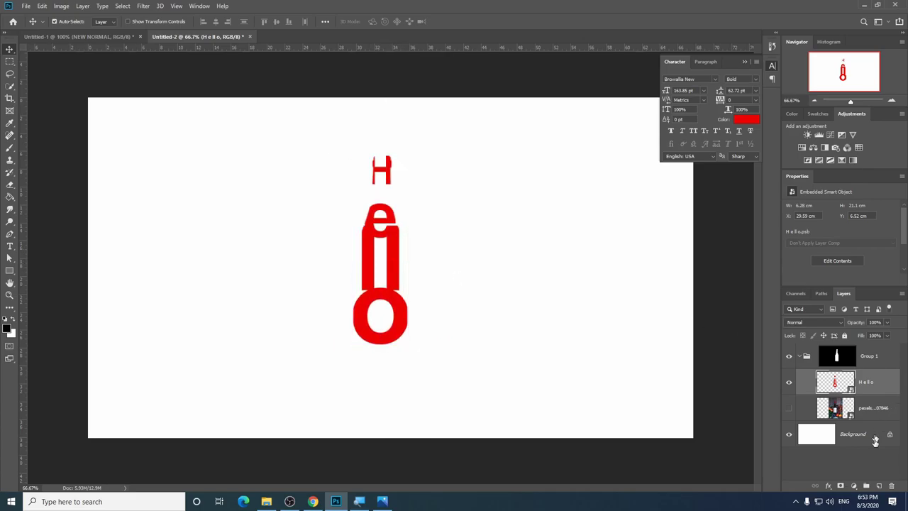
click(789, 407)
click(867, 408)
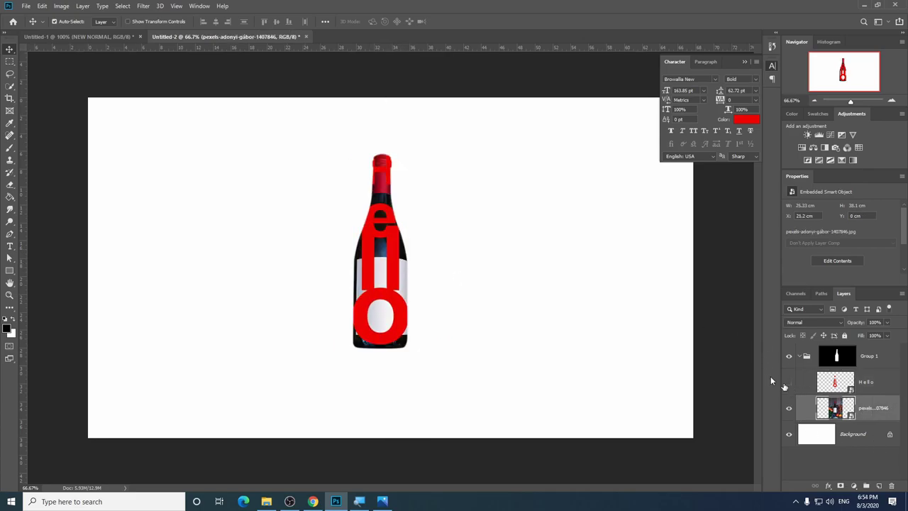
click(789, 381)
mouse_move(380, 274)
mouse_down()
mouse_move(369, 260)
mouse_move(396, 284)
mouse_move(422, 262)
mouse_move(371, 281)
mouse_move(387, 273)
mouse_up()
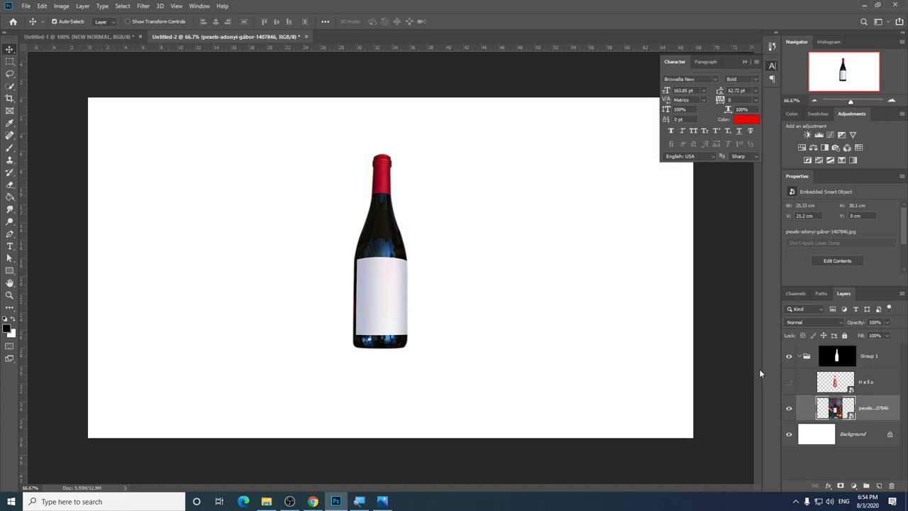
Step: Expand Group 1, show Hello, and move the bottle mask onto the pexels photo, linked
click(801, 357)
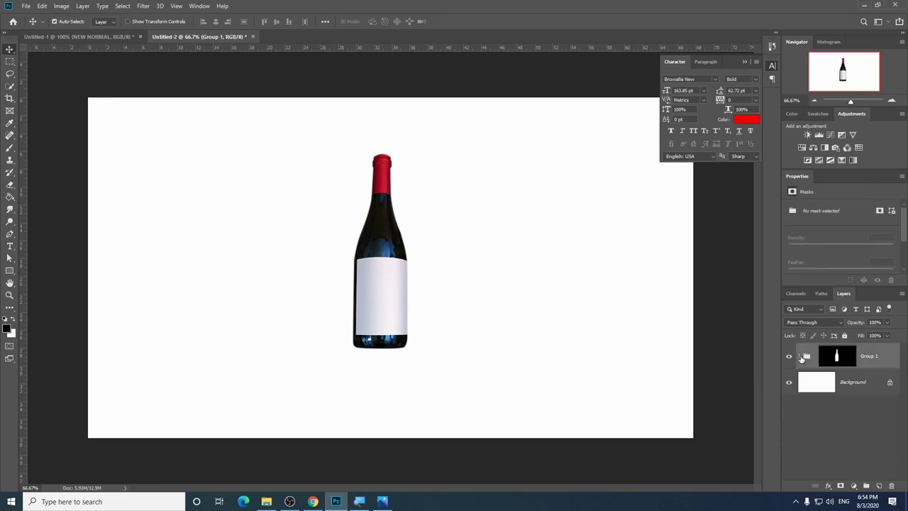
click(801, 357)
click(800, 357)
click(800, 356)
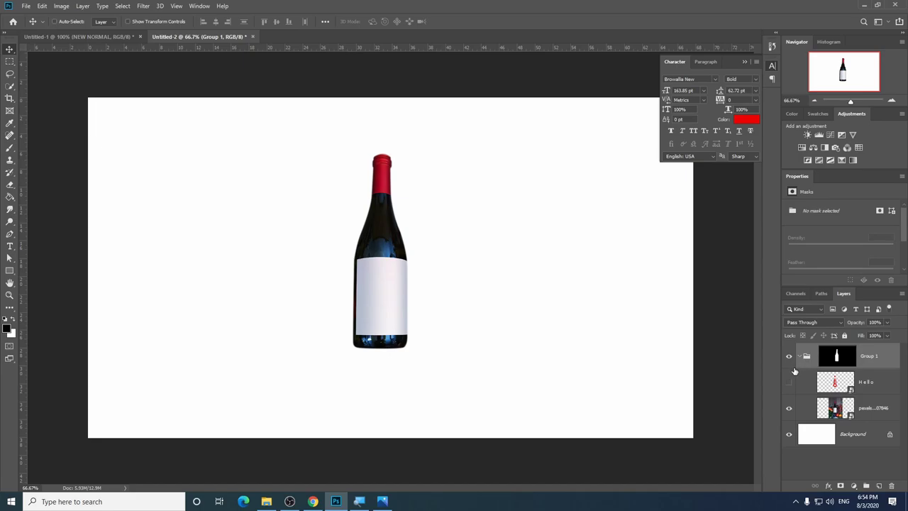
click(788, 381)
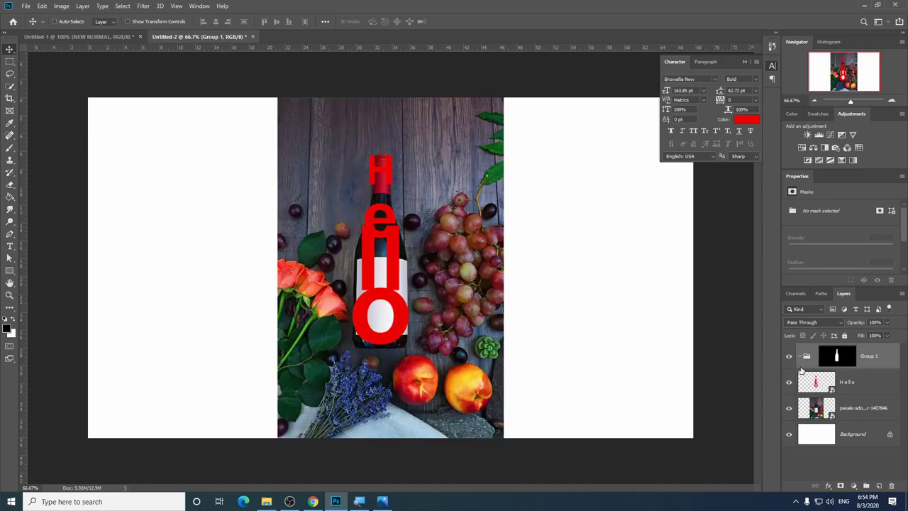
drag(837, 355, 841, 408)
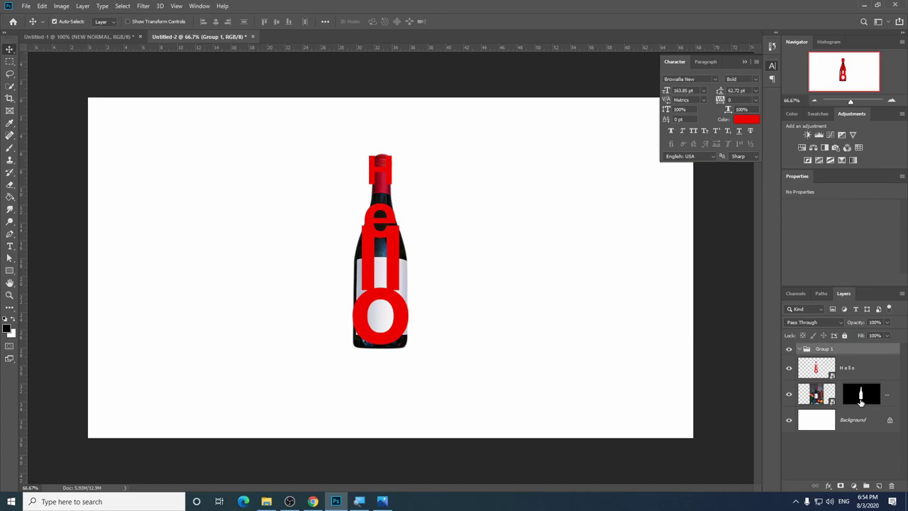
click(839, 394)
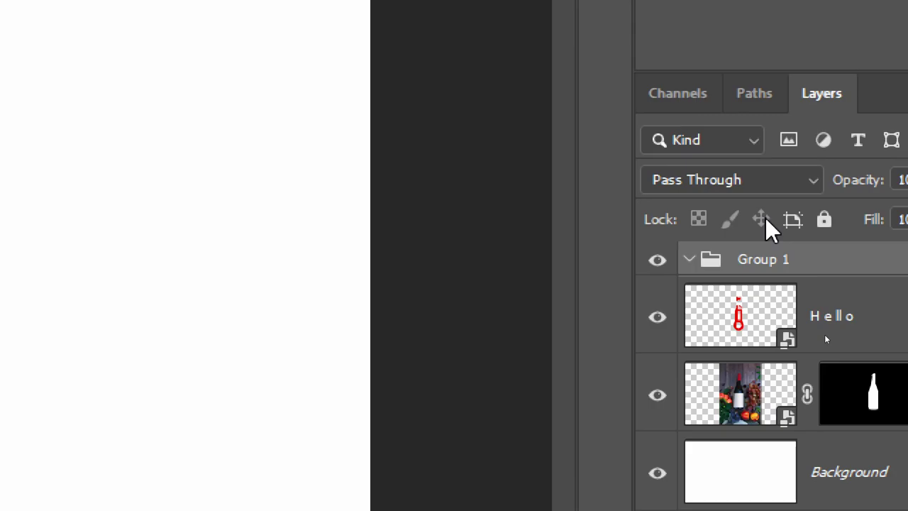
key(ctrl+minus)
key(ctrl+minus)
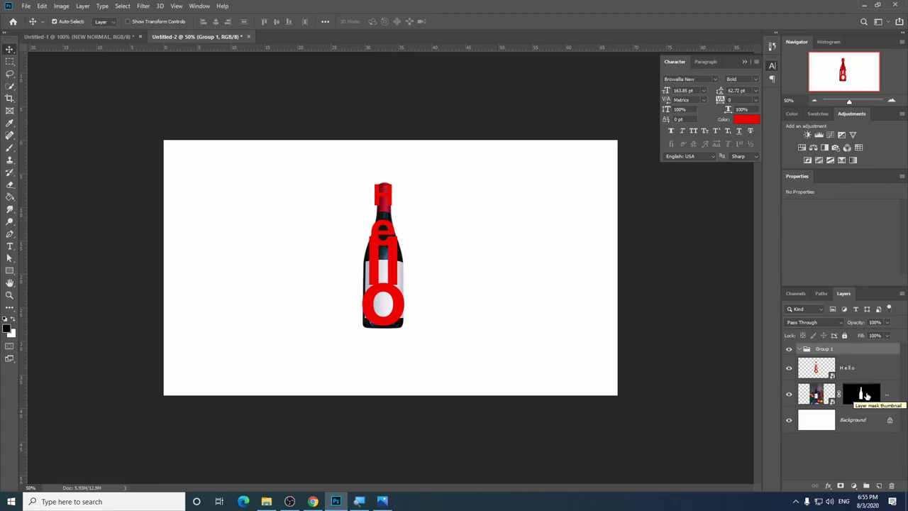
Step: Load the bottle-shaped selection from the pexels layer's mask, zooming in and out to check it
ctrl+click(866, 398)
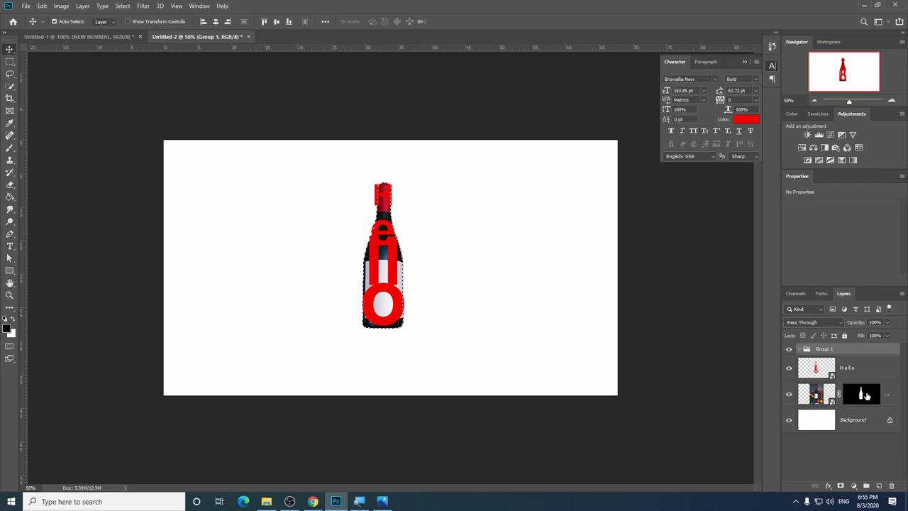
ctrl+click(814, 394)
ctrl+click(863, 398)
key(ctrl+plus)
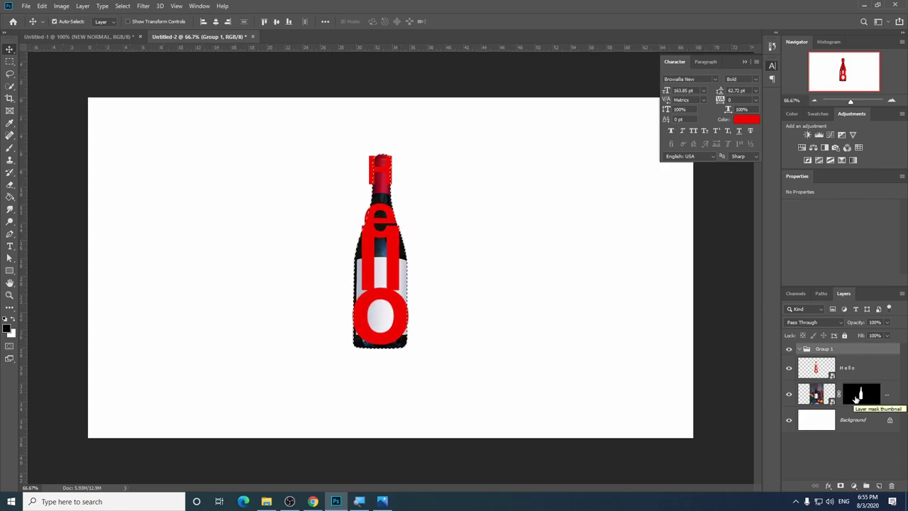
key(ctrl+d)
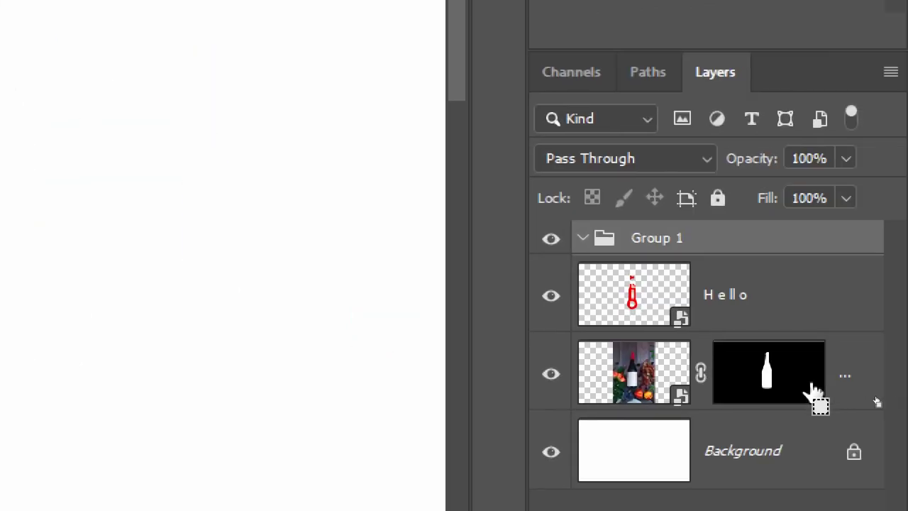
drag(812, 390, 764, 382)
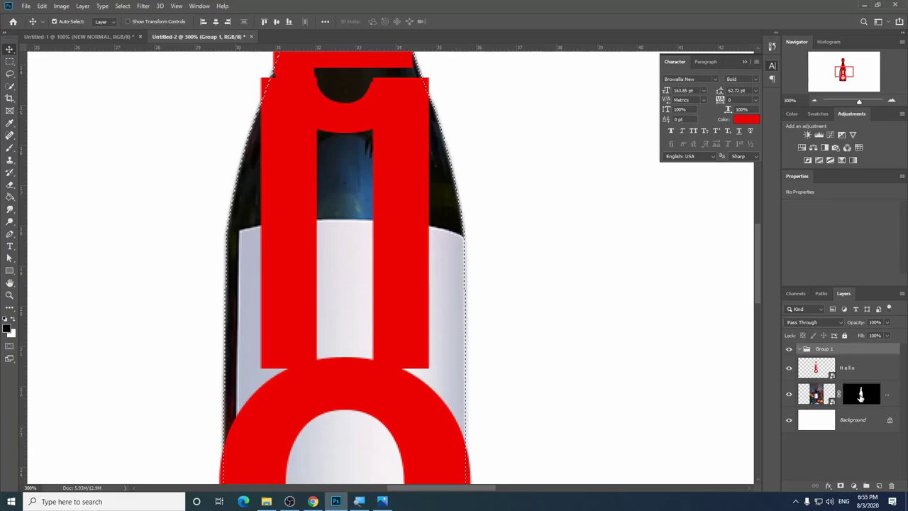
key(ctrl+1)
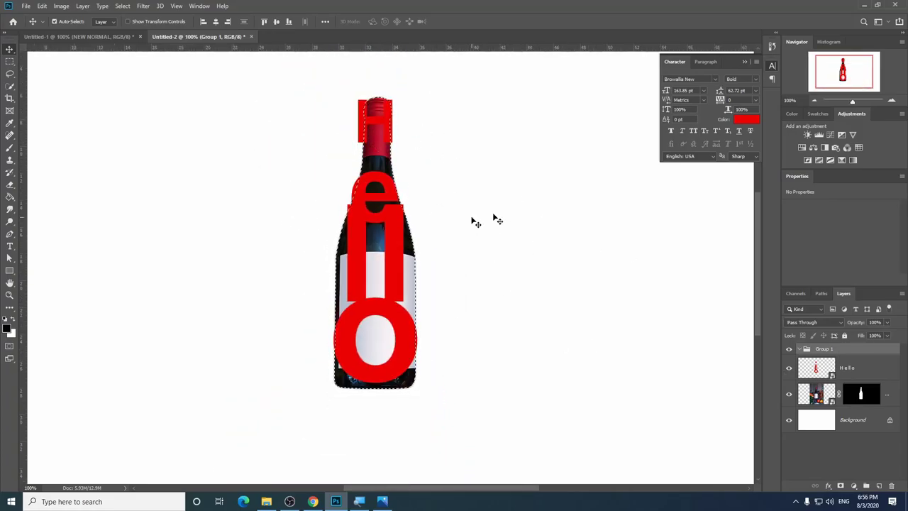
Step: Add a layer mask to Group 1 and move the Hello and pexels layers into it
click(841, 486)
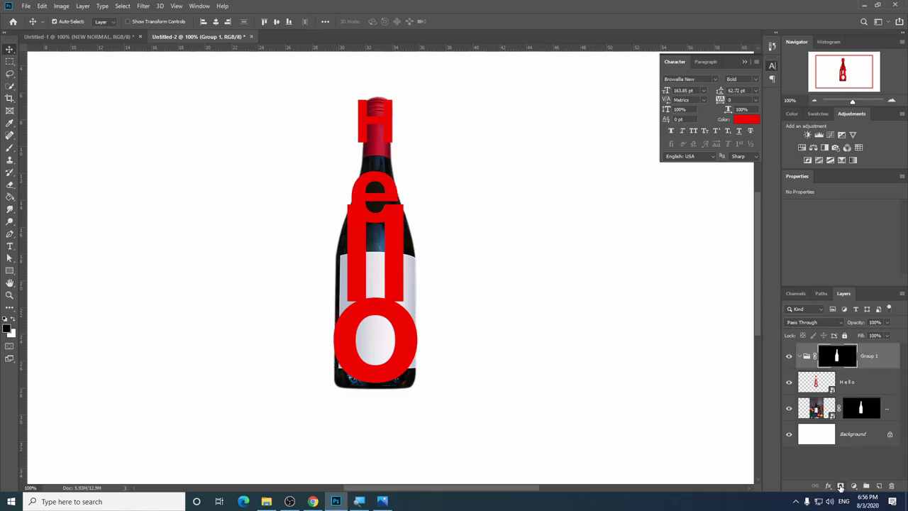
click(855, 389)
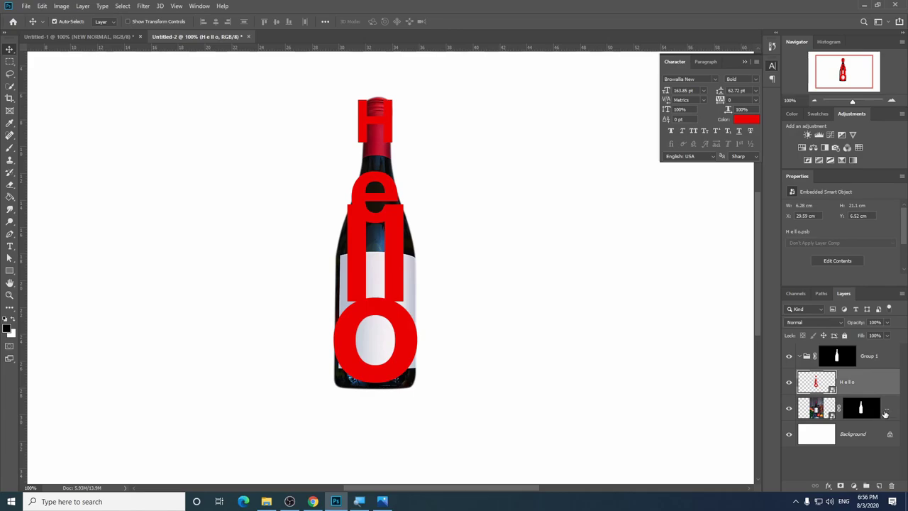
drag(849, 381, 851, 357)
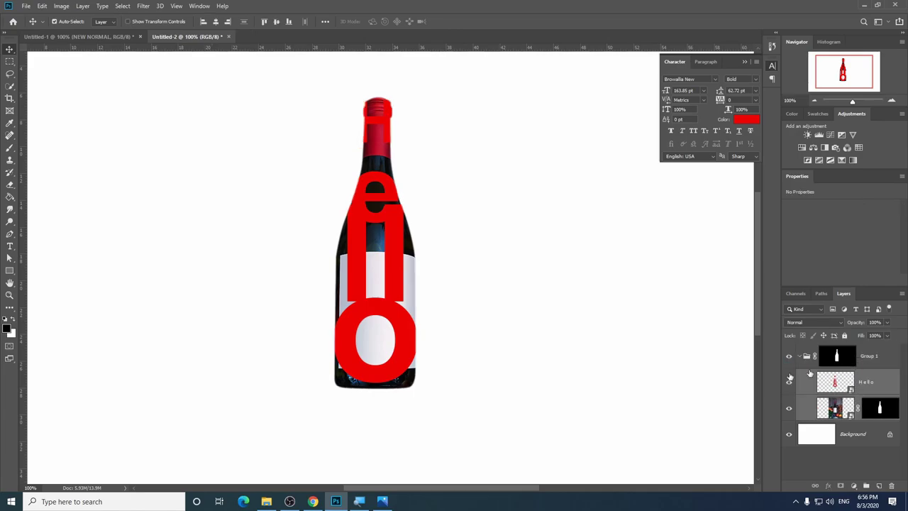
click(863, 383)
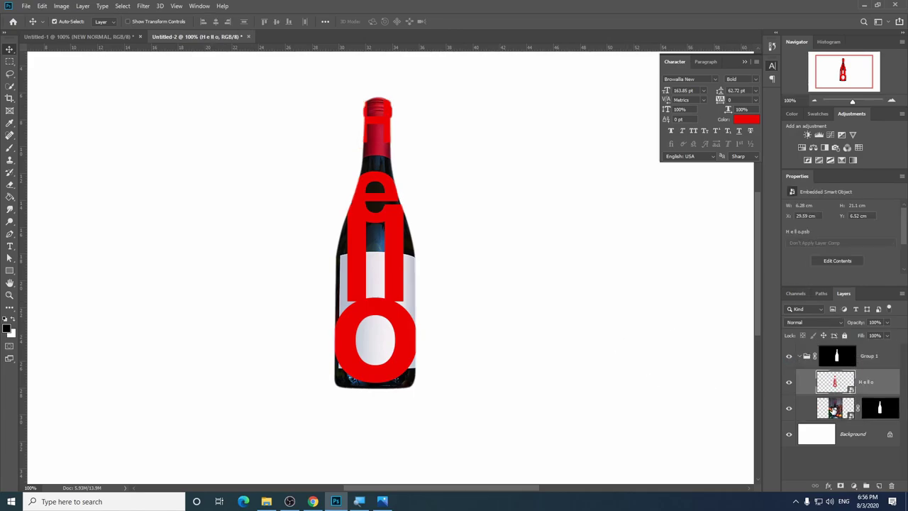
Step: Nudge the artwork slightly on the canvas, select the bottle photo layer, and zoom out
mouse_move(396, 260)
mouse_down()
mouse_move(327, 262)
mouse_move(397, 261)
mouse_move(414, 284)
mouse_up()
click(821, 411)
key(ctrl+minus)
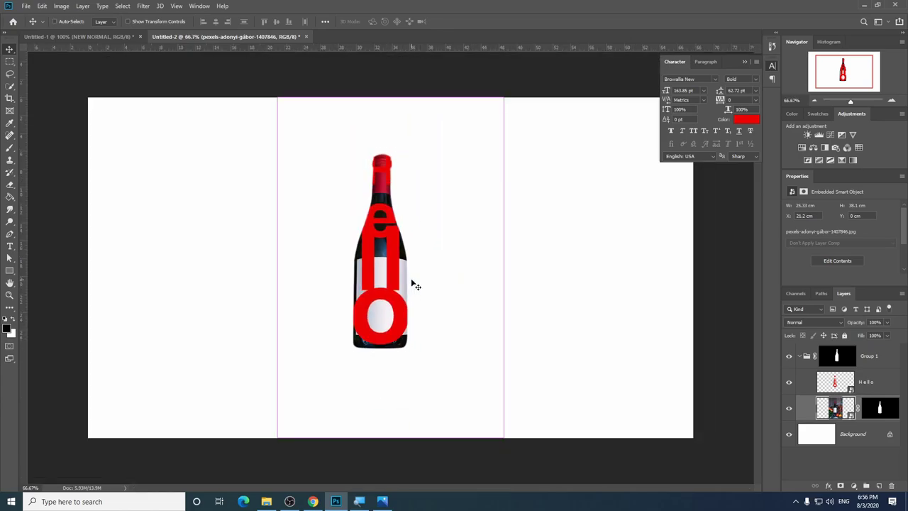
key(ctrl+minus)
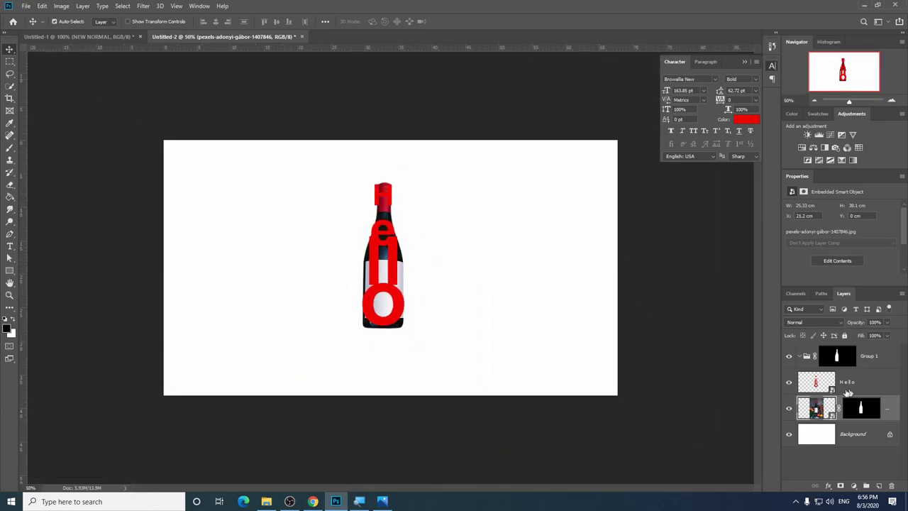